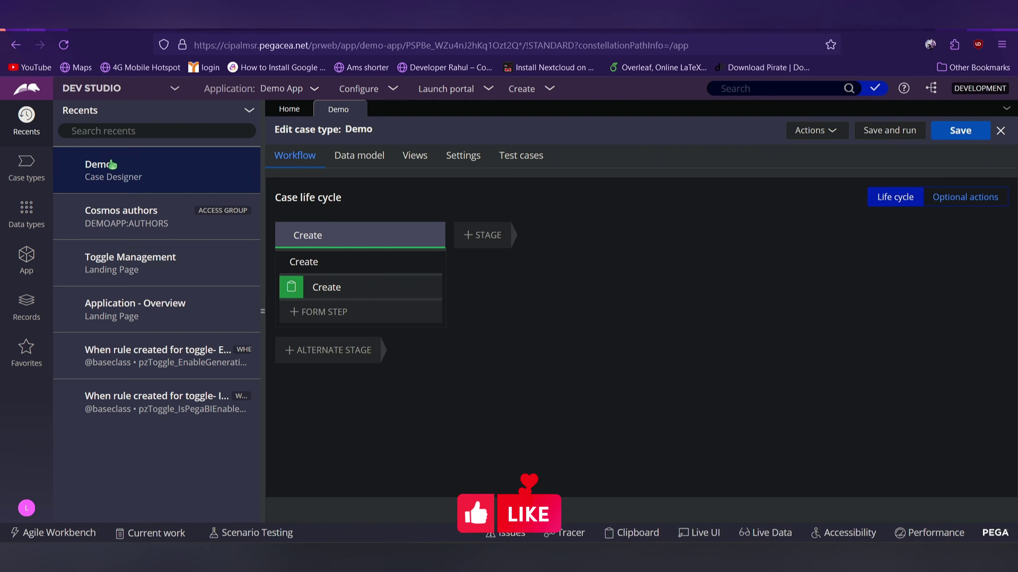
# Replace the default Create process with a new stage named Login
pyautogui.moveTo(429, 272)
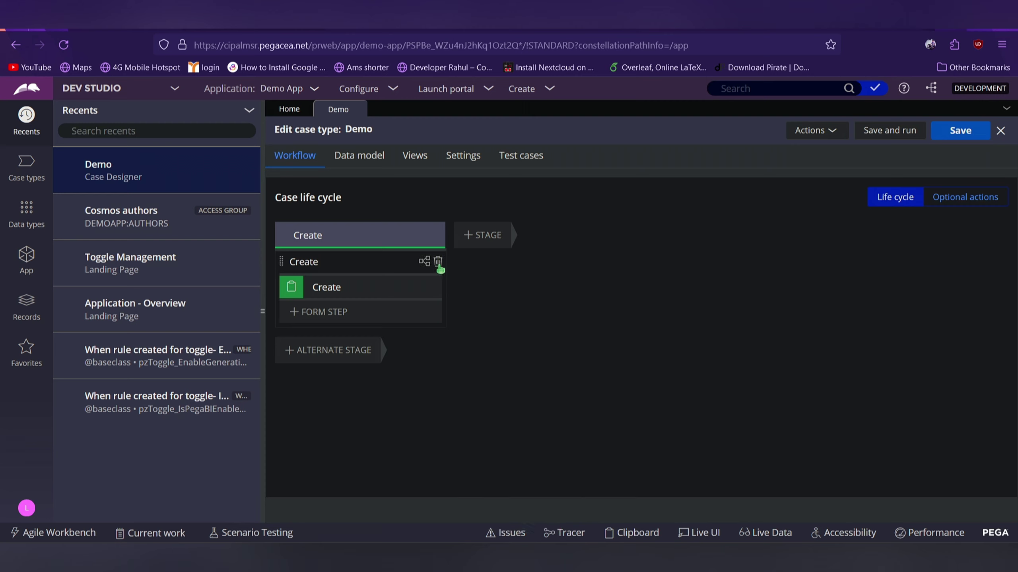
pyautogui.click(438, 263)
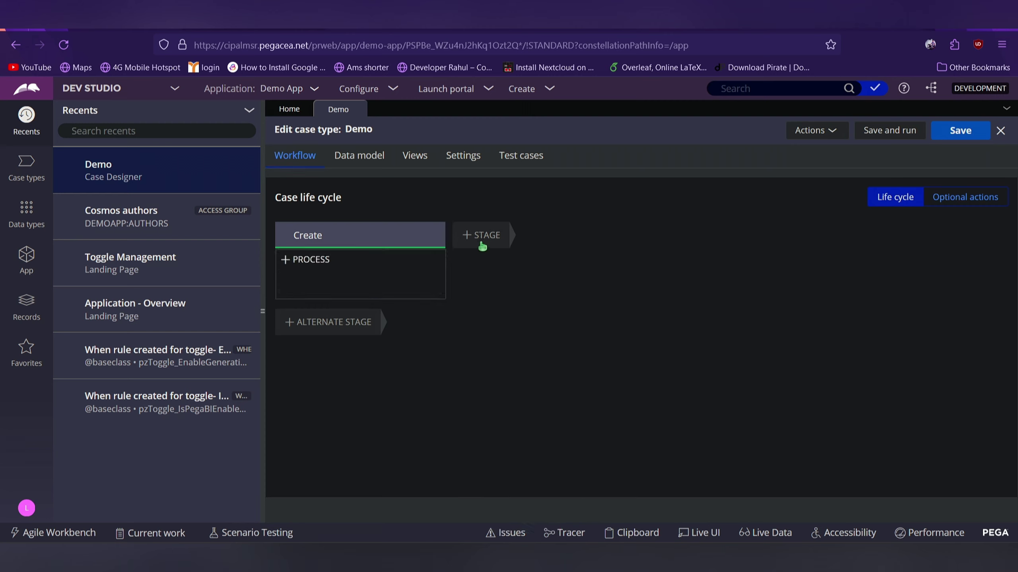
pyautogui.click(482, 239)
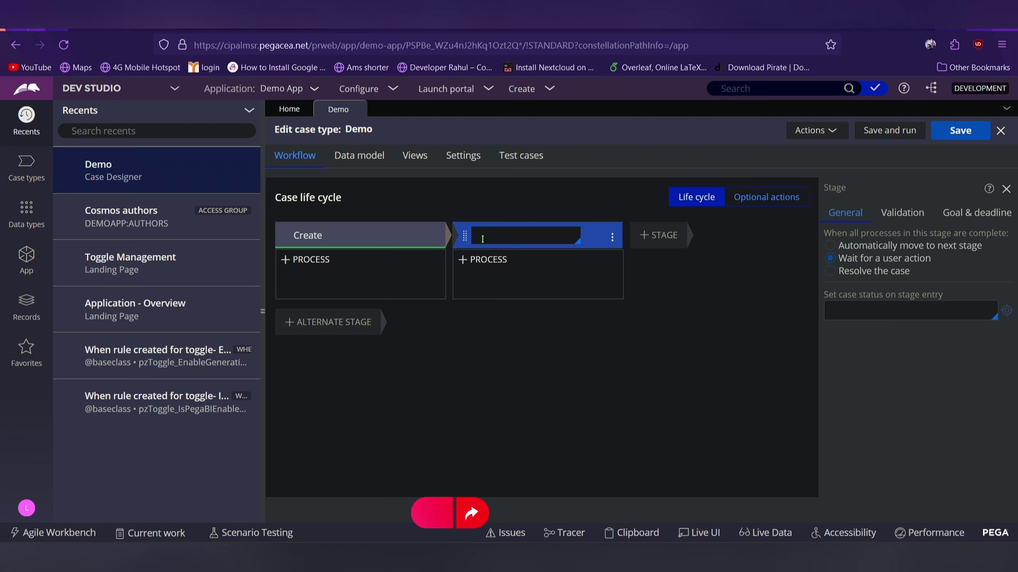
pyautogui.write('Login')
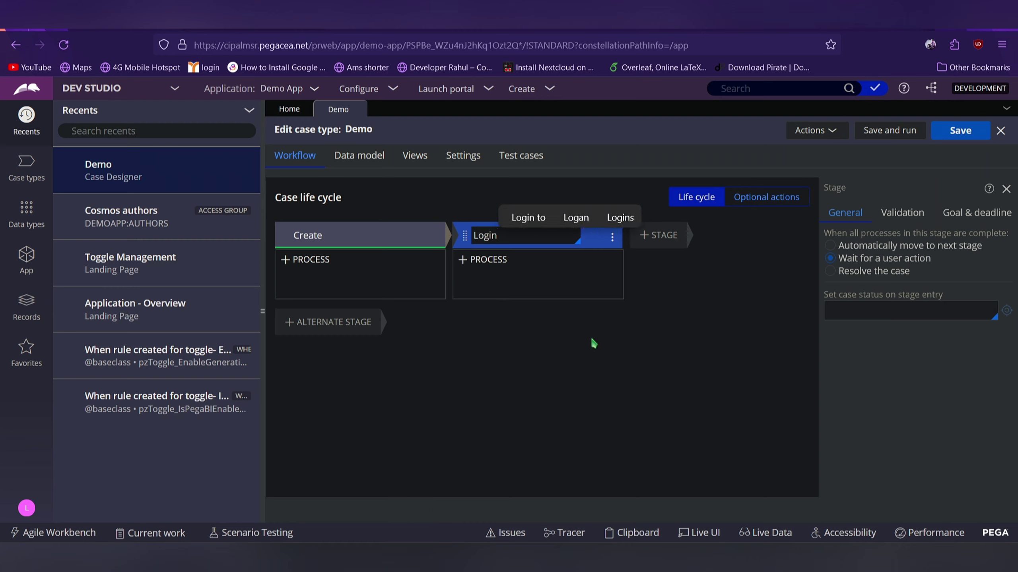
# Add a process with a Collect information step named Login, and open its view editor
pyautogui.click(487, 259)
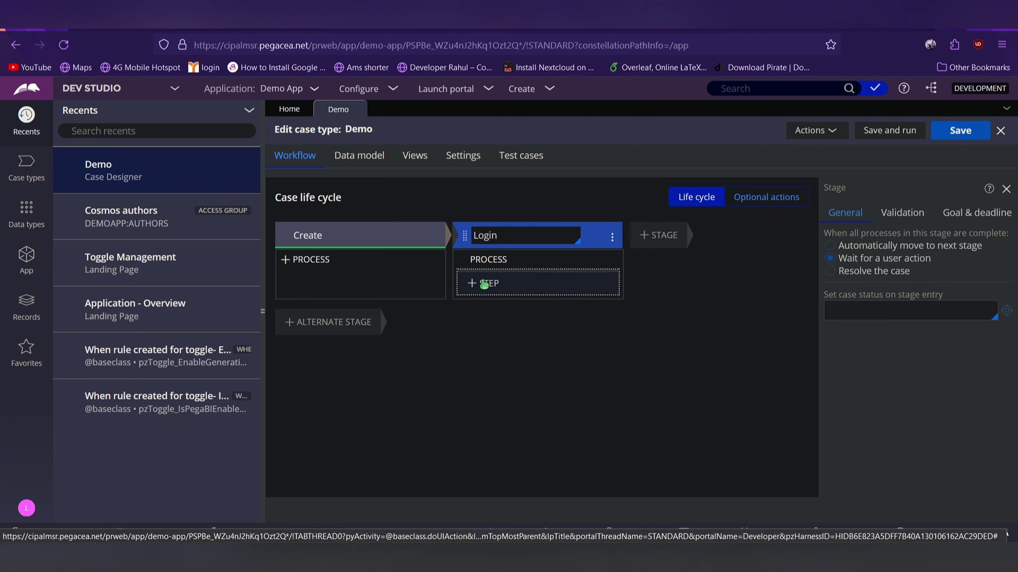
pyautogui.click(484, 283)
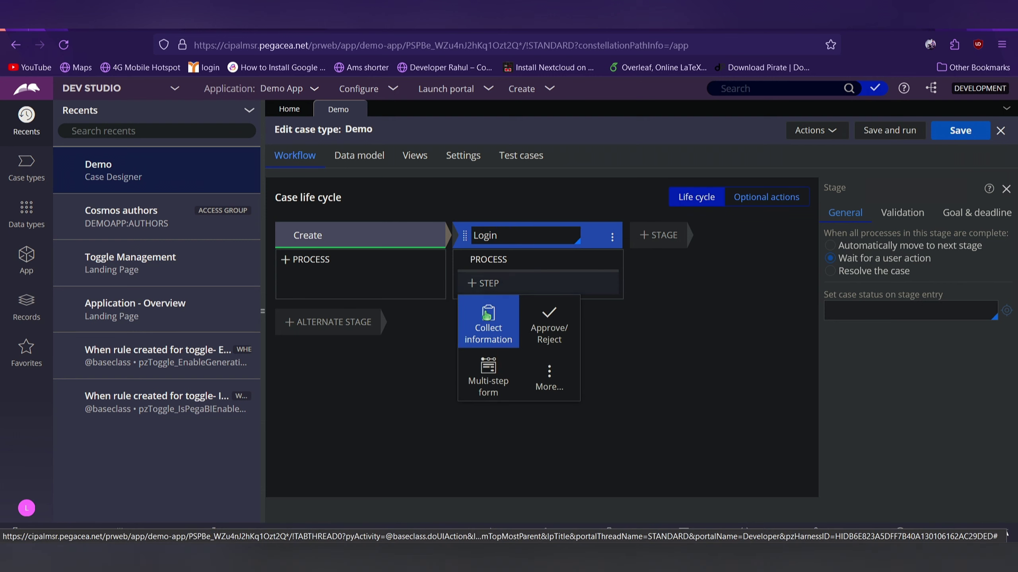
pyautogui.click(486, 321)
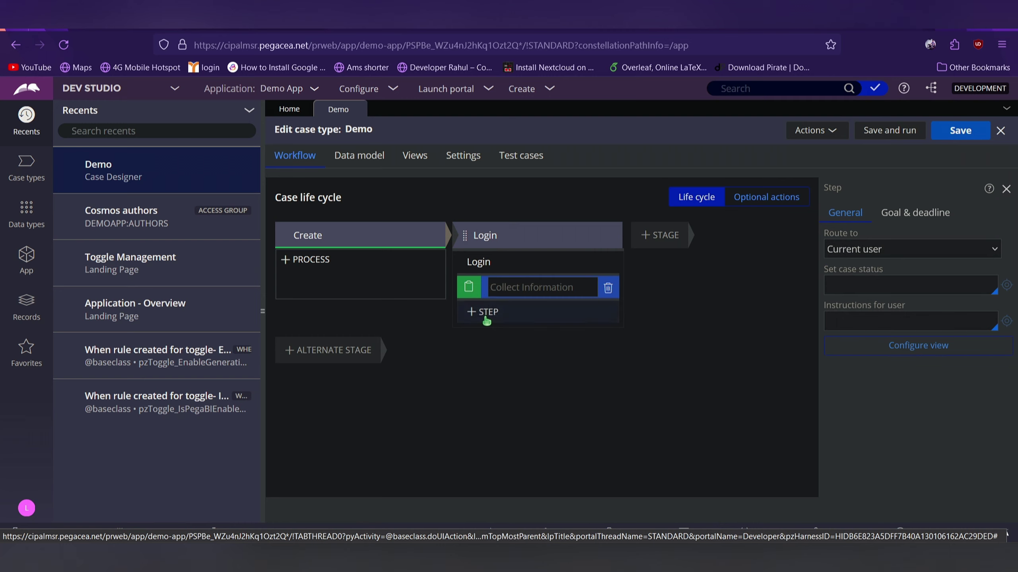
pyautogui.write('Login')
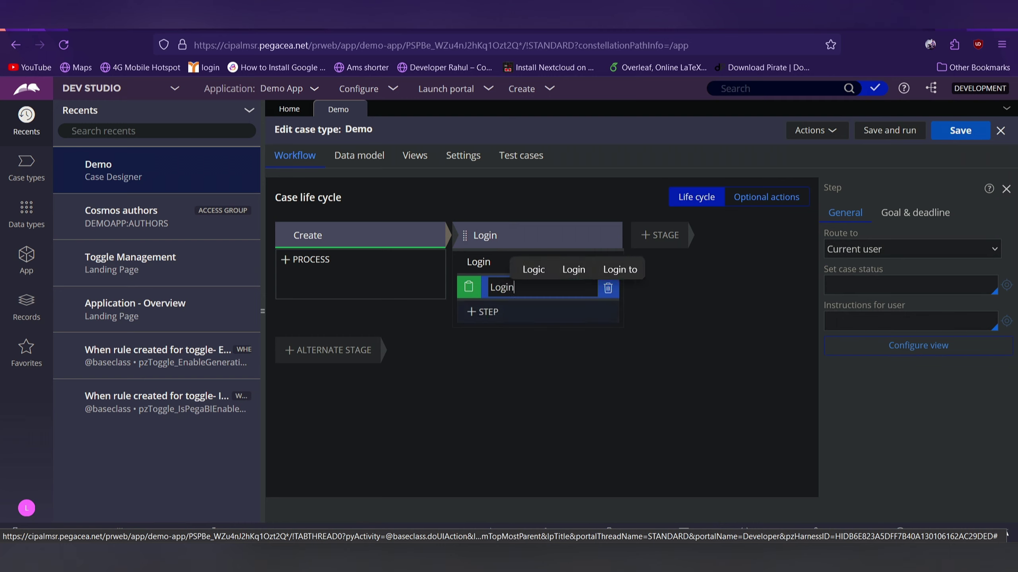
pyautogui.click(913, 349)
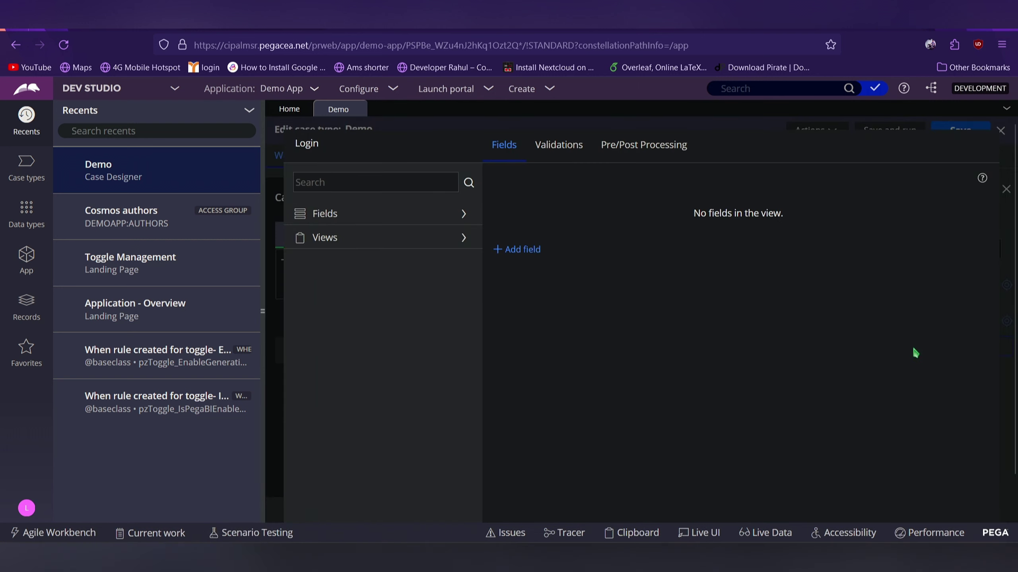
# Add an Email field of type Email and a single-line text Password field, then submit the view
pyautogui.click(506, 250)
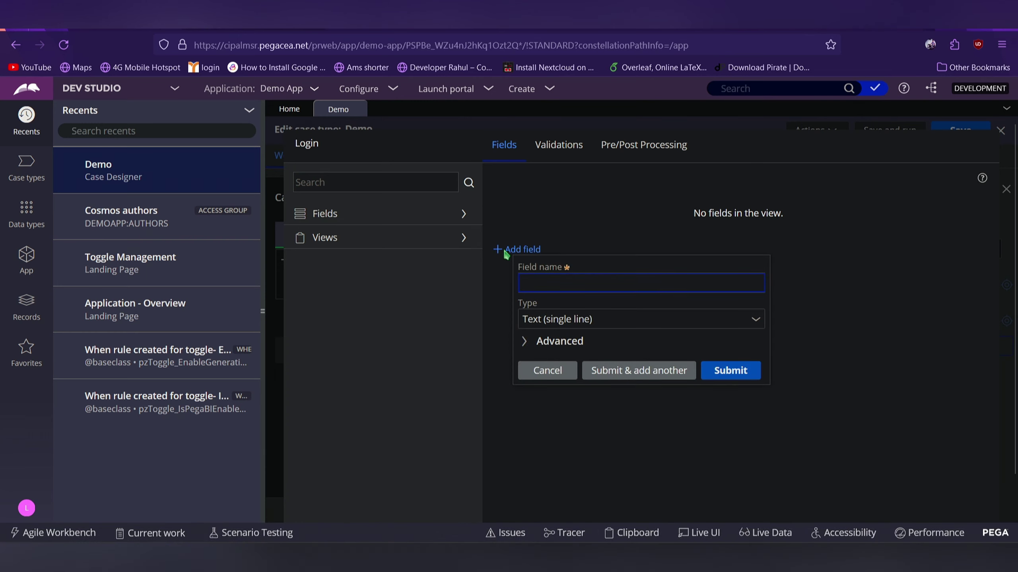
pyautogui.write('Email')
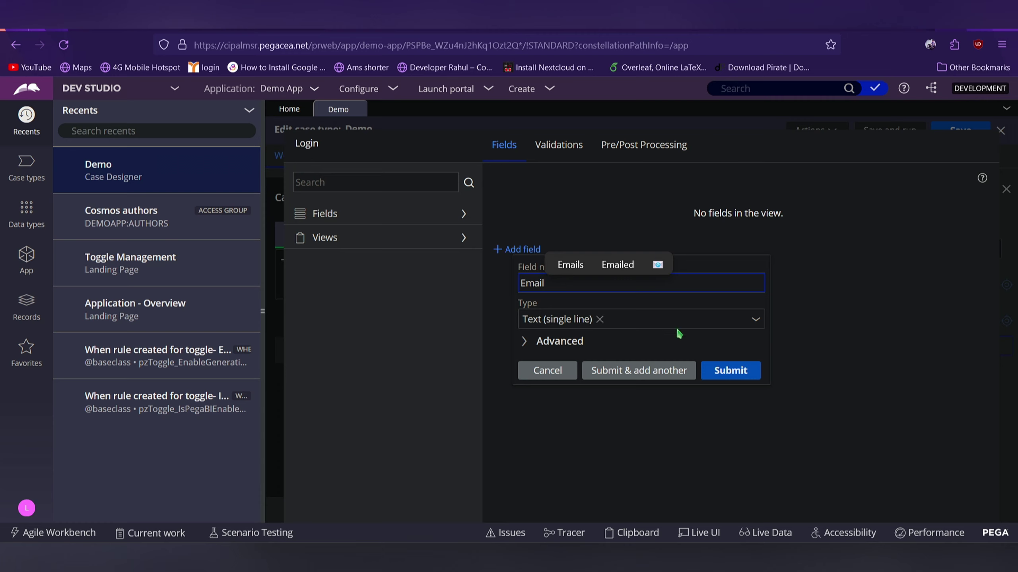
pyautogui.click(678, 340)
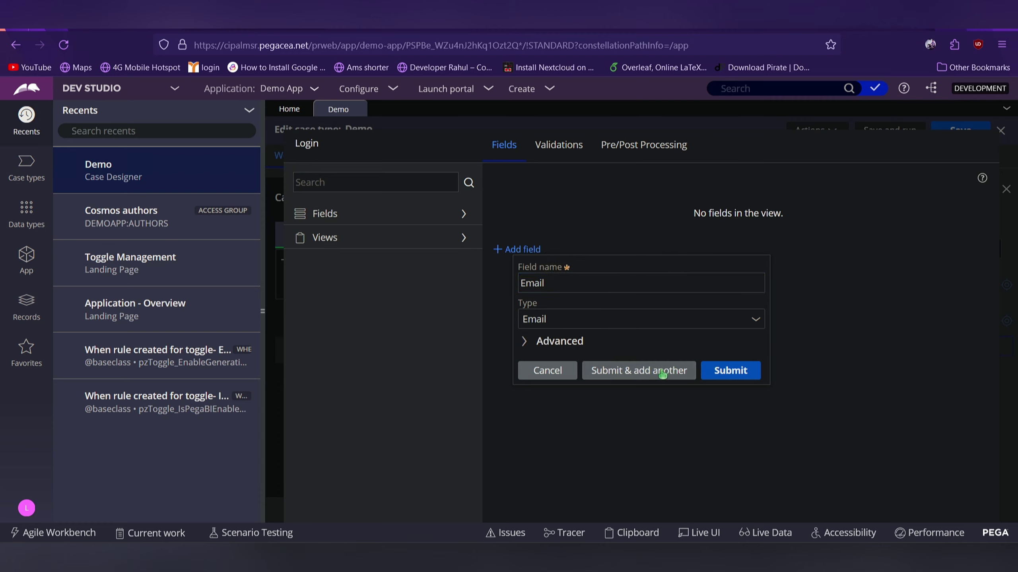
pyautogui.click(662, 374)
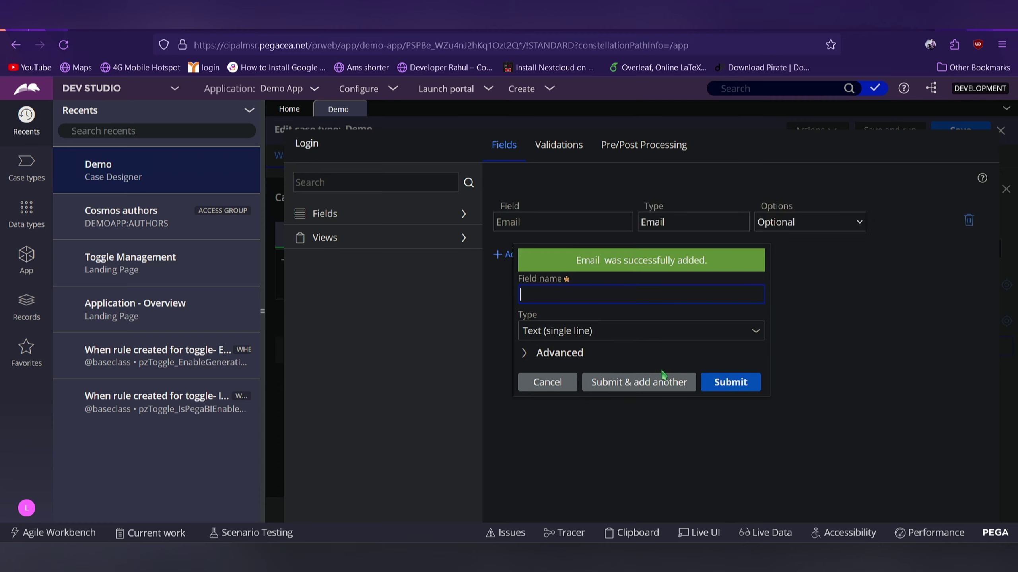
pyautogui.write('Passs')
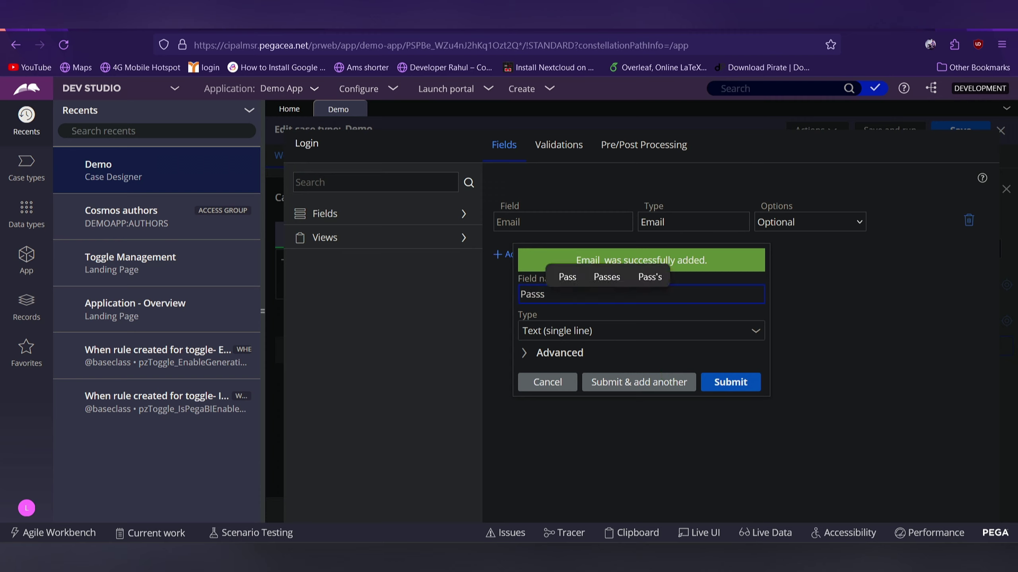
pyautogui.press('BackSpace')
pyautogui.write('w')
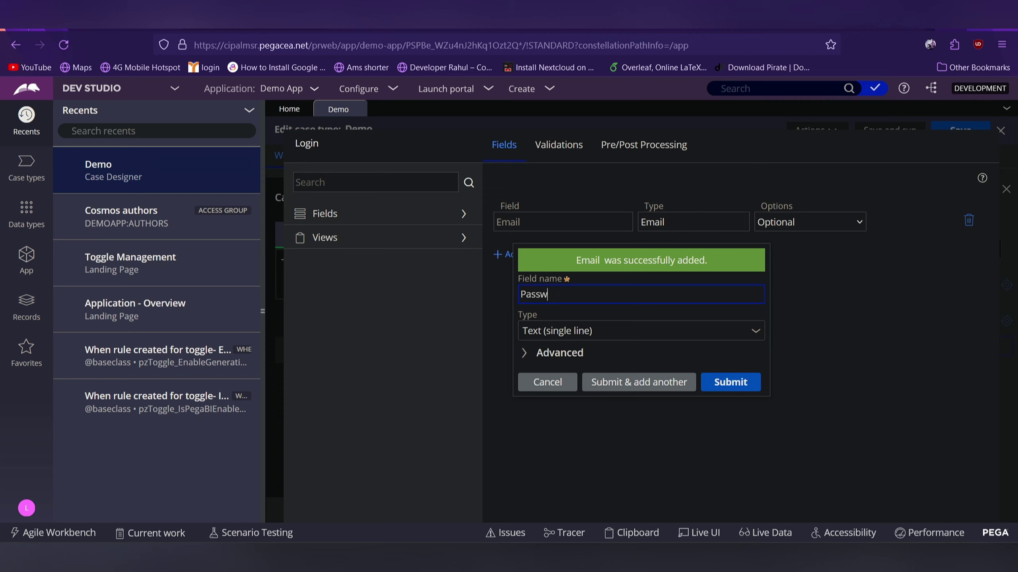
pyautogui.write('o')
pyautogui.click(586, 276)
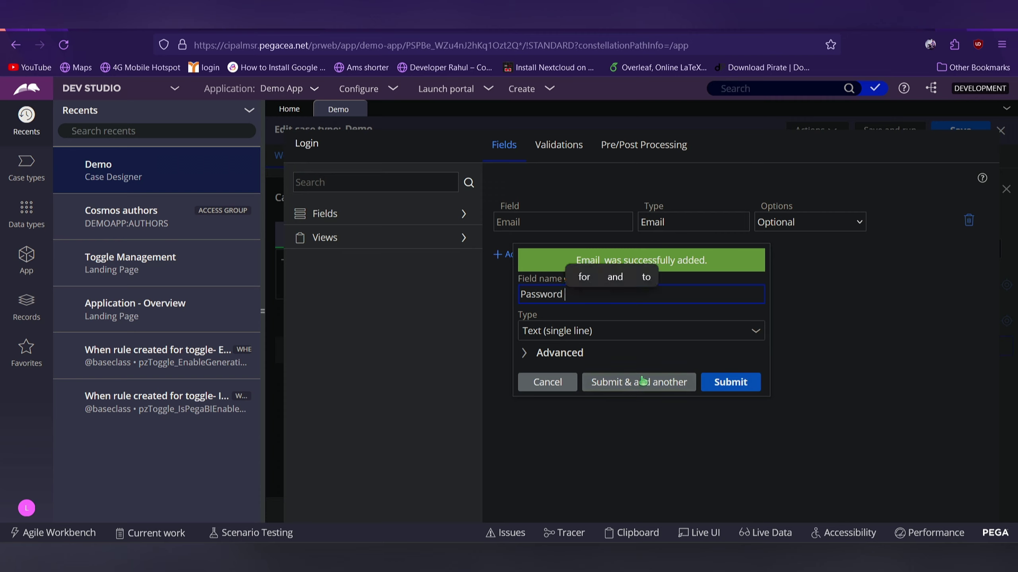
pyautogui.click(714, 383)
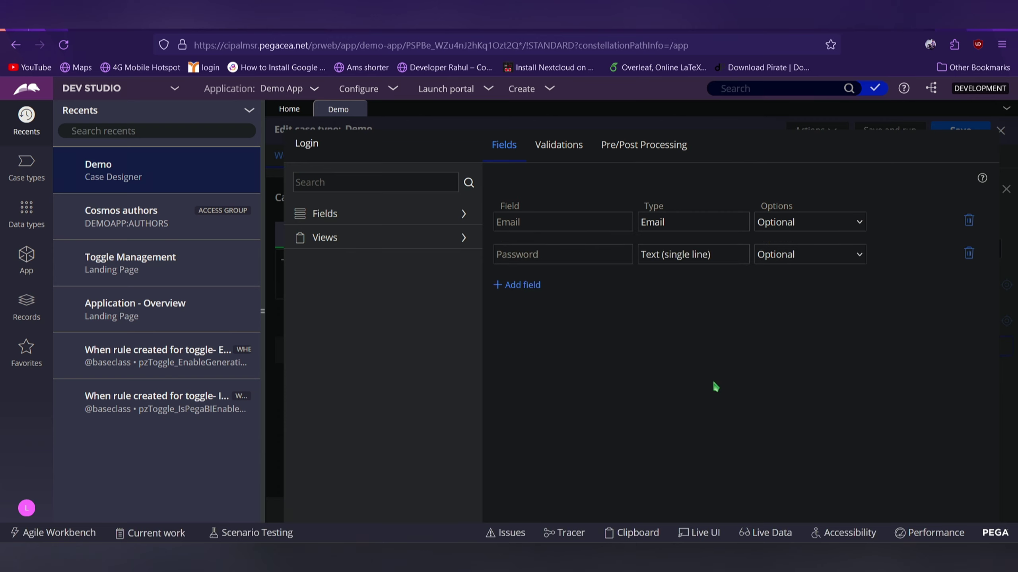
pyautogui.scroll(-2, 715, 387)
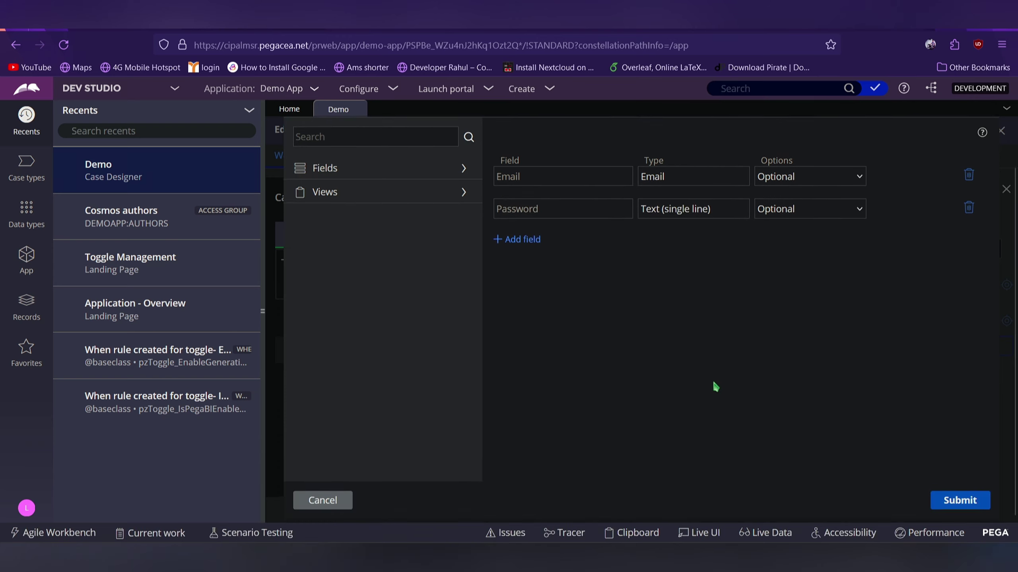
pyautogui.click(957, 506)
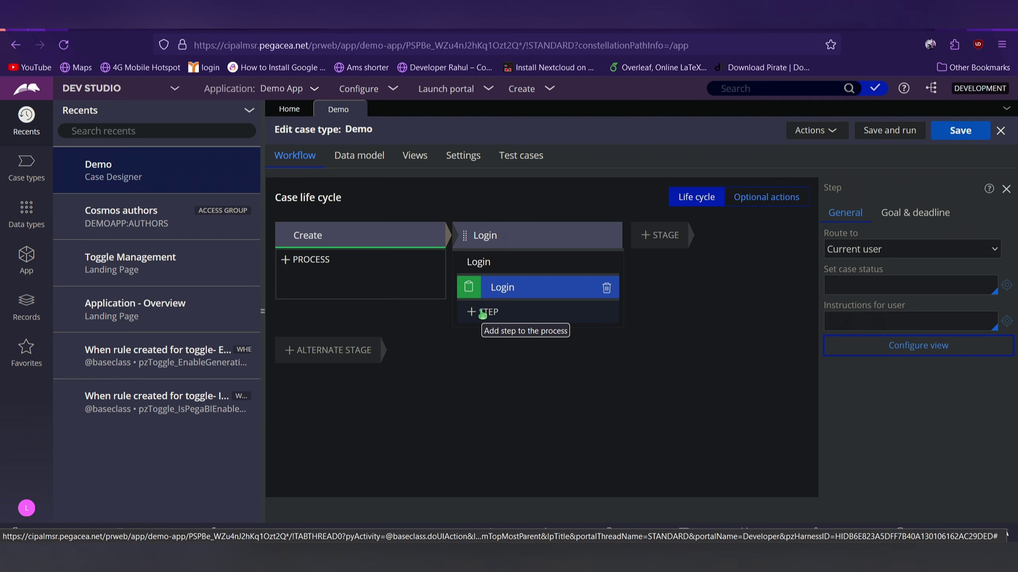
# Add a Collect information step named Verify below the Login step
pyautogui.click(482, 315)
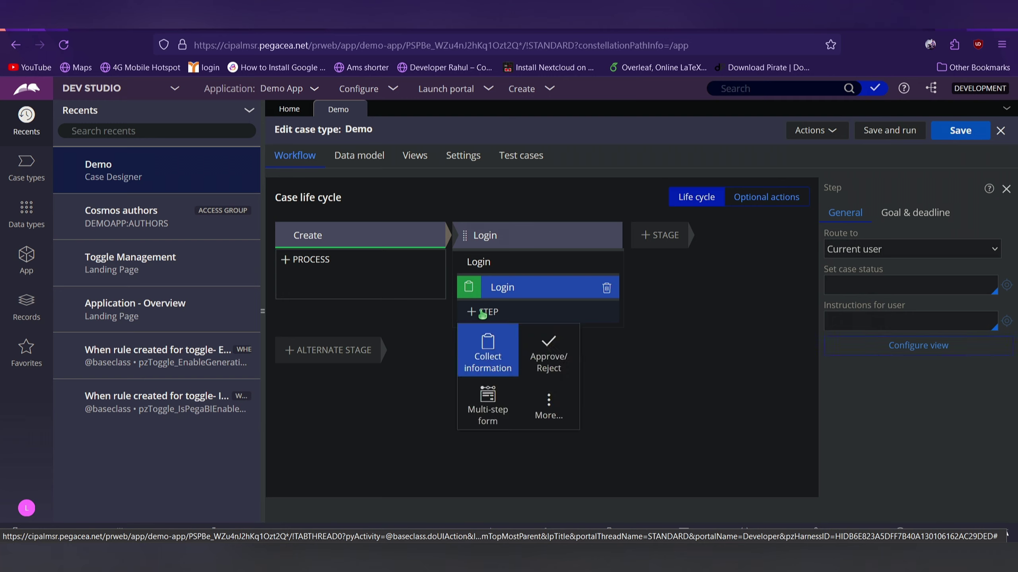
pyautogui.click(496, 368)
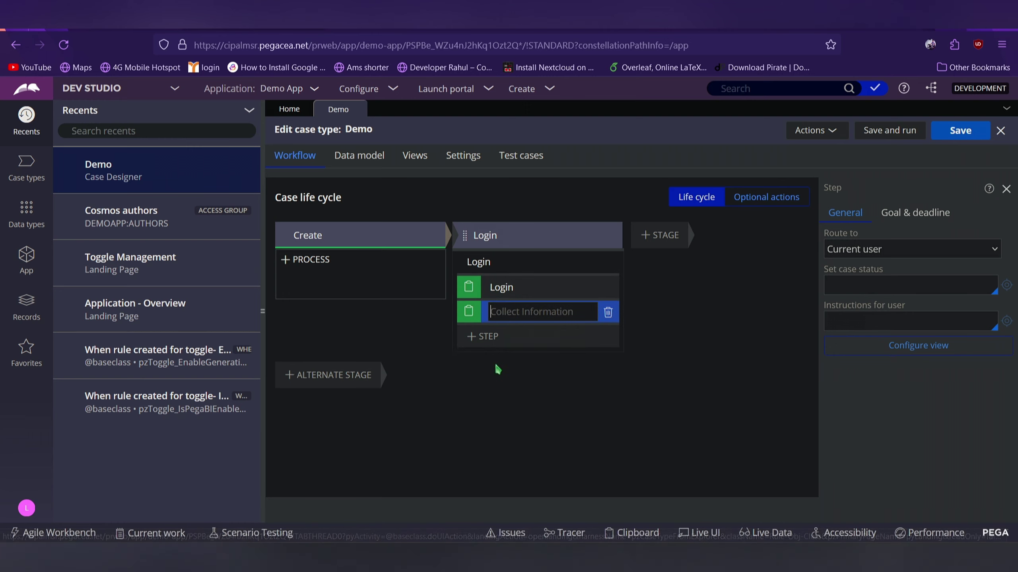
pyautogui.write('Ver')
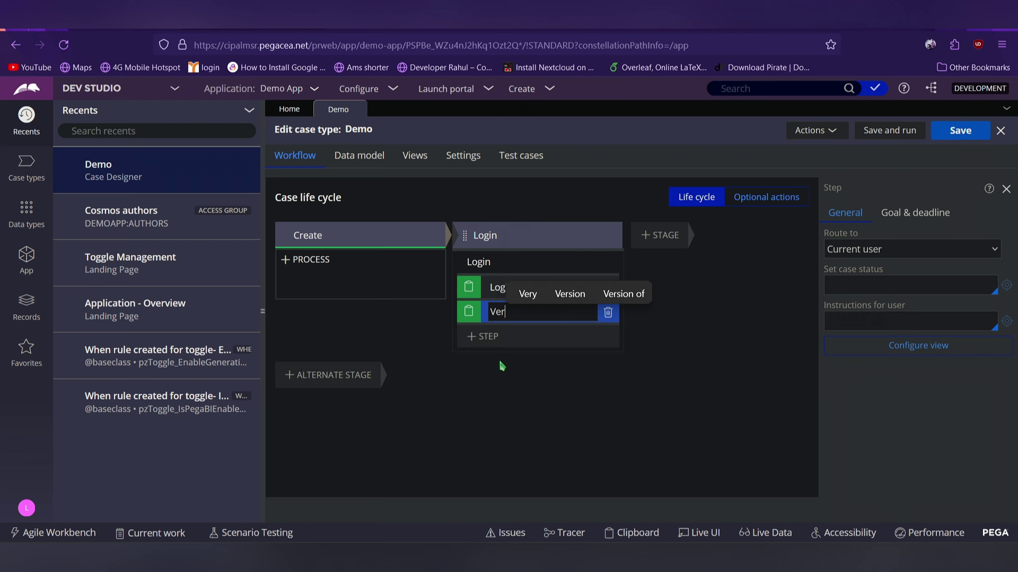
pyautogui.write('if')
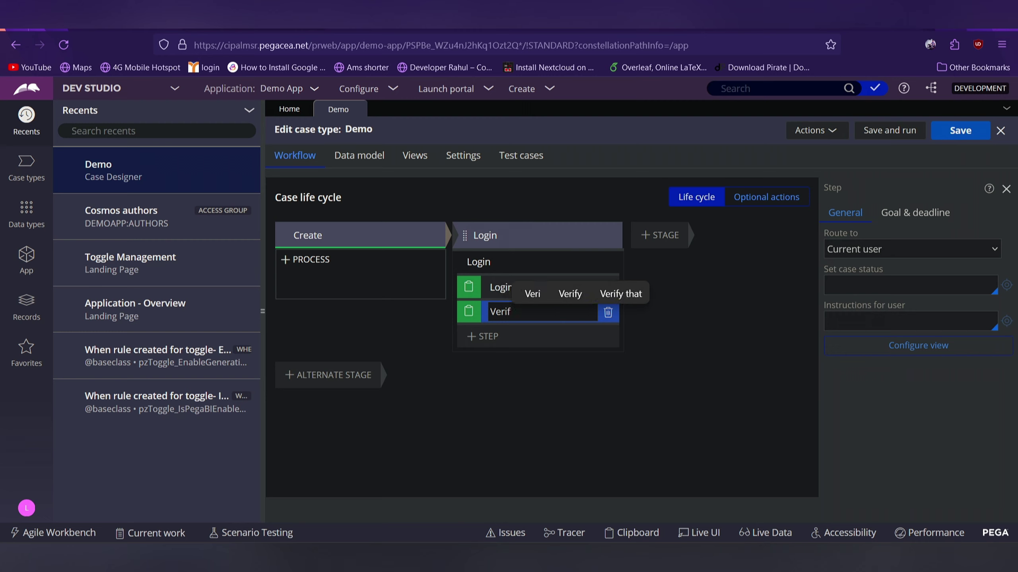
pyautogui.write('y')
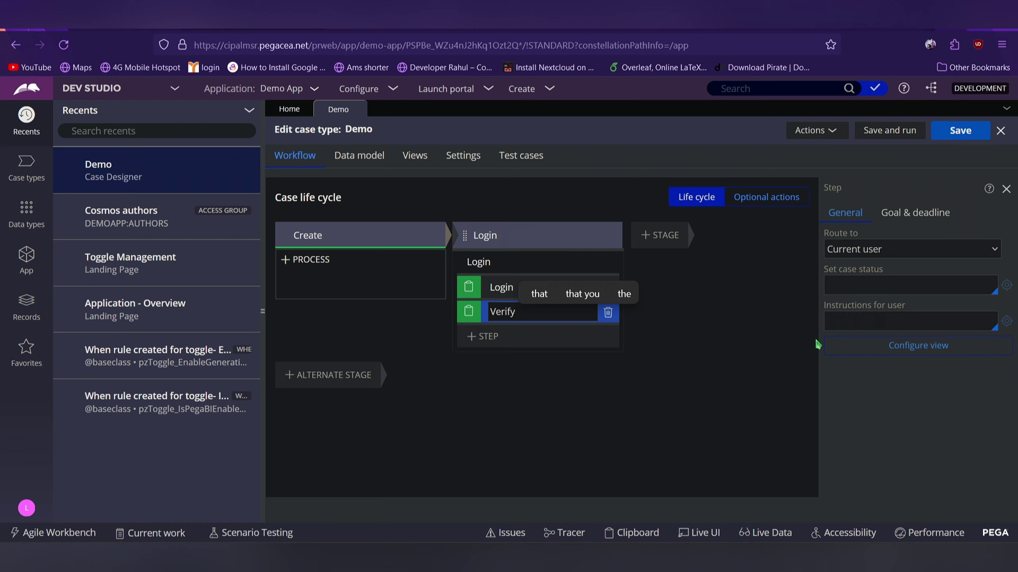
# Save the Demo case type and show the empty Data types list with its menu
pyautogui.click(959, 141)
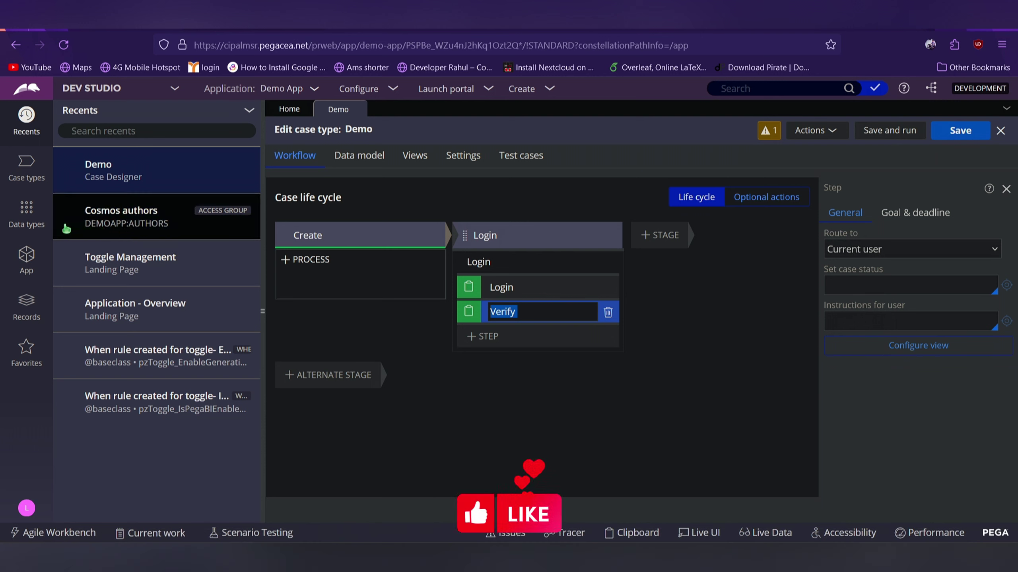
pyautogui.click(37, 216)
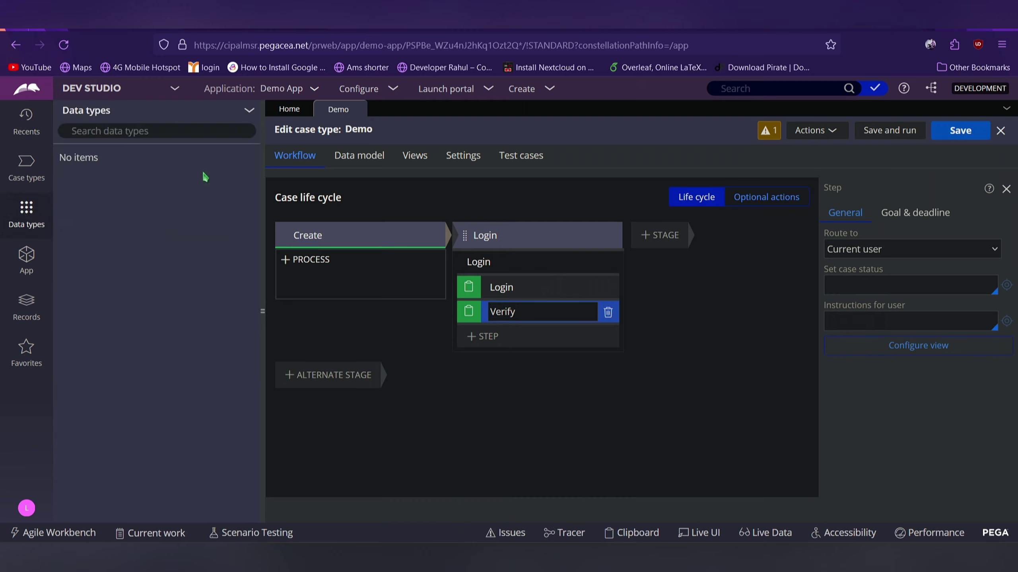
pyautogui.click(253, 117)
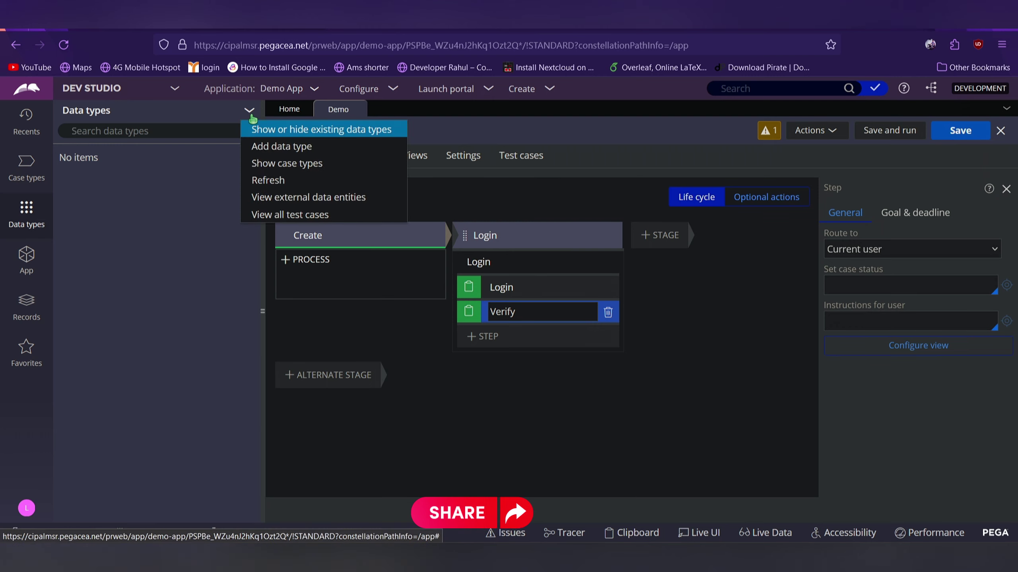
# Add a data type labelled 'Details' and submit it
pyautogui.click(267, 149)
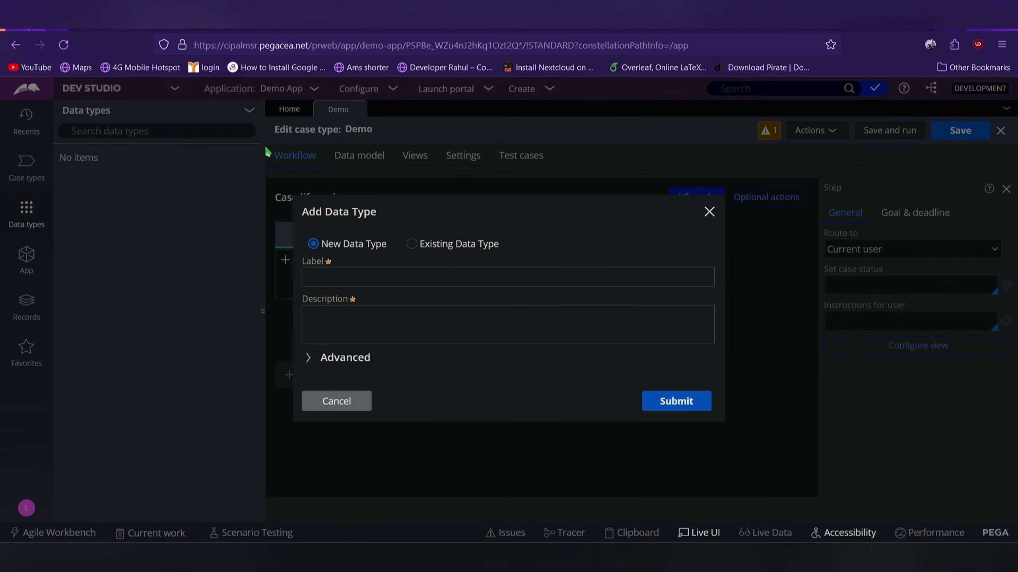
pyautogui.click(368, 281)
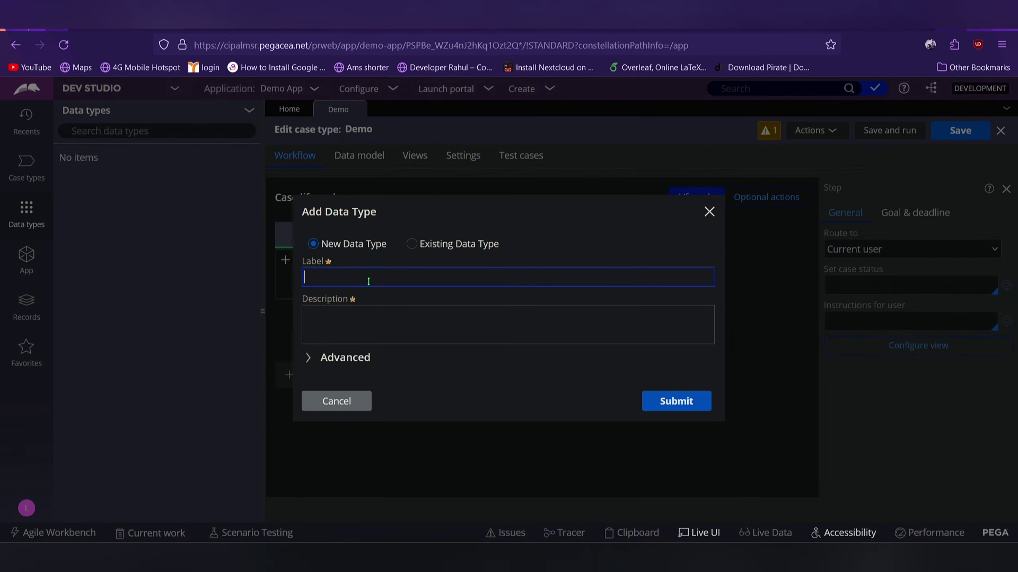
pyautogui.write('De')
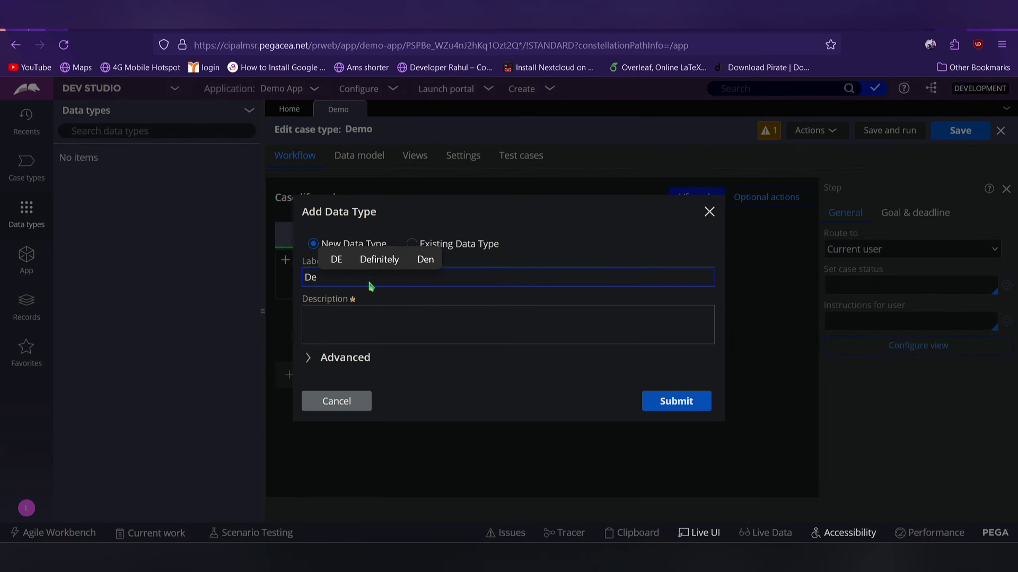
pyautogui.write('t')
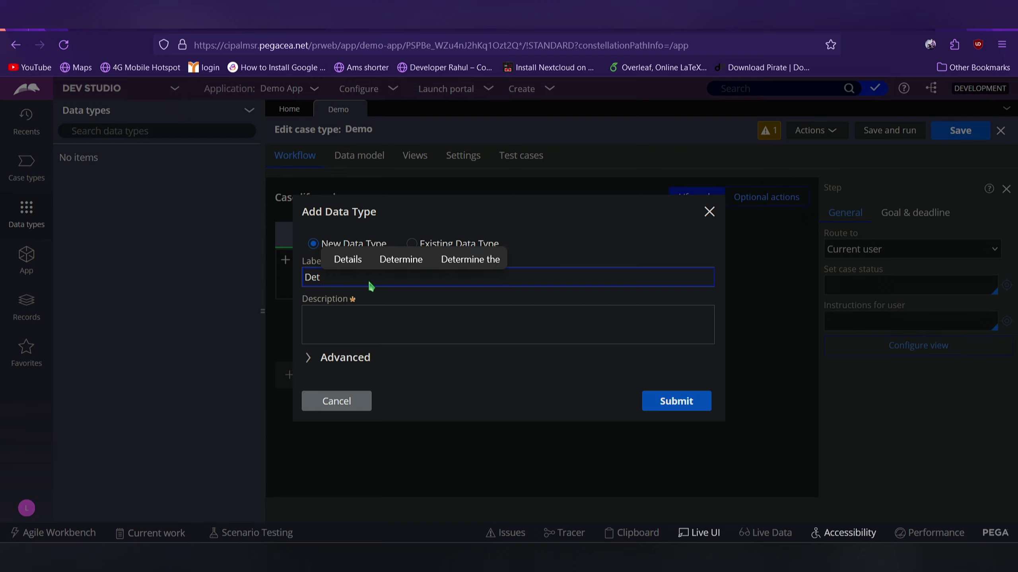
pyautogui.write('ails')
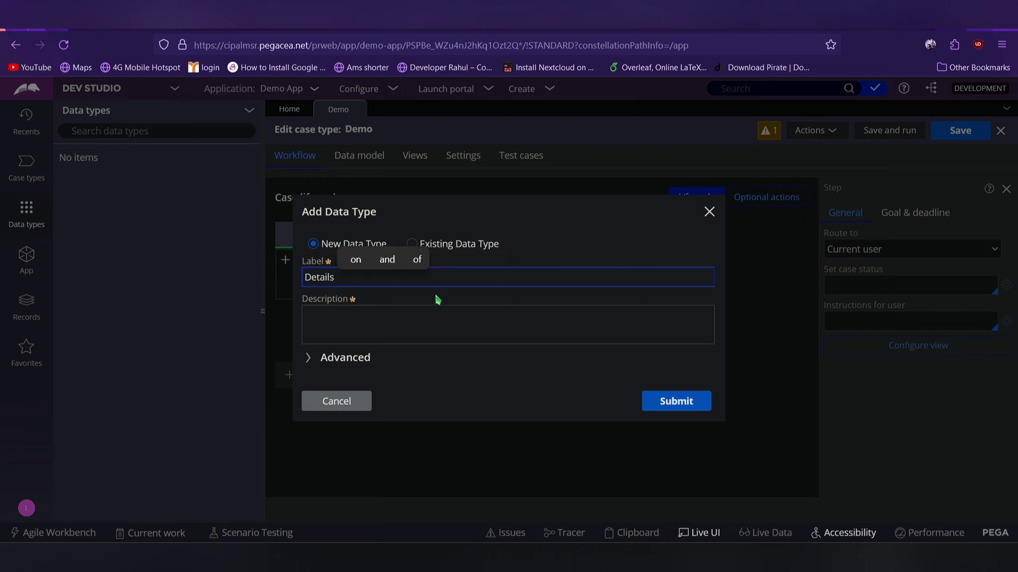
pyautogui.click(659, 401)
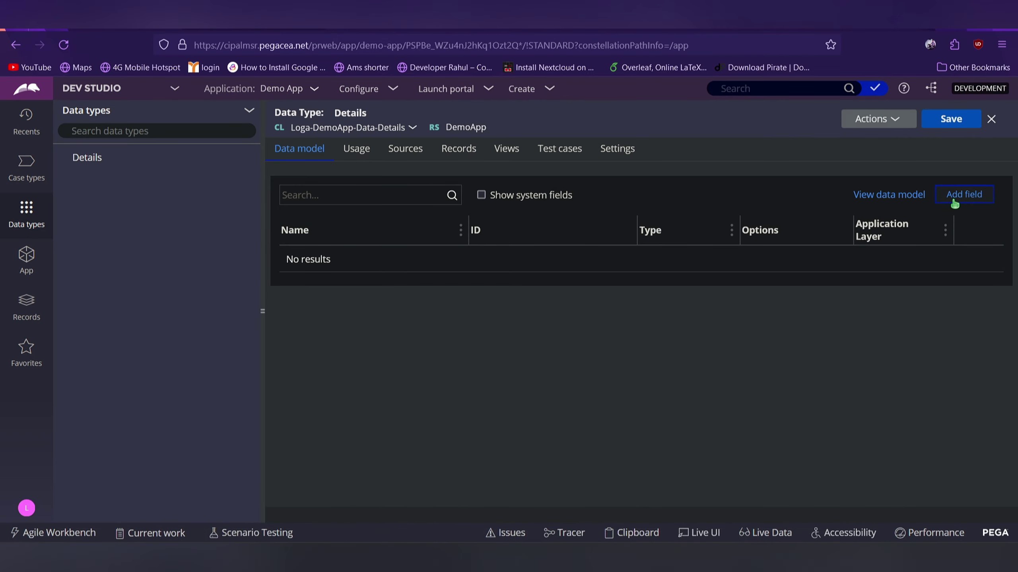
# Add an Email field of type Email and a single-line text Password field to Details
pyautogui.click(955, 204)
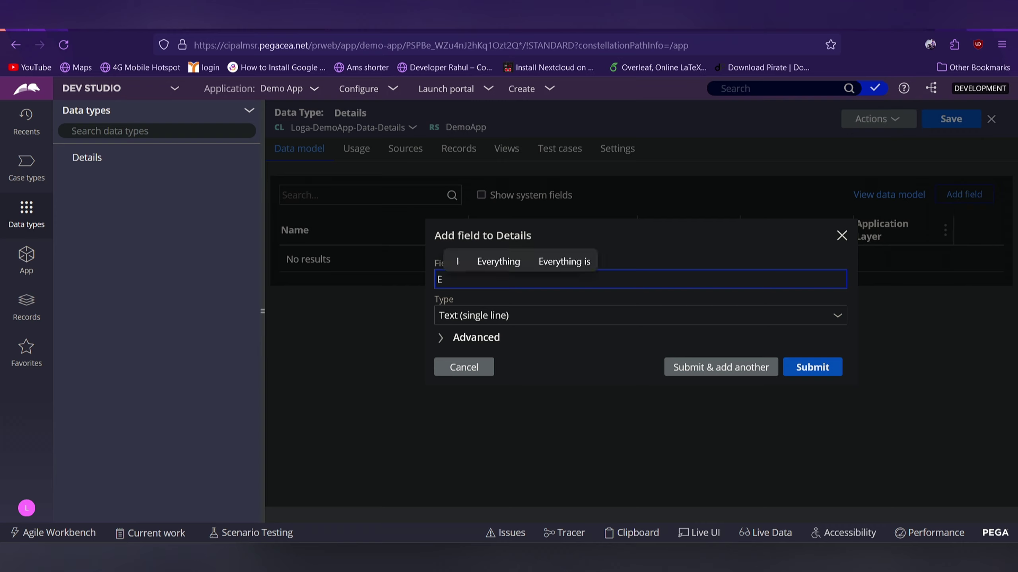
pyautogui.write('mail')
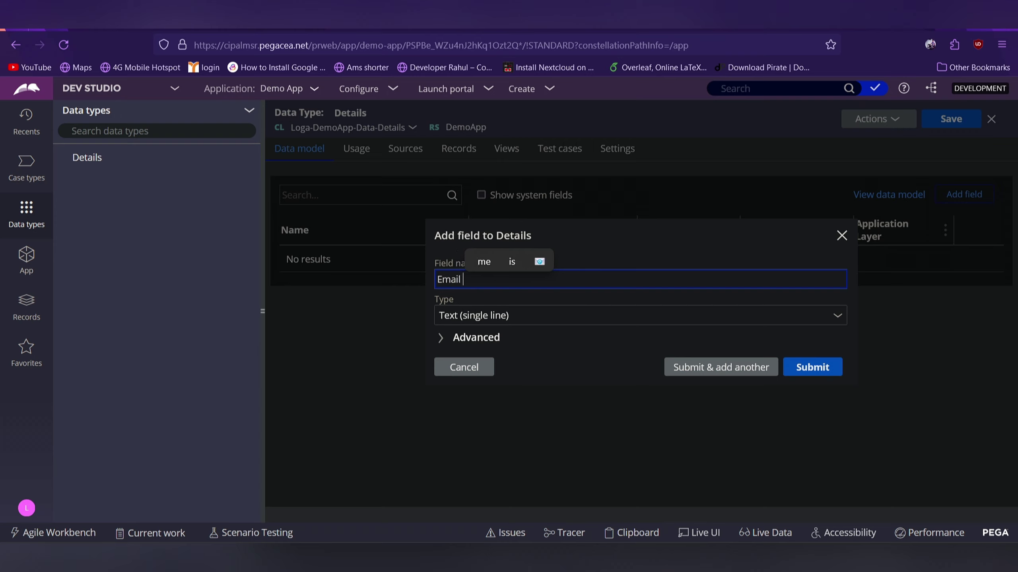
pyautogui.click(624, 375)
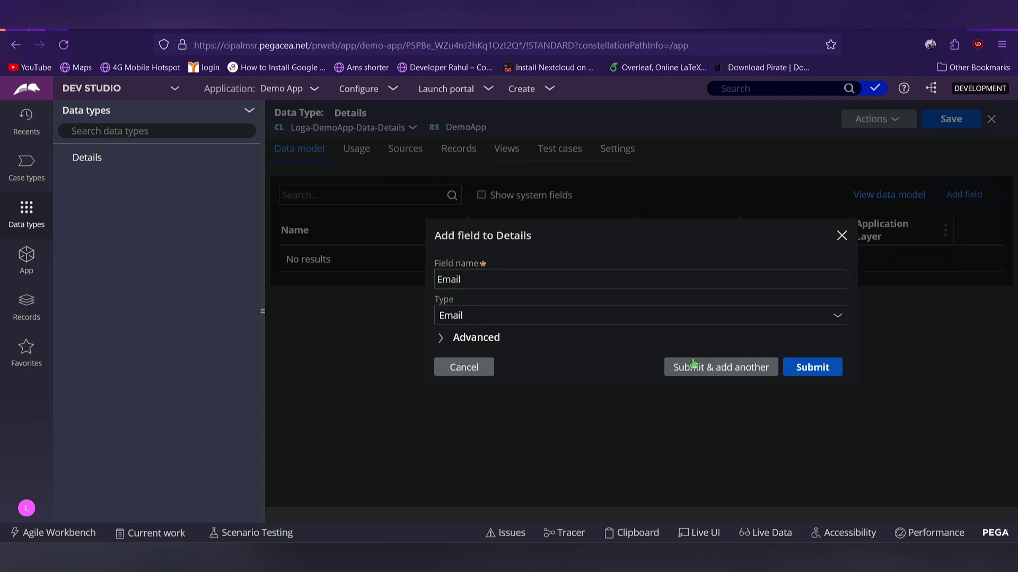
pyautogui.click(719, 372)
pyautogui.write('Passw')
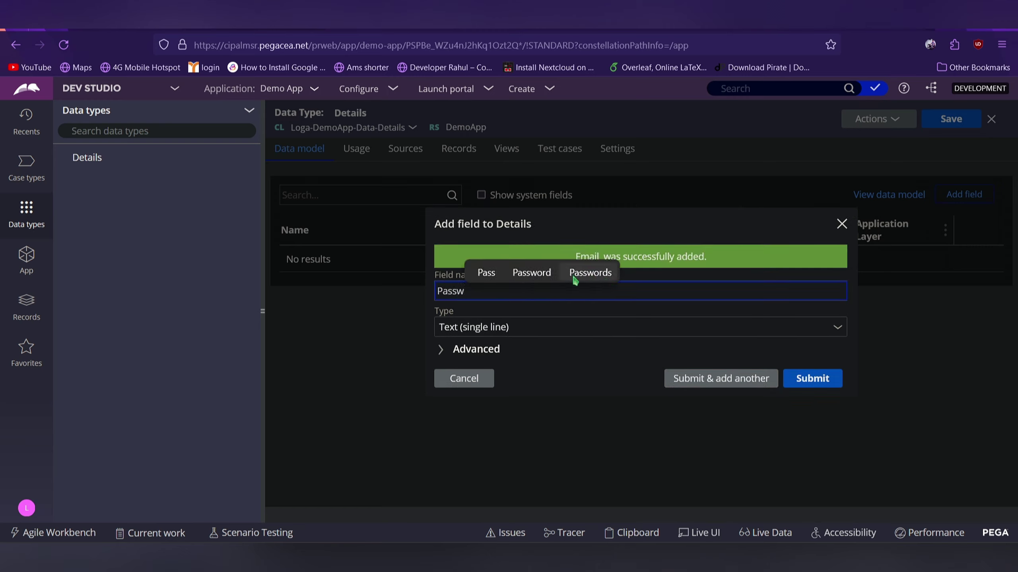
pyautogui.click(548, 281)
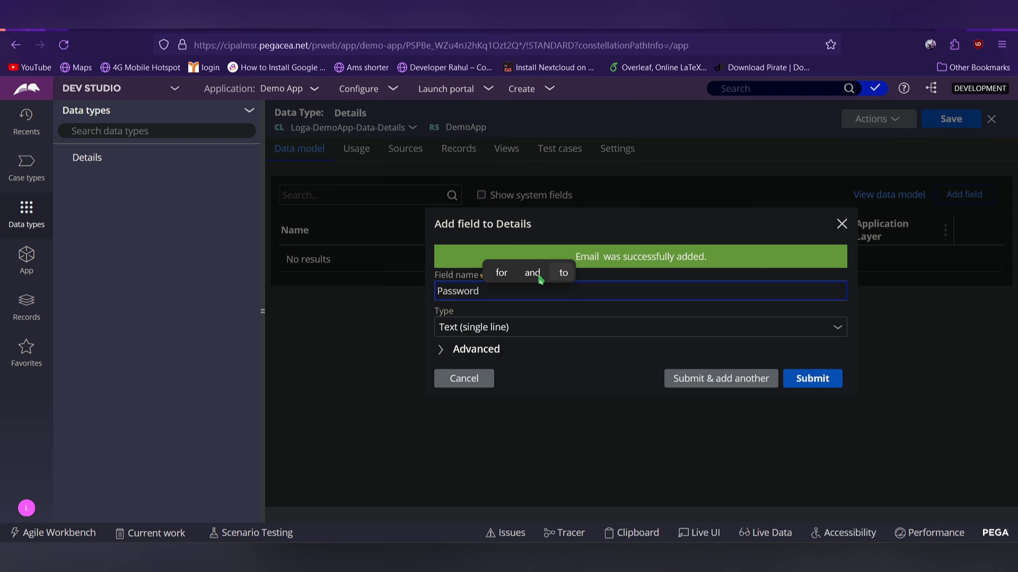
pyautogui.click(789, 383)
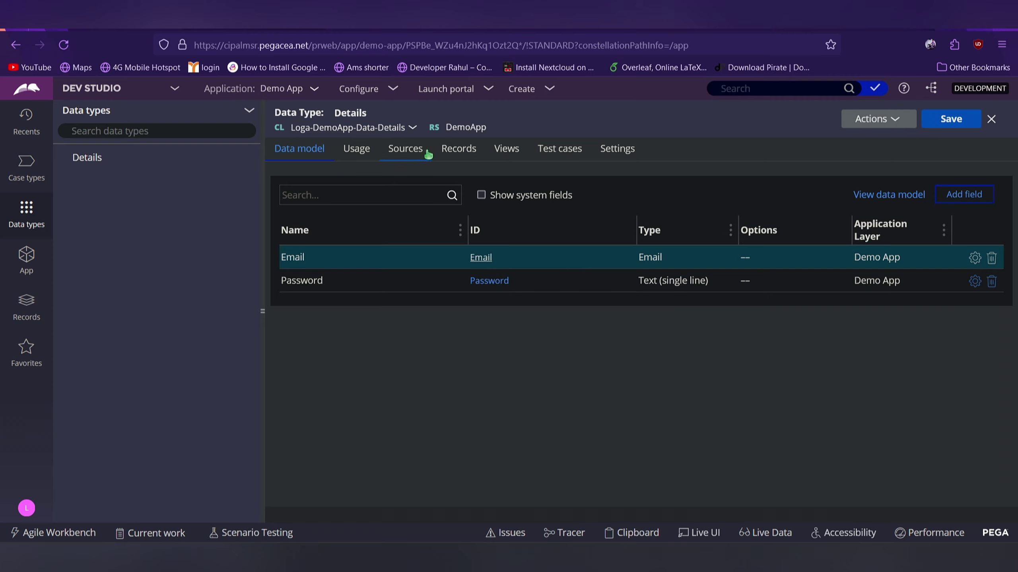
# Create a local source for Details using Email as the key, and close the review
pyautogui.click(415, 155)
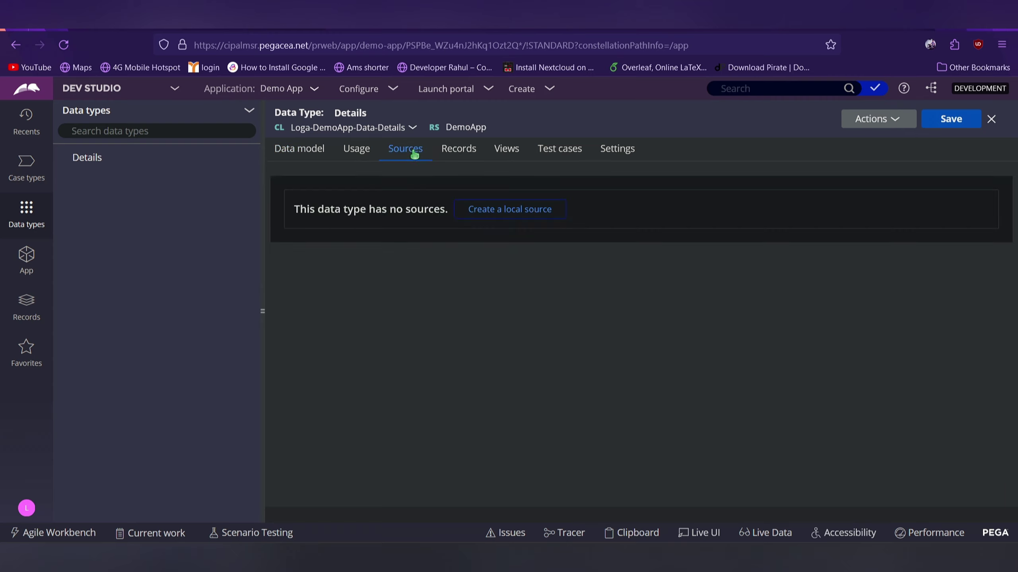
pyautogui.click(487, 211)
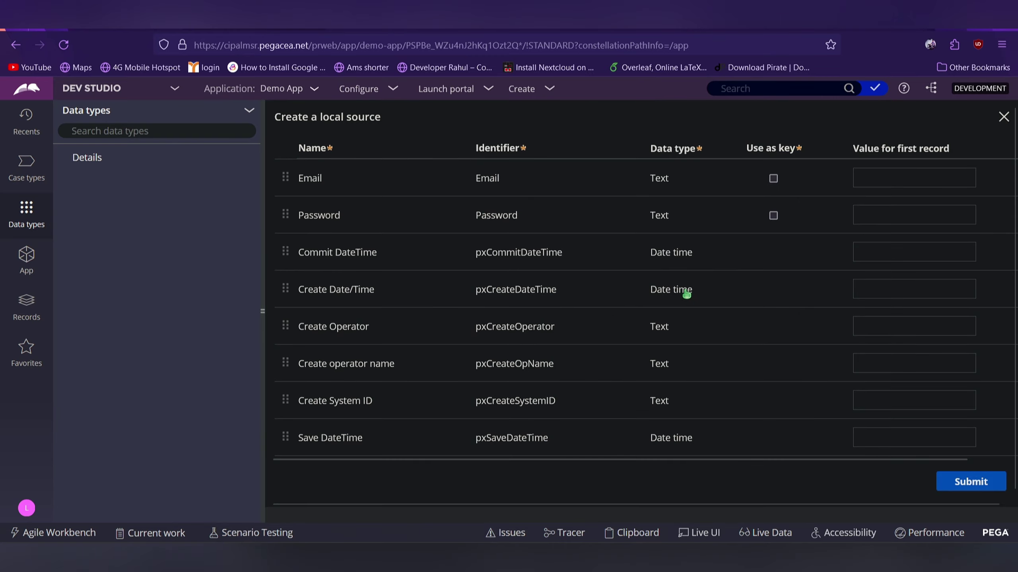
pyautogui.click(774, 179)
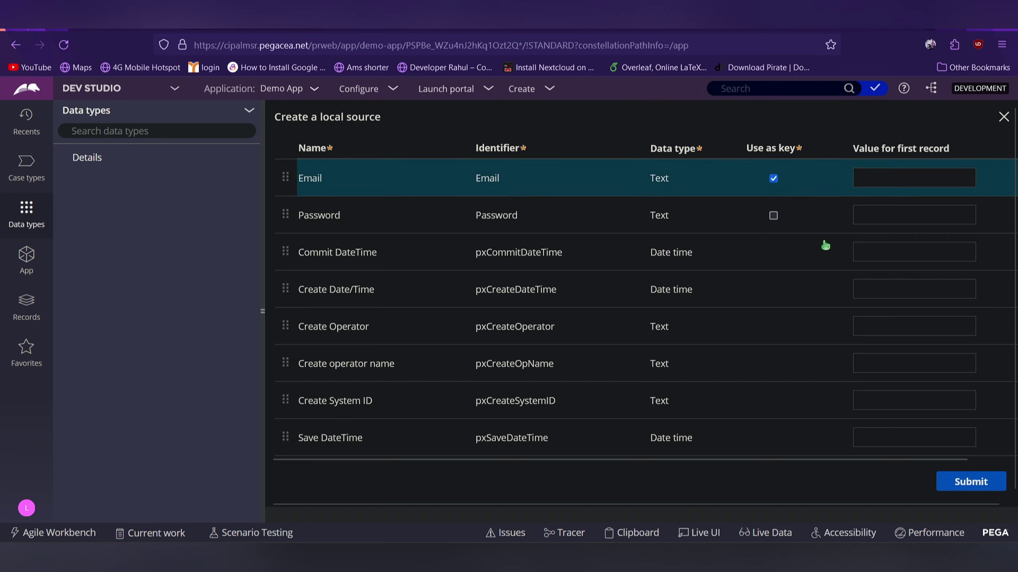
pyautogui.click(963, 484)
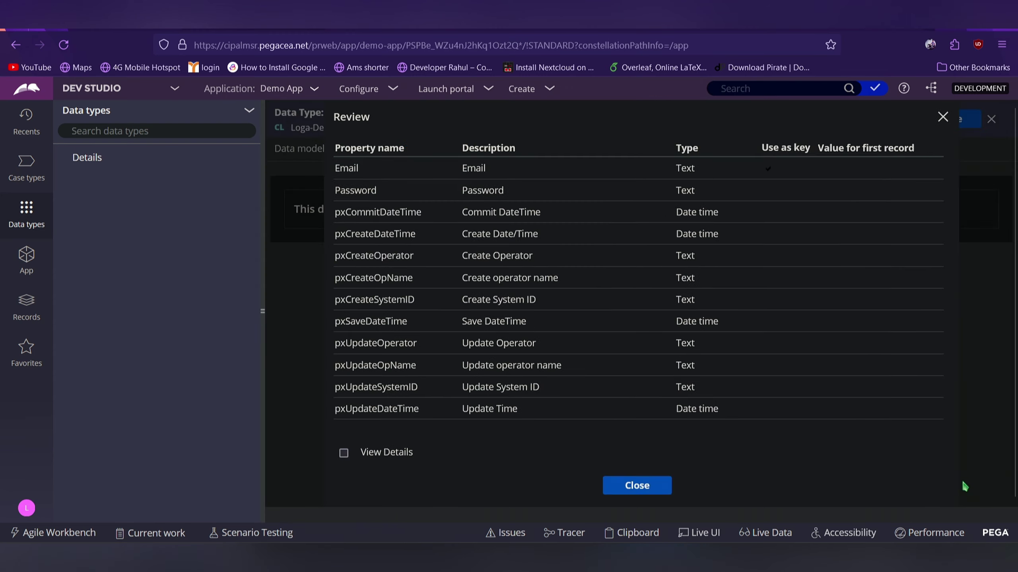
pyautogui.click(632, 486)
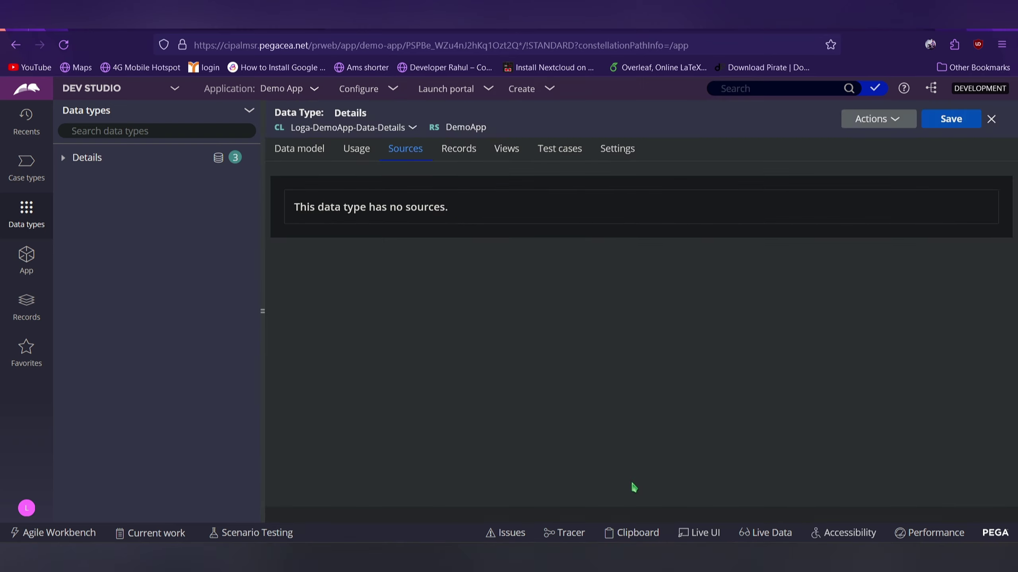
# Add a first Details record with a sample email address and password
pyautogui.click(466, 153)
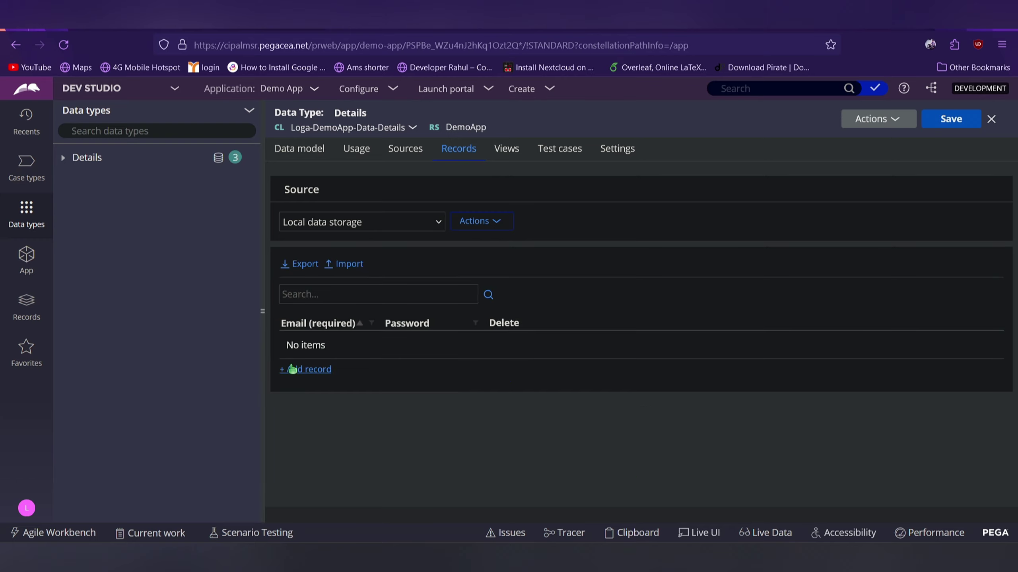
pyautogui.click(296, 371)
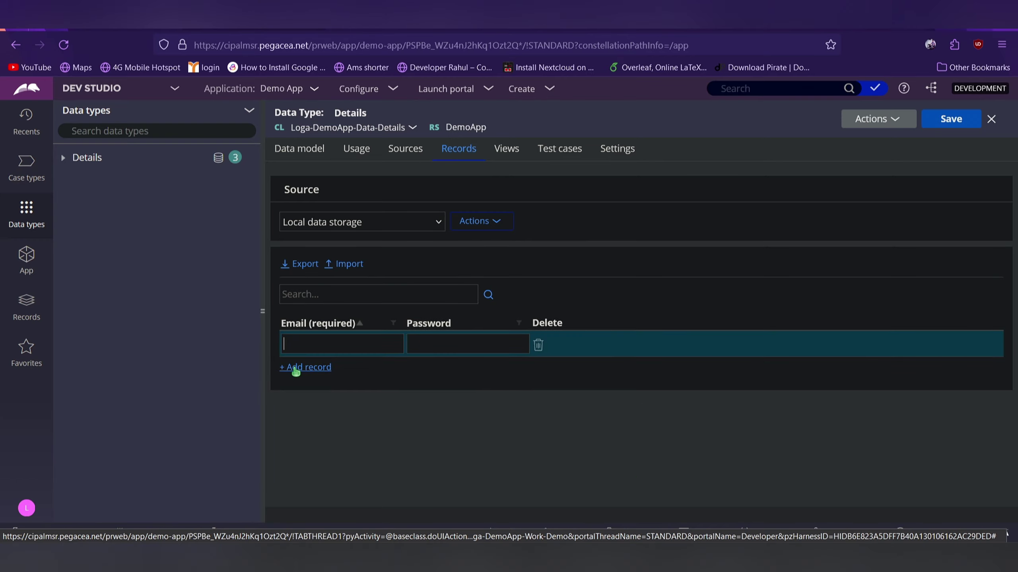
pyautogui.write('tes')
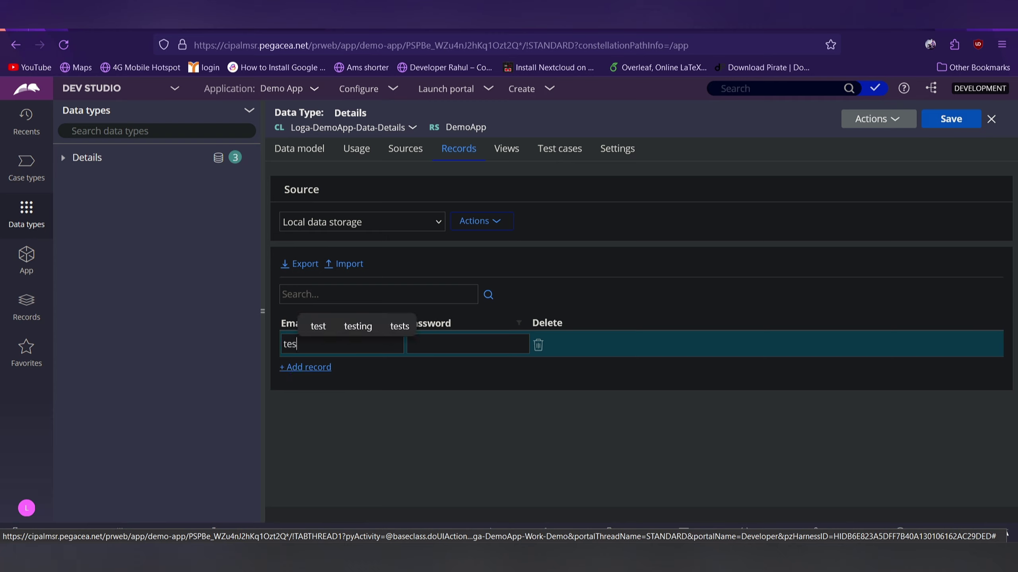
pyautogui.write('t@')
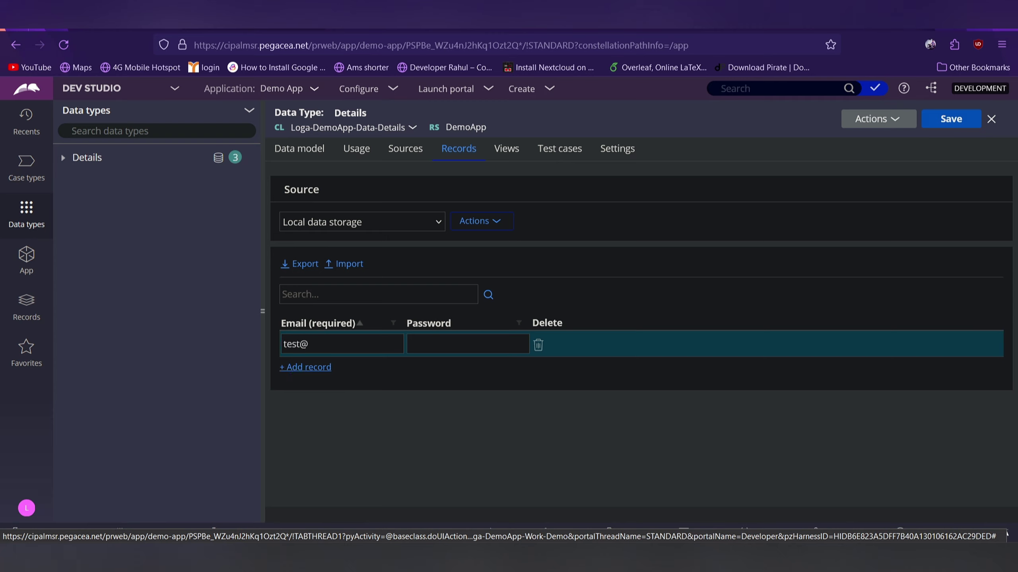
pyautogui.write('gmail')
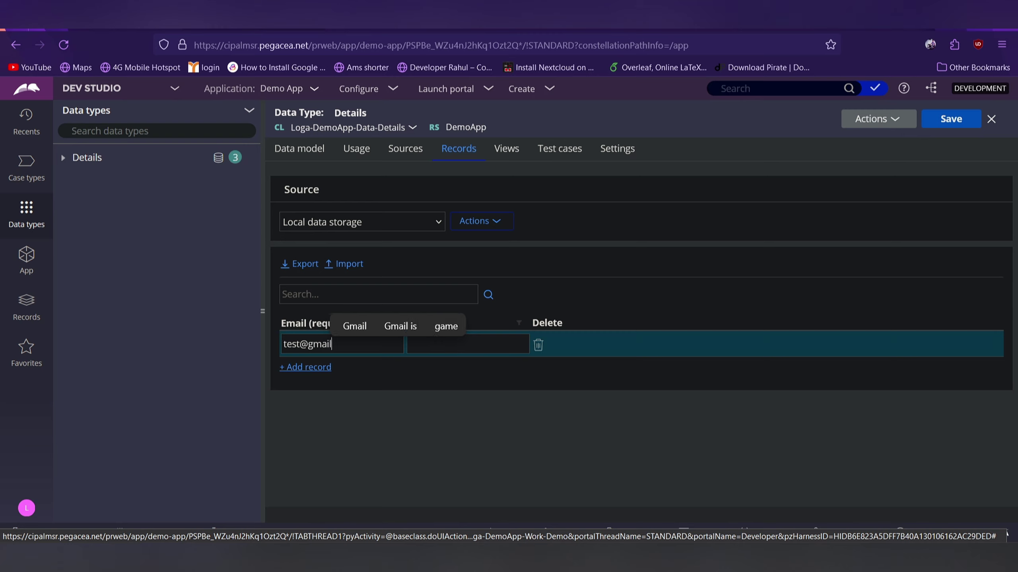
pyautogui.write('.com')
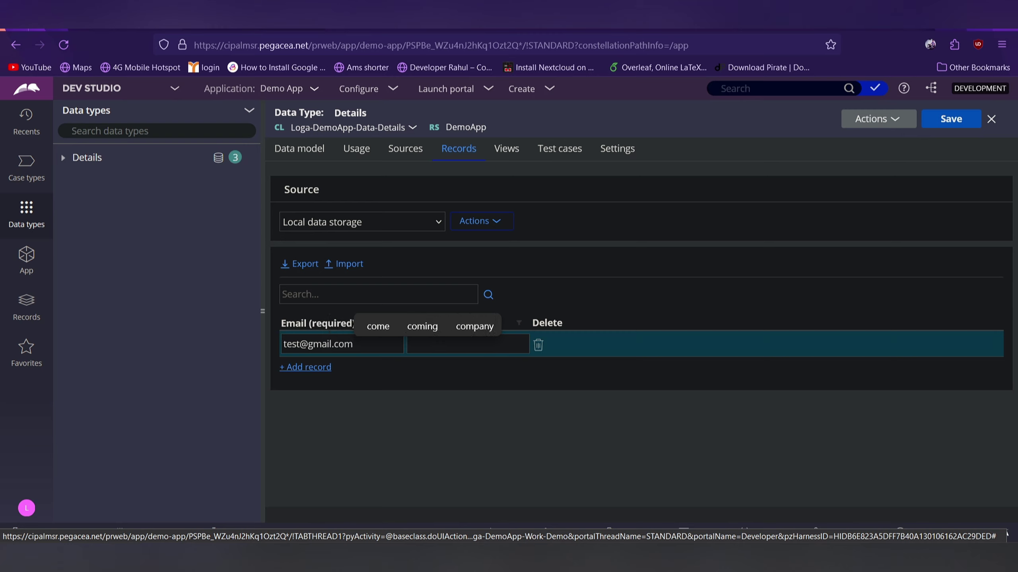
pyautogui.click(440, 351)
pyautogui.write('1234')
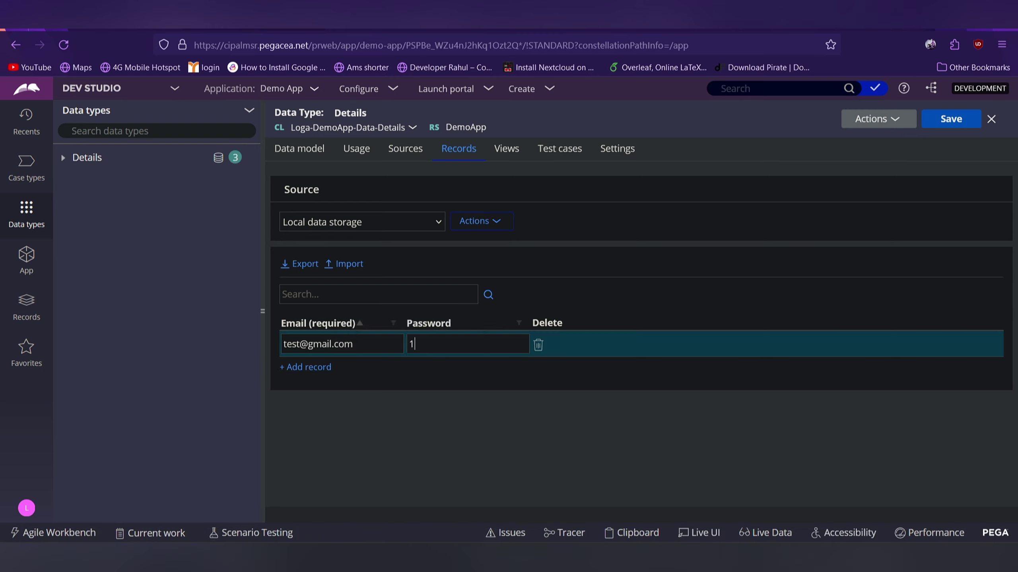
# Add a second record row and begin typing its email in lowercase
pyautogui.click(319, 368)
pyautogui.write('Demo')
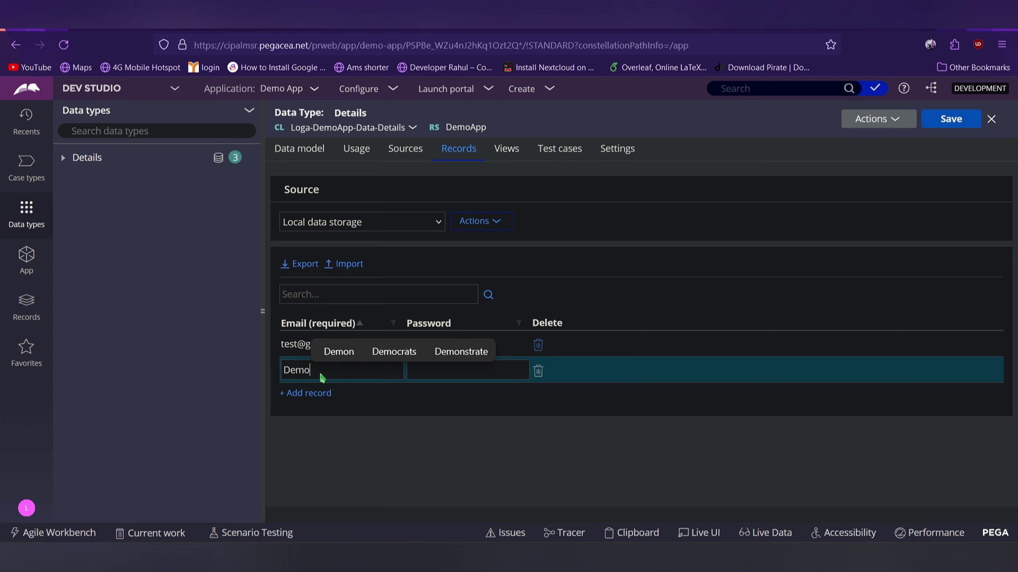
pyautogui.press('Home')
pyautogui.press('Delete')
pyautogui.write('d')
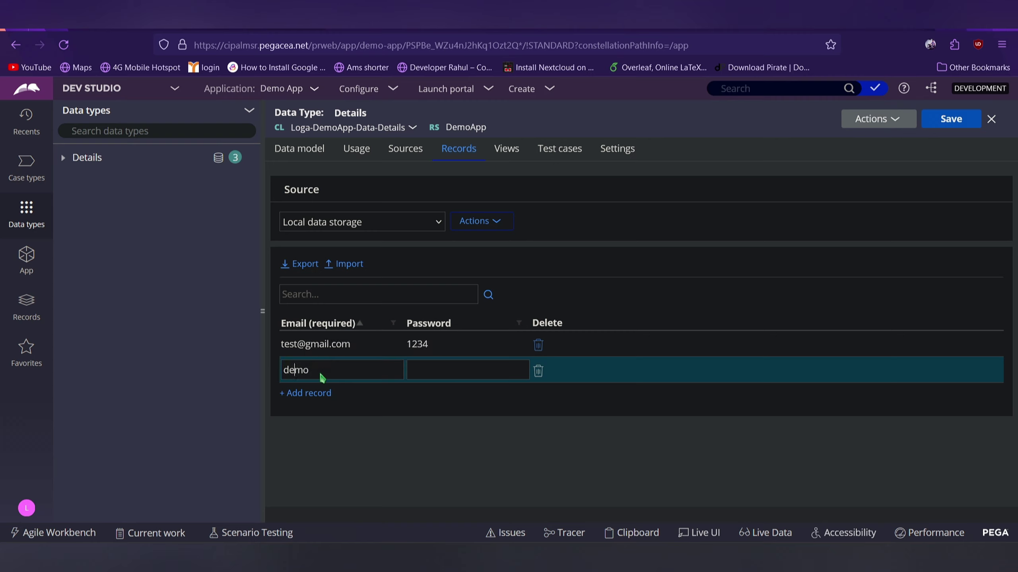
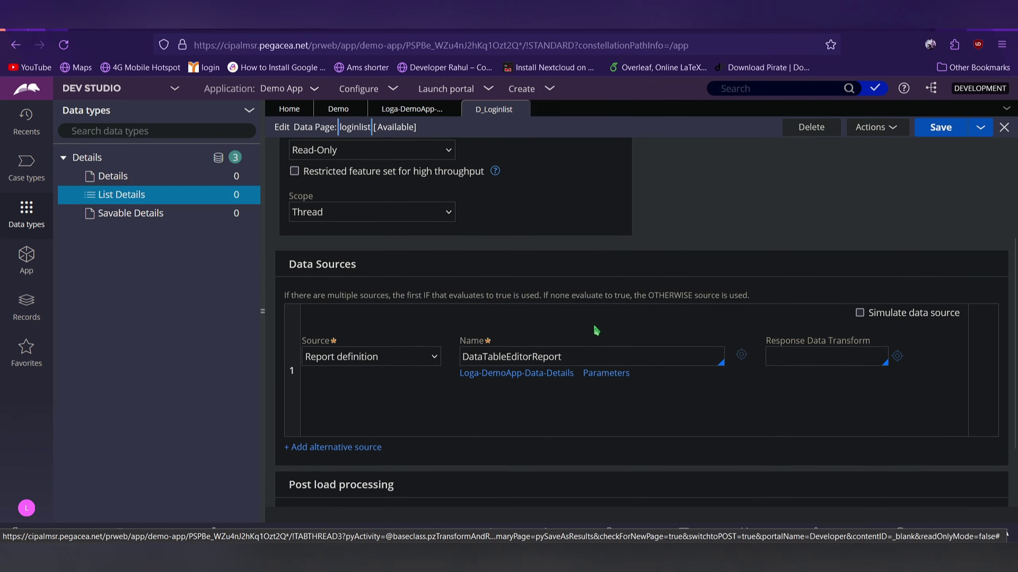
# Open the DataTableEditorReport report definition from the data source and review its Email and Password columns
pyautogui.click(490, 351)
pyautogui.click(404, 353)
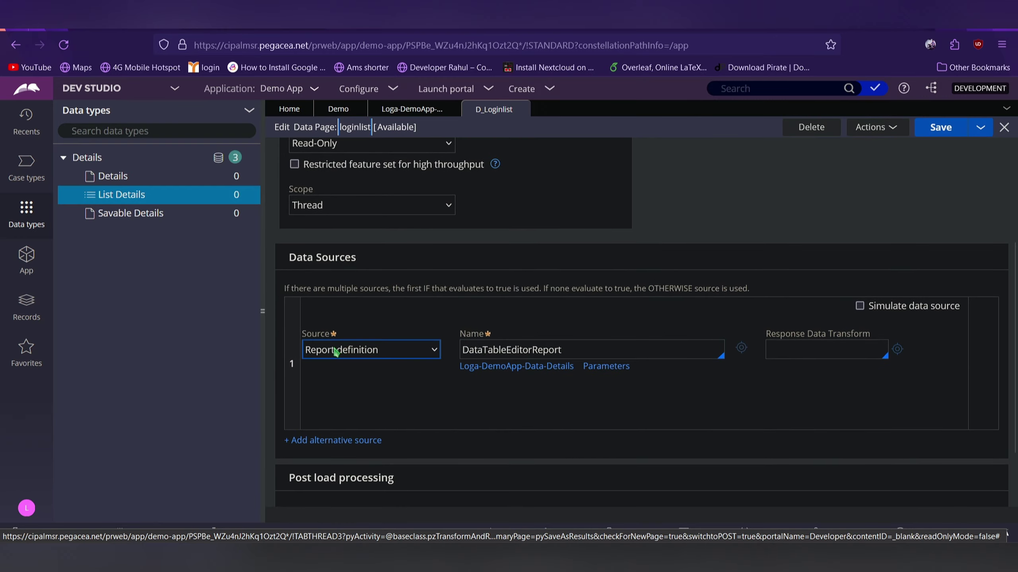
pyautogui.click(496, 345)
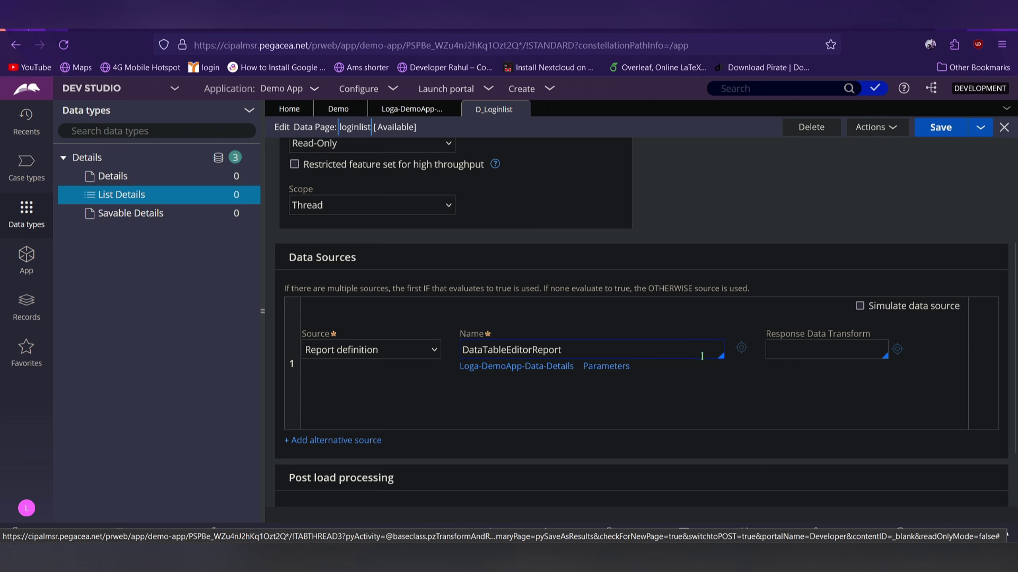
pyautogui.click(746, 351)
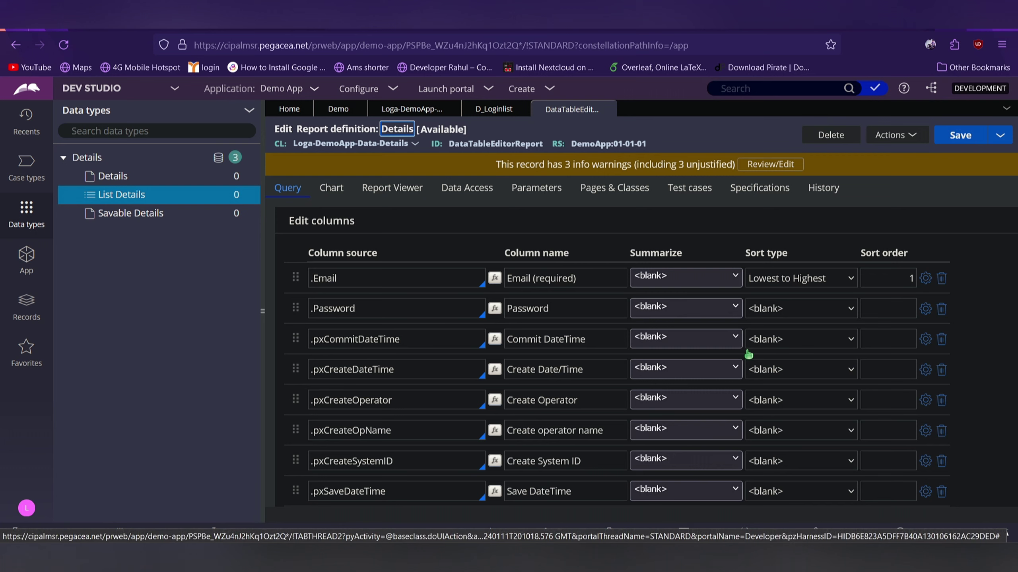
pyautogui.scroll(-2, 748, 354)
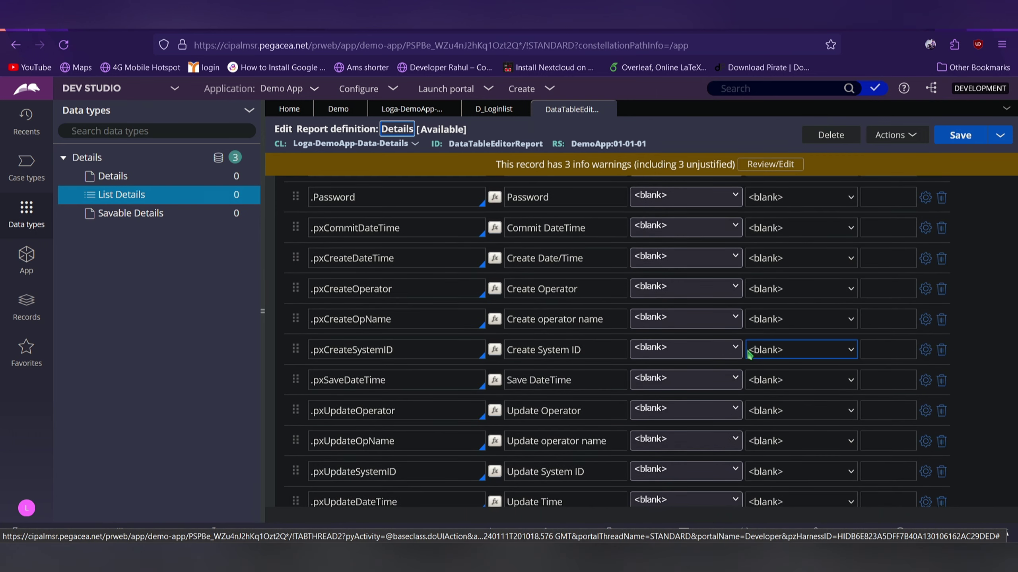
pyautogui.scroll(2, 749, 354)
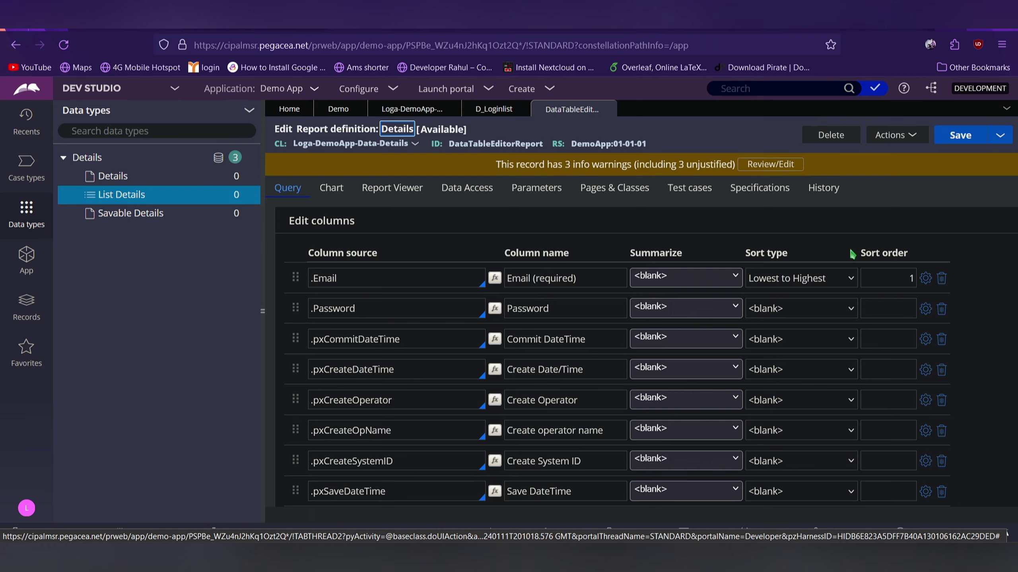
pyautogui.click(995, 136)
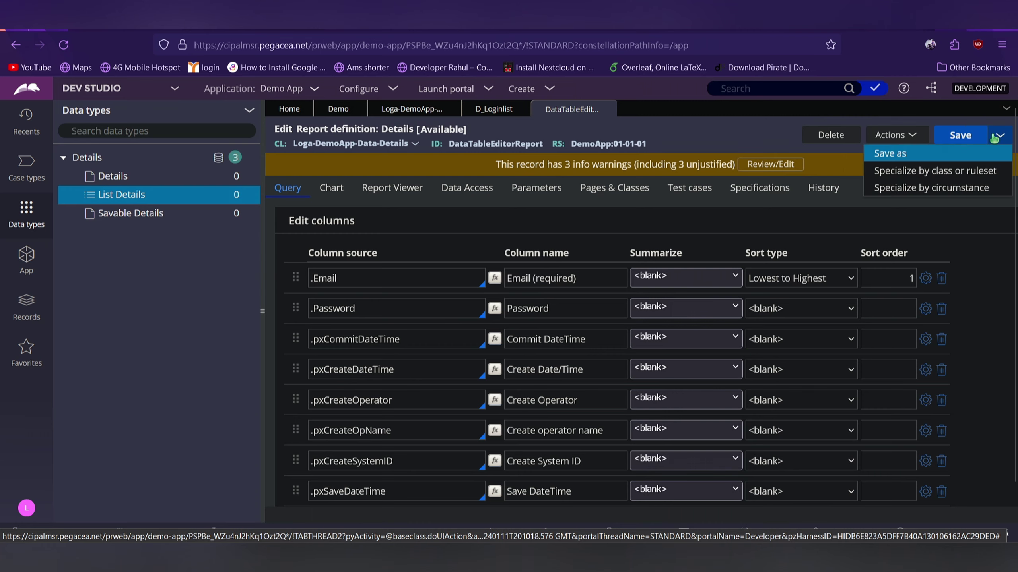
# Save the report definition as a new copy labelled loginRD and open it
pyautogui.click(928, 159)
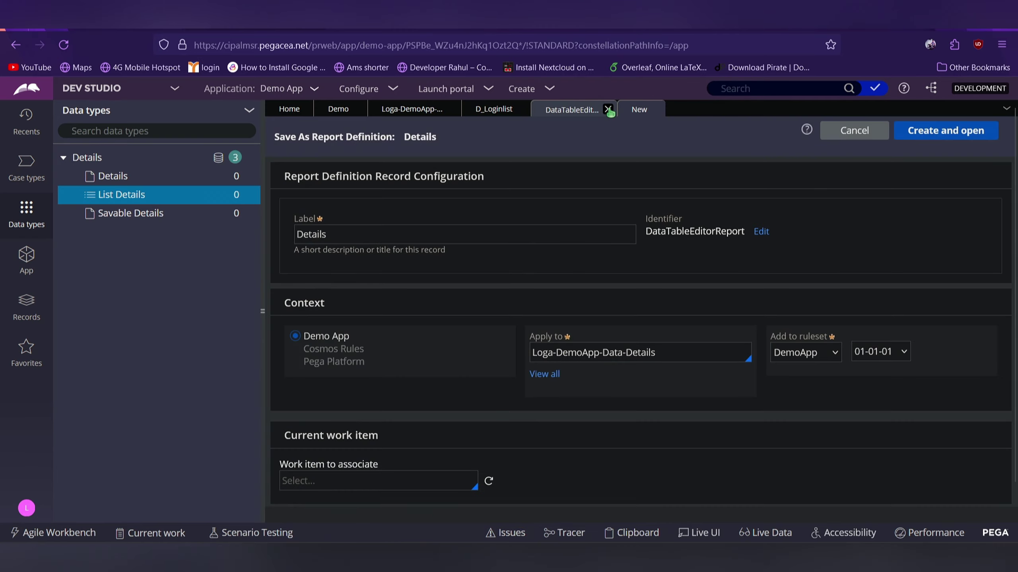
pyautogui.click(609, 107)
pyautogui.click(373, 241)
pyautogui.hotkey('ctrl', 'a')
pyautogui.write('lo')
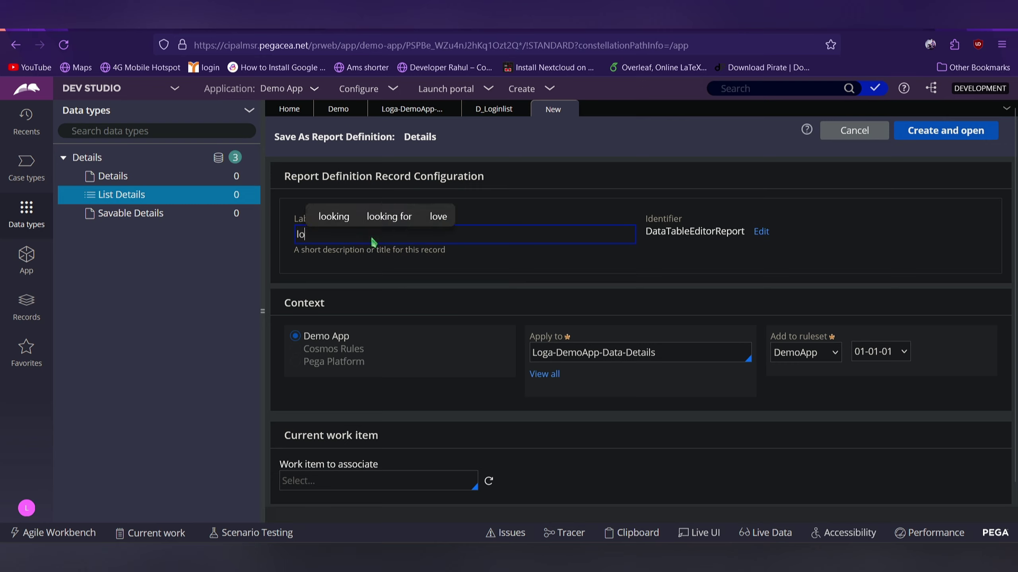
pyautogui.write('ginRD')
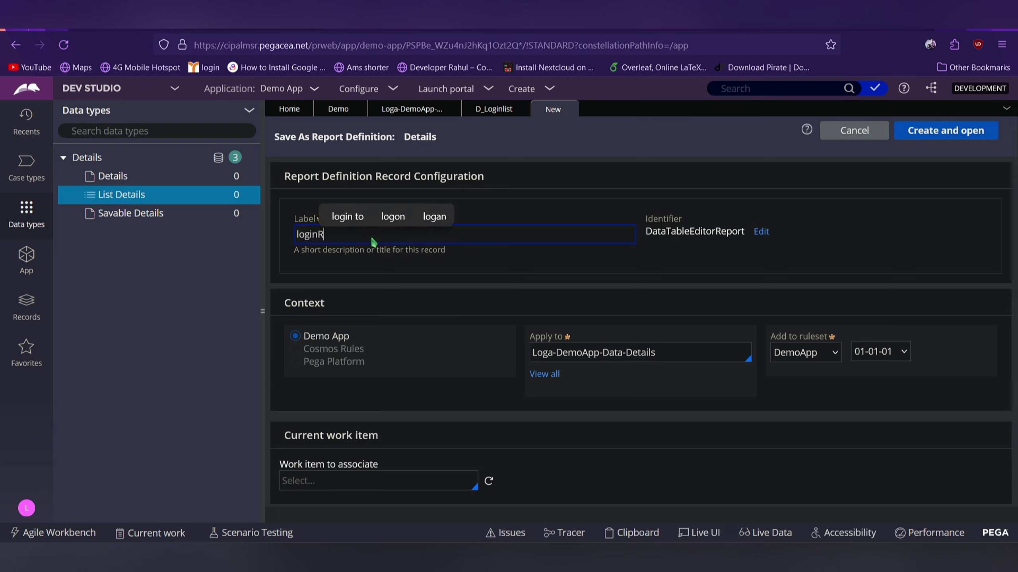
pyautogui.click(845, 242)
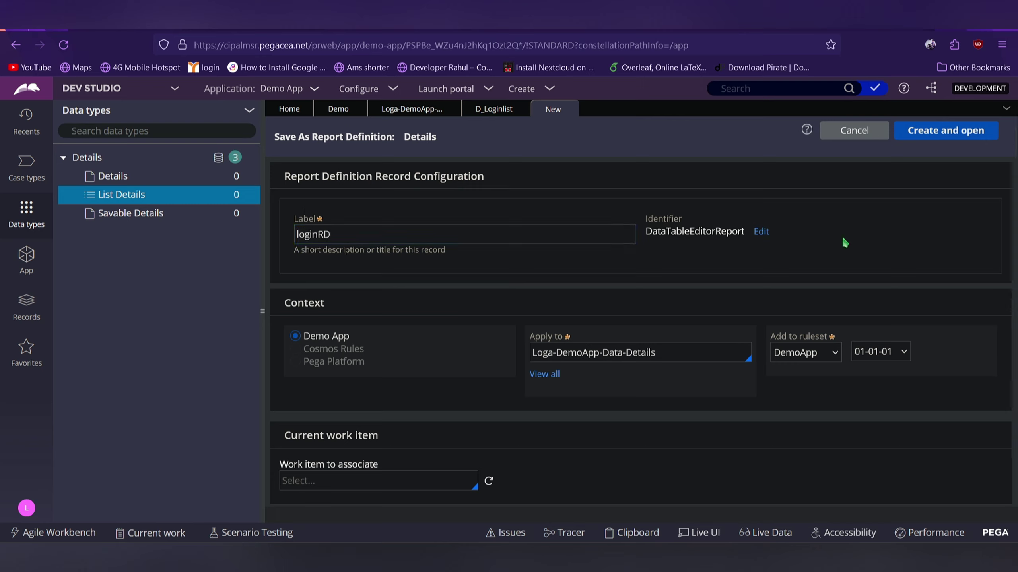
pyautogui.click(970, 137)
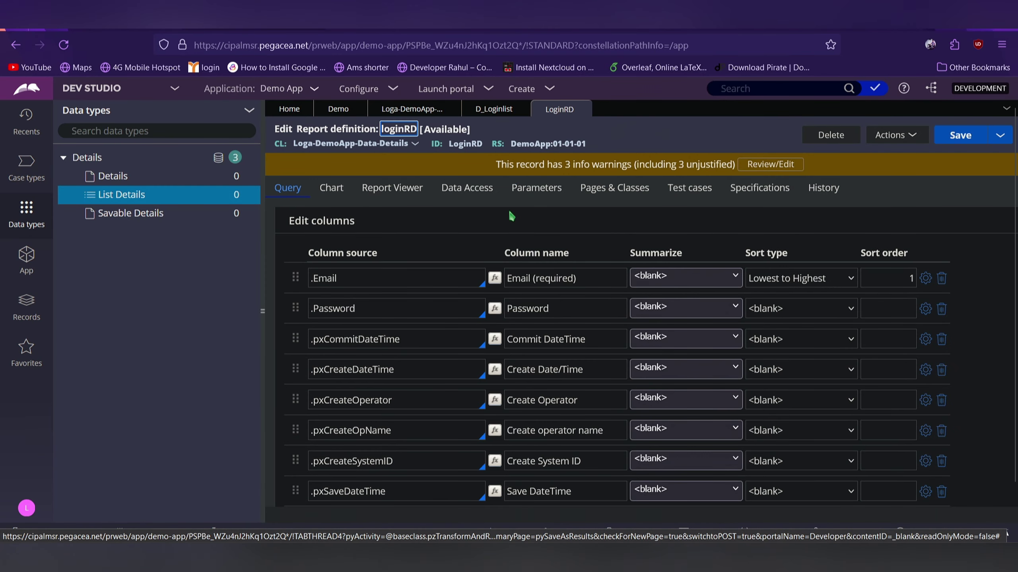
# Set the first filter's column source to .Email
pyautogui.scroll(-10, 517, 250)
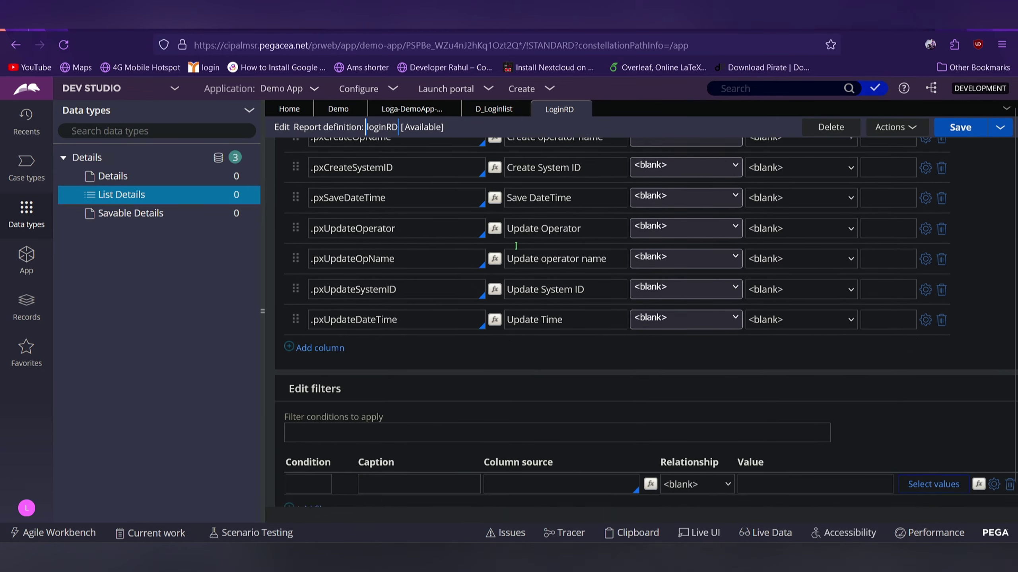
pyautogui.scroll(10, 516, 246)
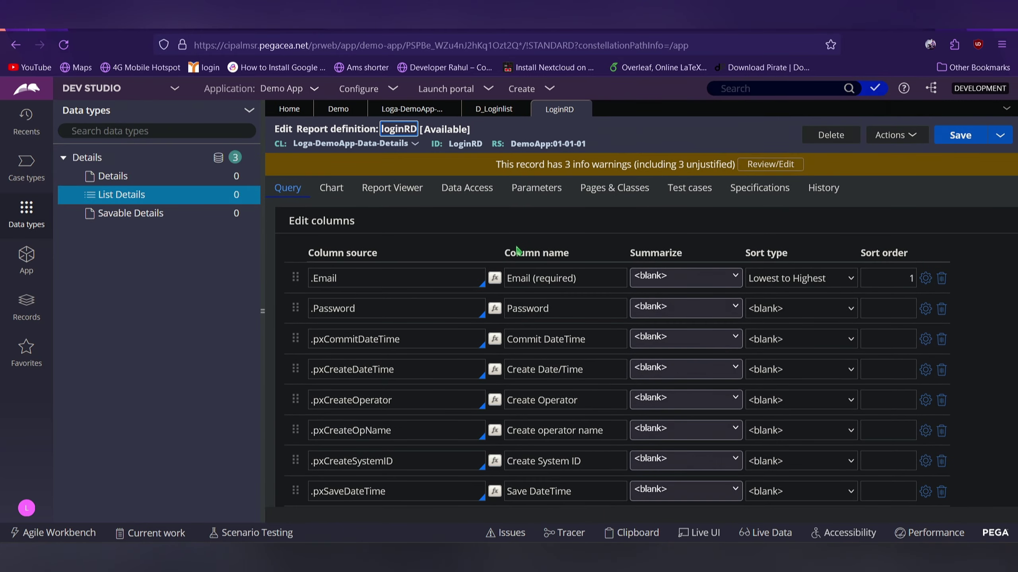
pyautogui.scroll(-4, 517, 250)
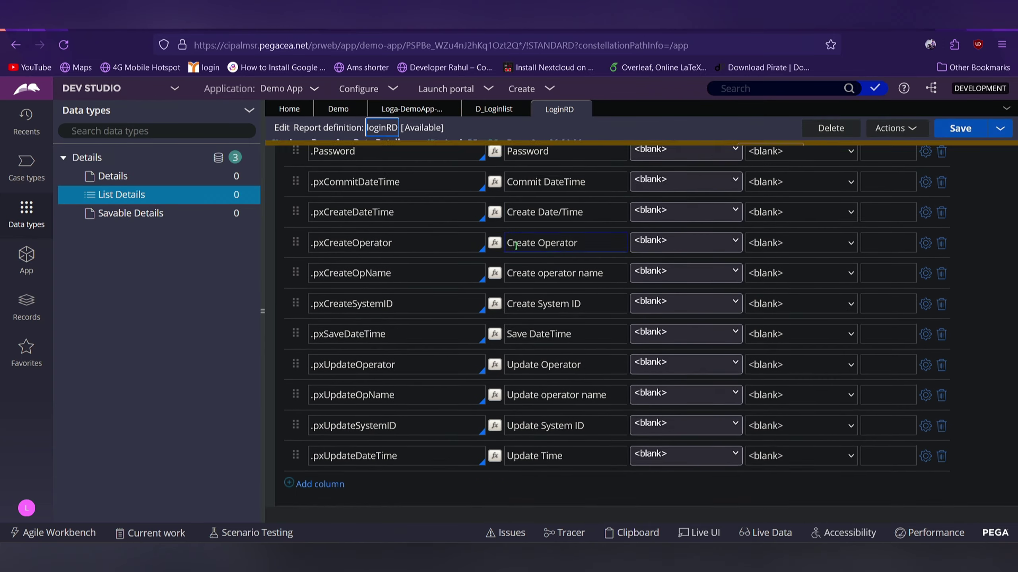
pyautogui.scroll(-4, 515, 245)
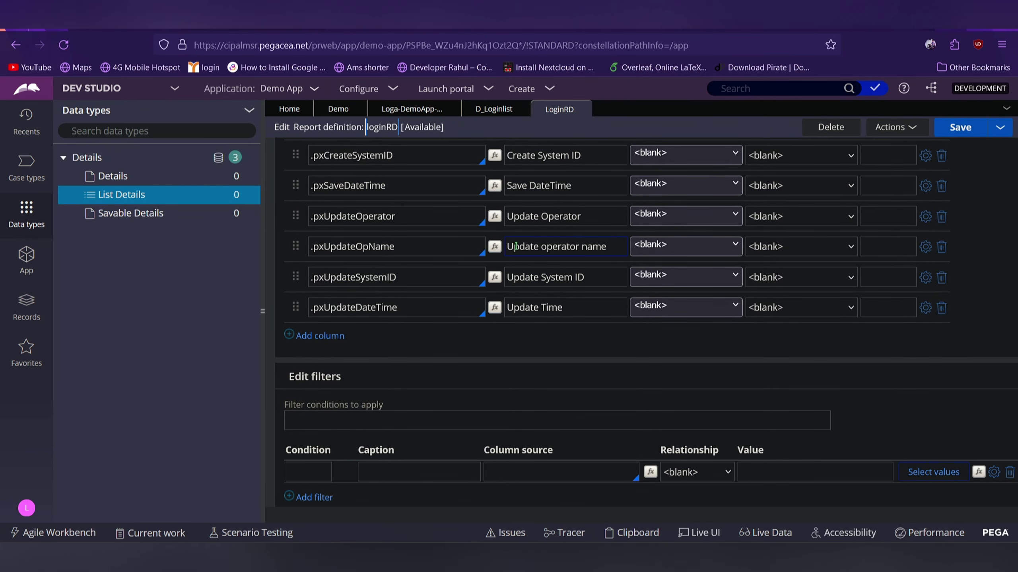
pyautogui.scroll(10, 516, 246)
pyautogui.scroll(-1, 517, 249)
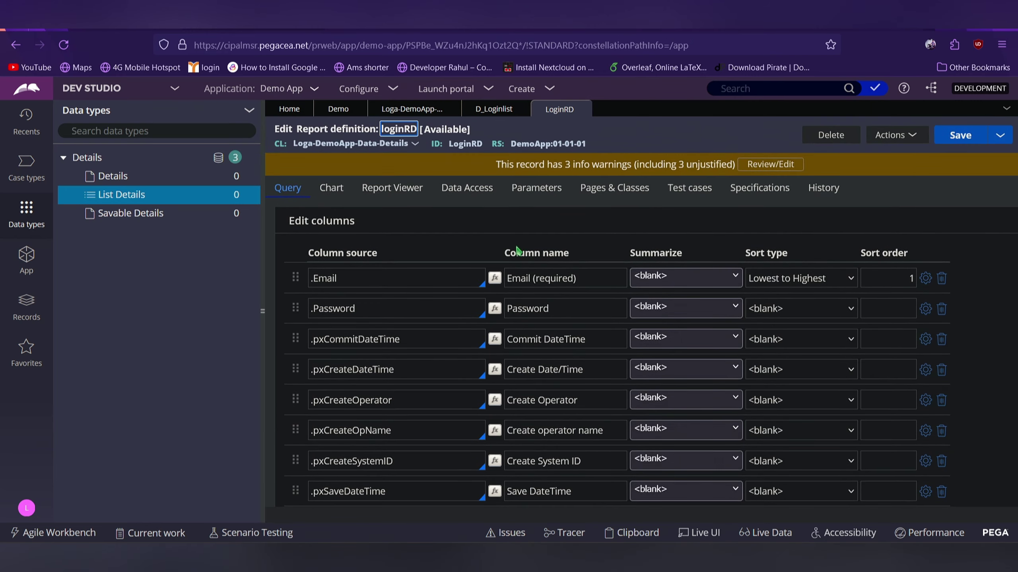
pyautogui.scroll(-10, 516, 250)
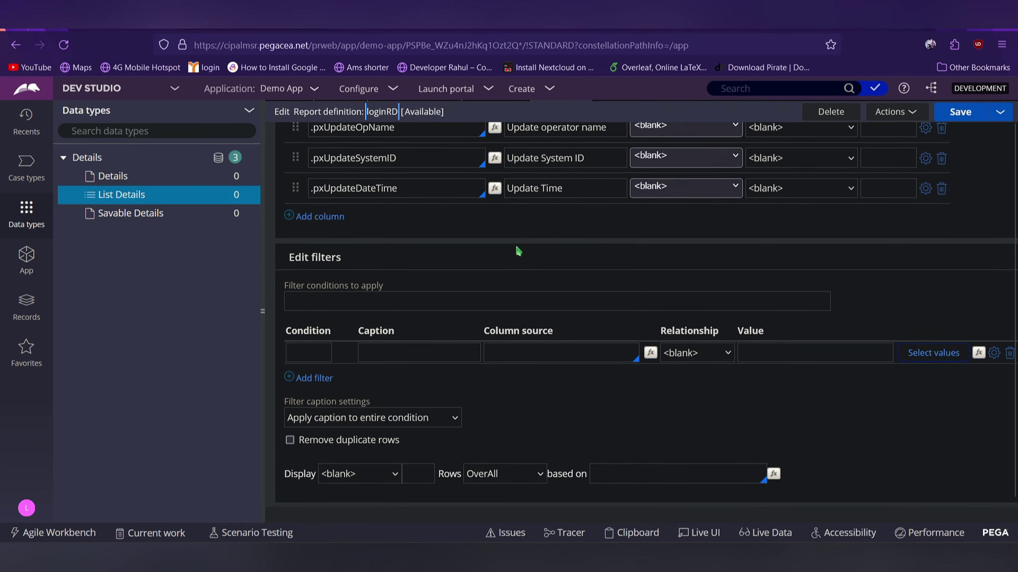
pyautogui.click(499, 348)
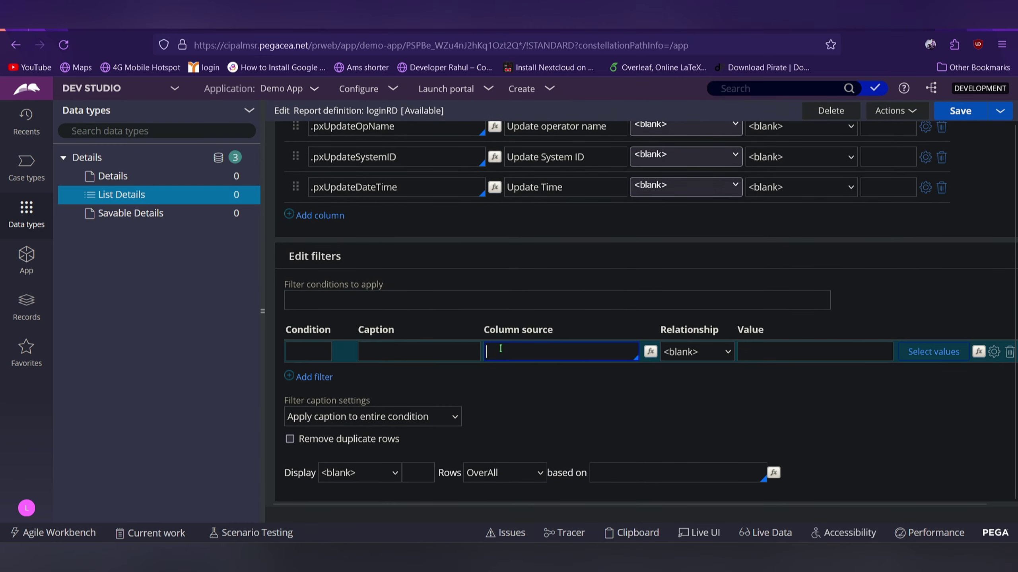
pyautogui.write('ema')
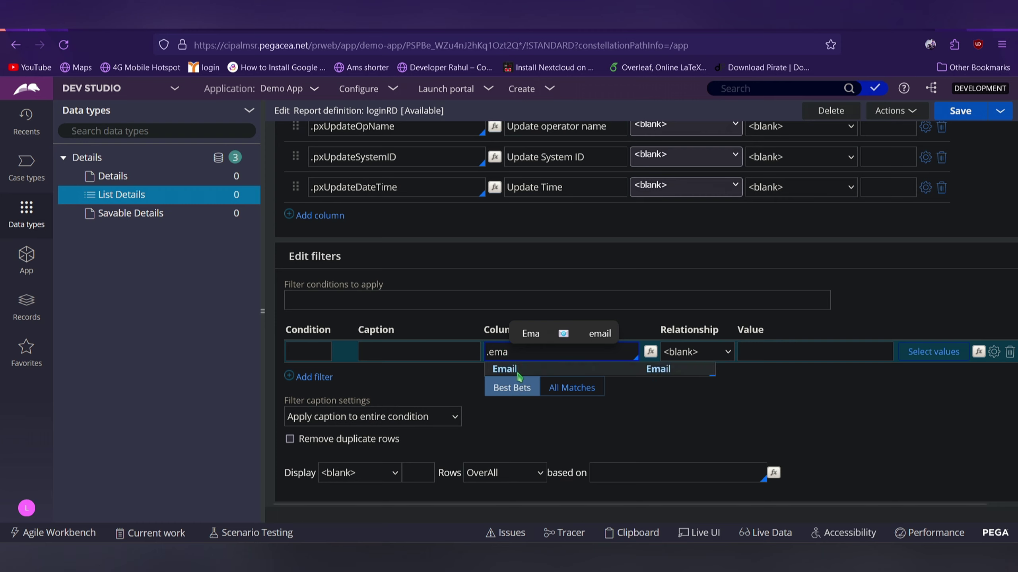
pyautogui.click(514, 368)
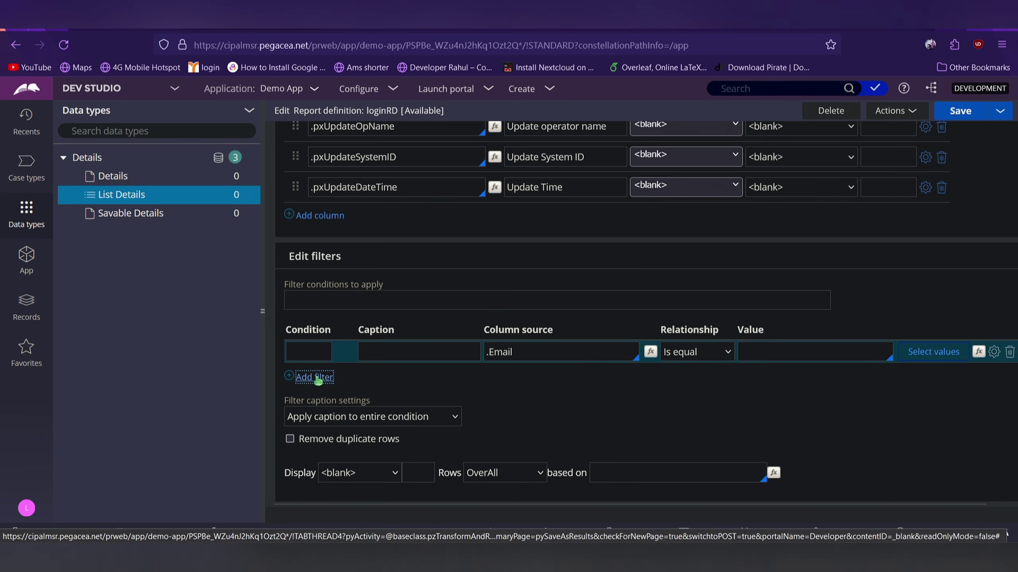
# Add a second filter on .Password, combined with the first as F1 AND F2
pyautogui.click(315, 377)
pyautogui.click(504, 379)
pyautogui.write('.pa')
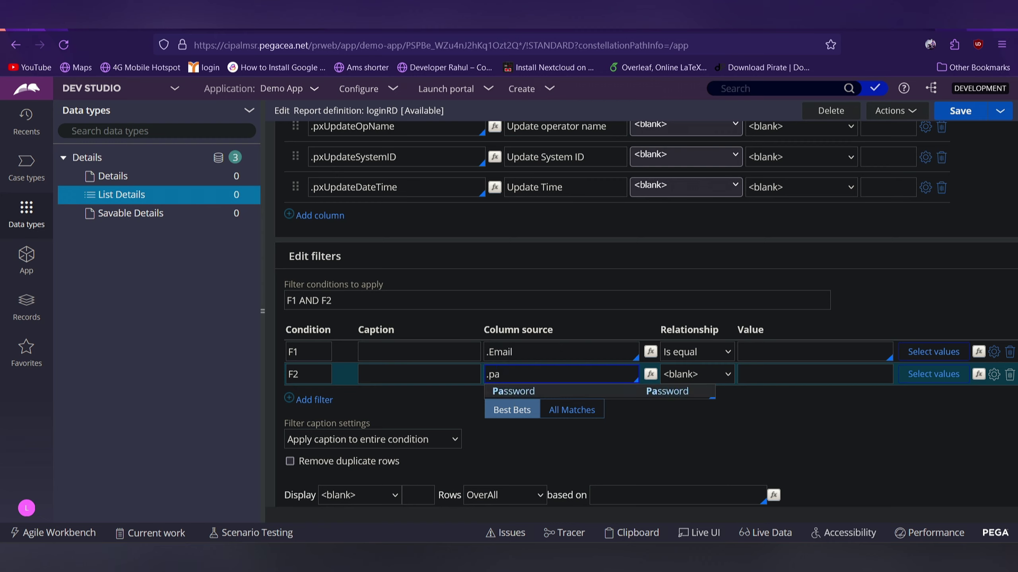
pyautogui.click(520, 392)
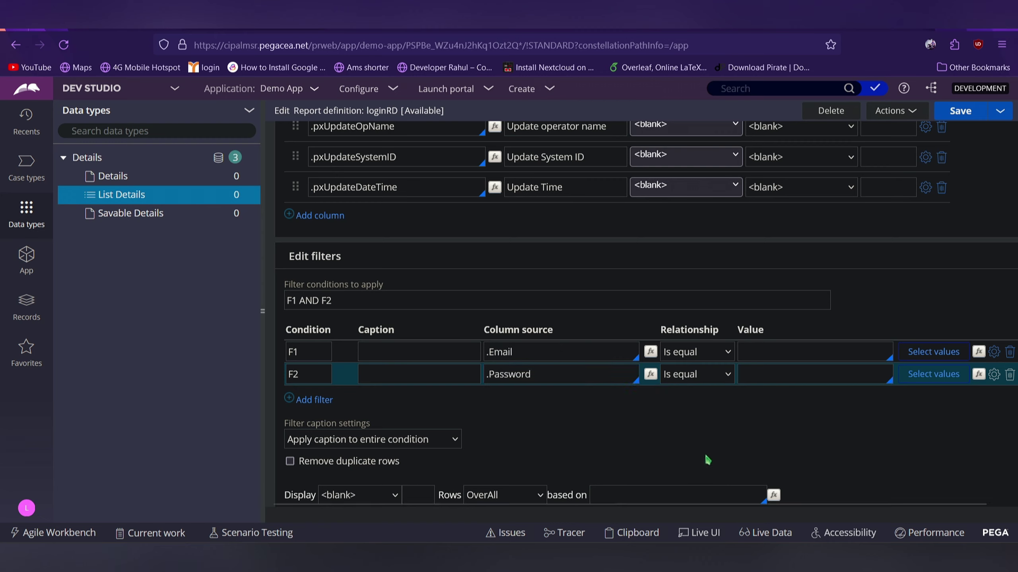
pyautogui.click(801, 359)
pyautogui.click(813, 352)
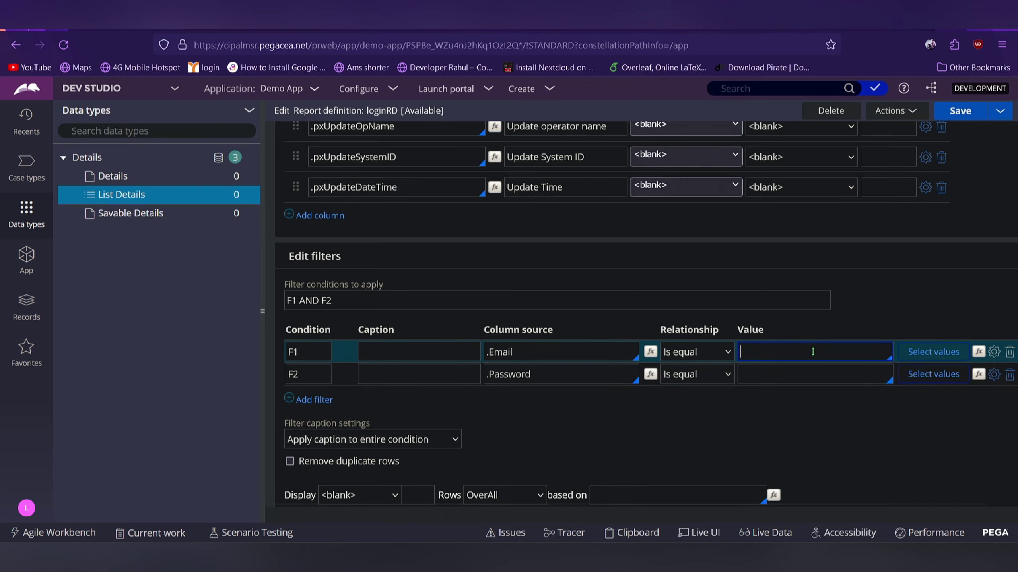
pyautogui.scroll(10, 812, 352)
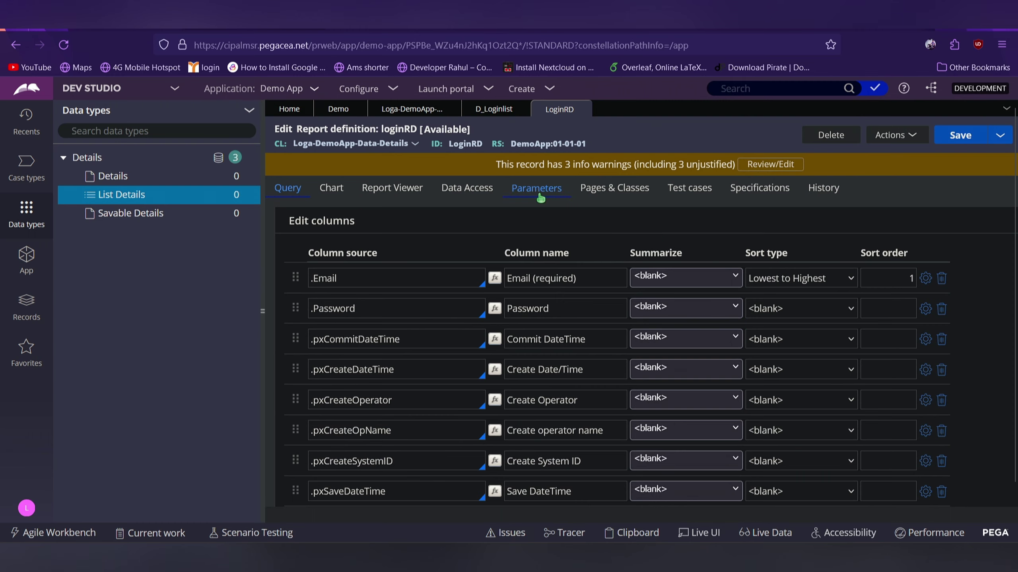
# Add report parameters id with data type Text and pwd with data type Integer
pyautogui.click(540, 198)
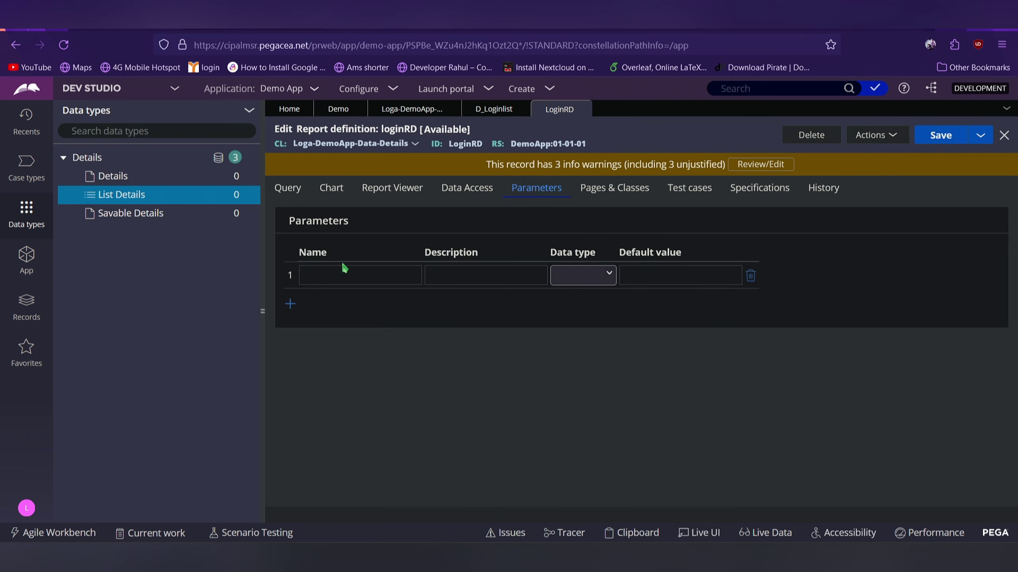
pyautogui.click(316, 275)
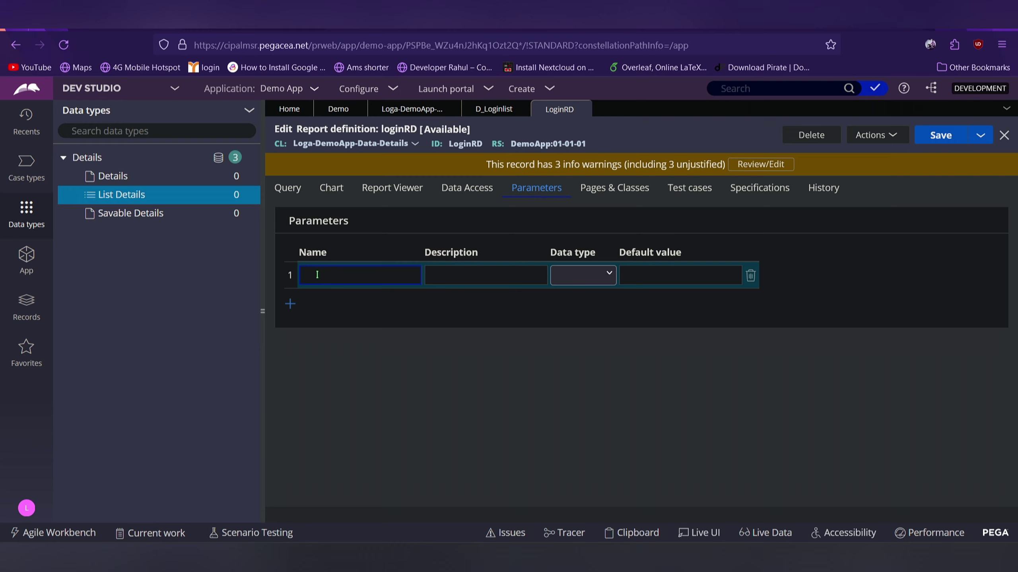
pyautogui.write('id')
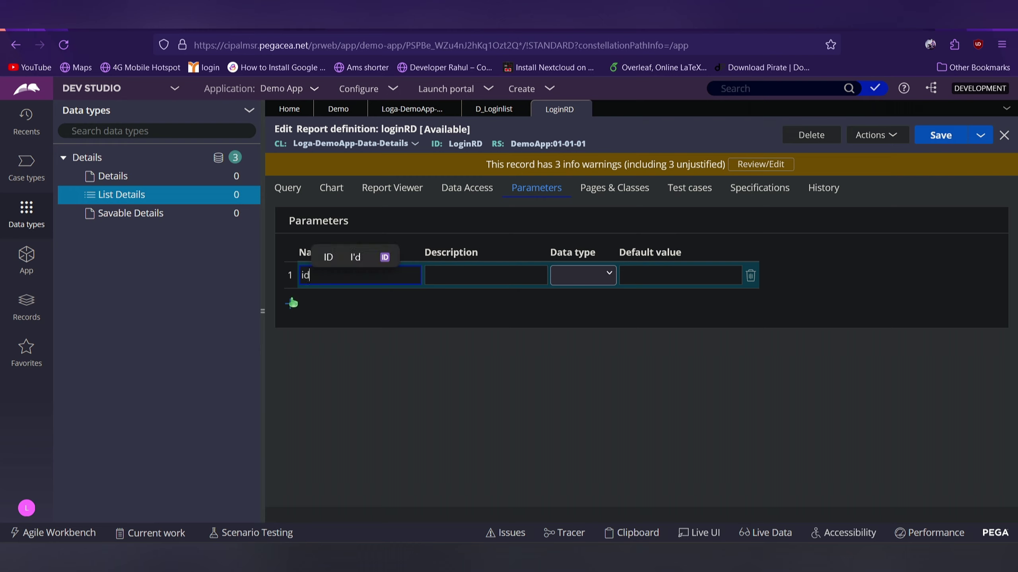
pyautogui.click(291, 305)
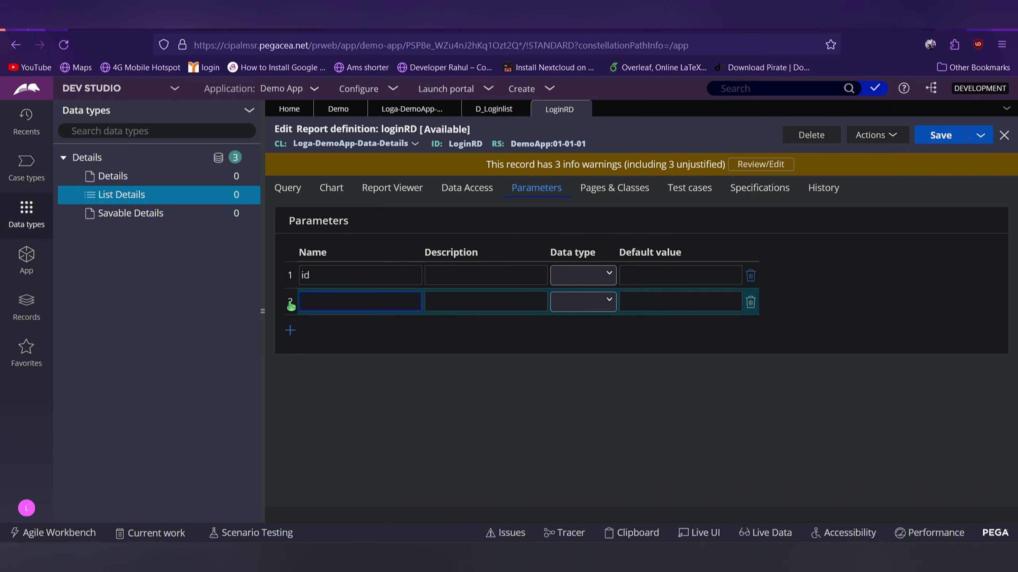
pyautogui.write('pwd')
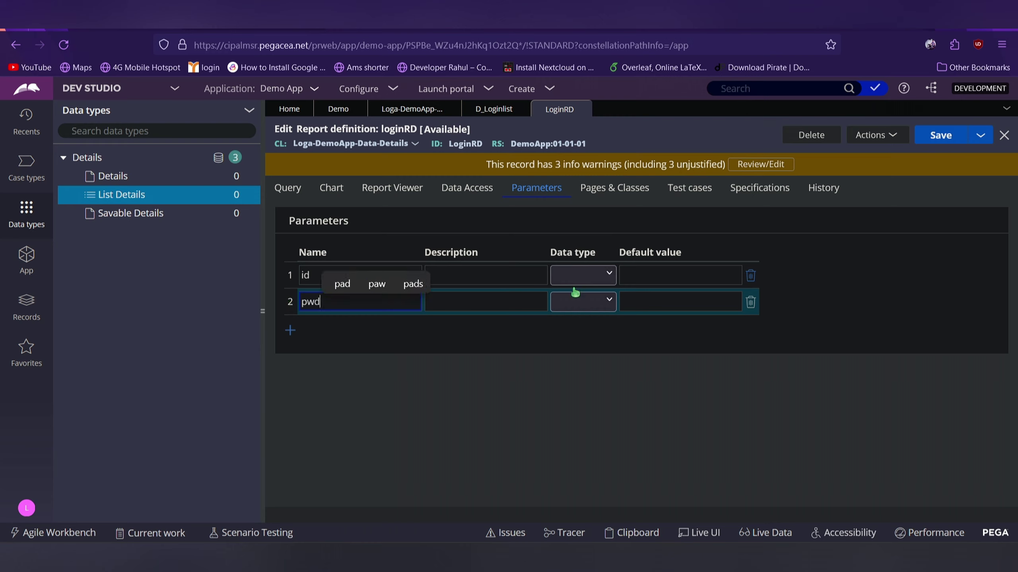
pyautogui.click(580, 275)
pyautogui.click(583, 317)
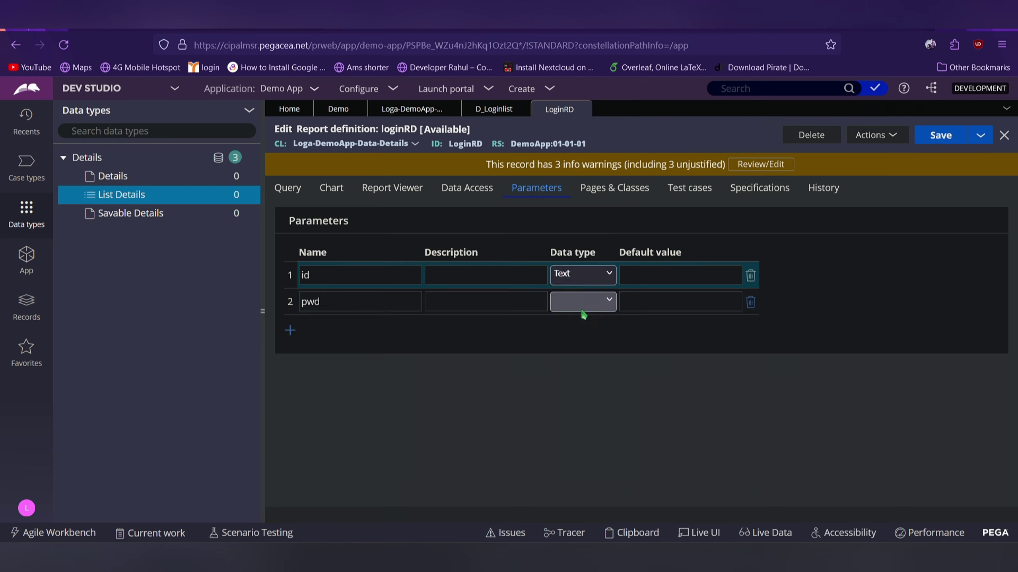
pyautogui.click(583, 315)
pyautogui.click(576, 355)
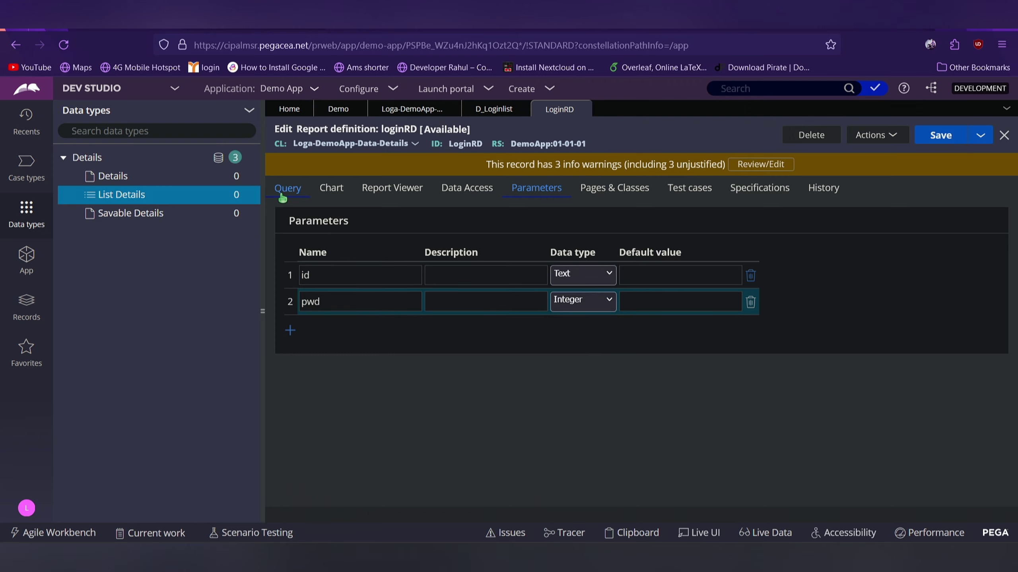
# Set filter F1's value to Param.id
pyautogui.click(282, 196)
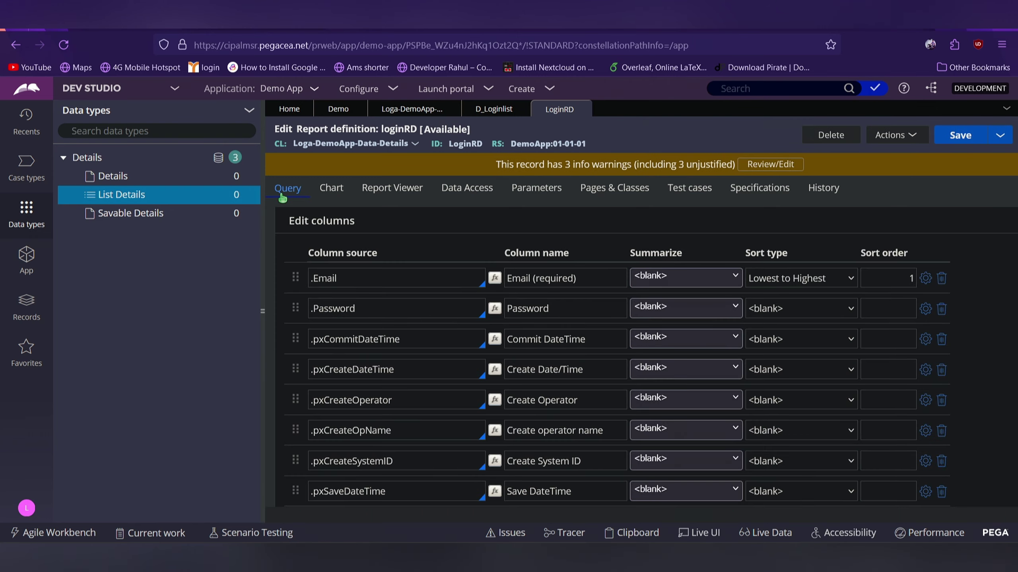
pyautogui.scroll(-10, 282, 197)
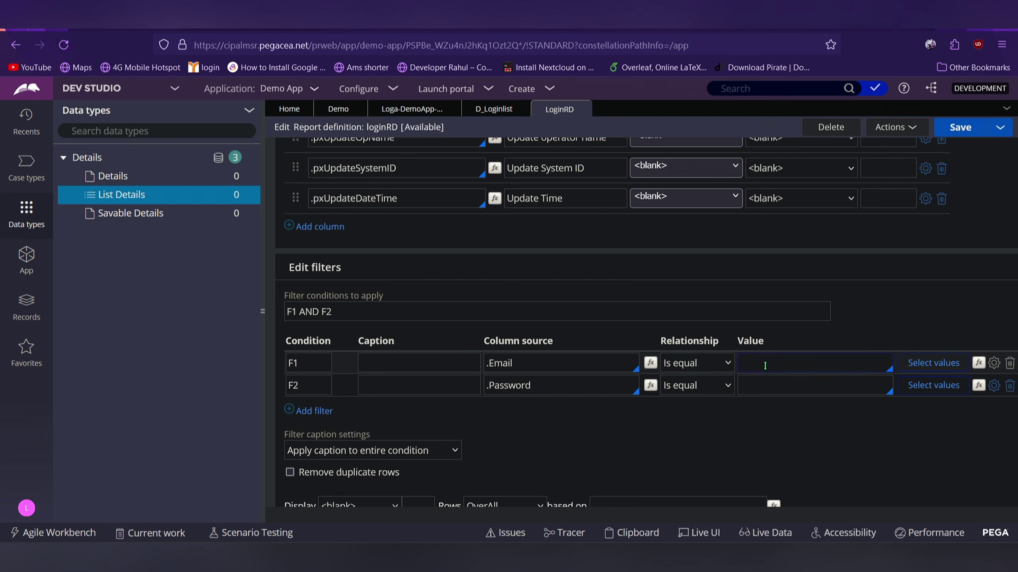
pyautogui.click(764, 366)
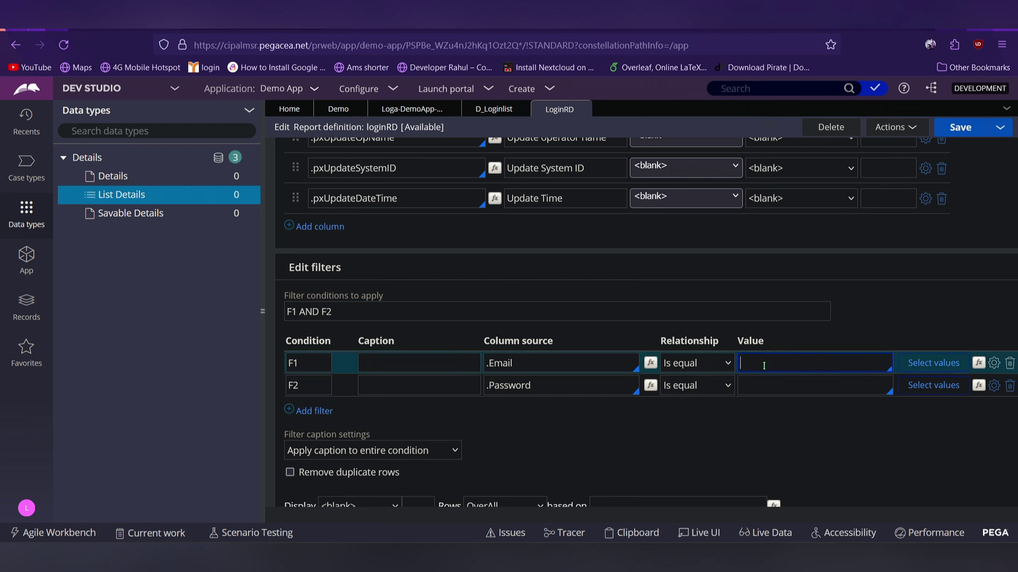
pyautogui.write('Par')
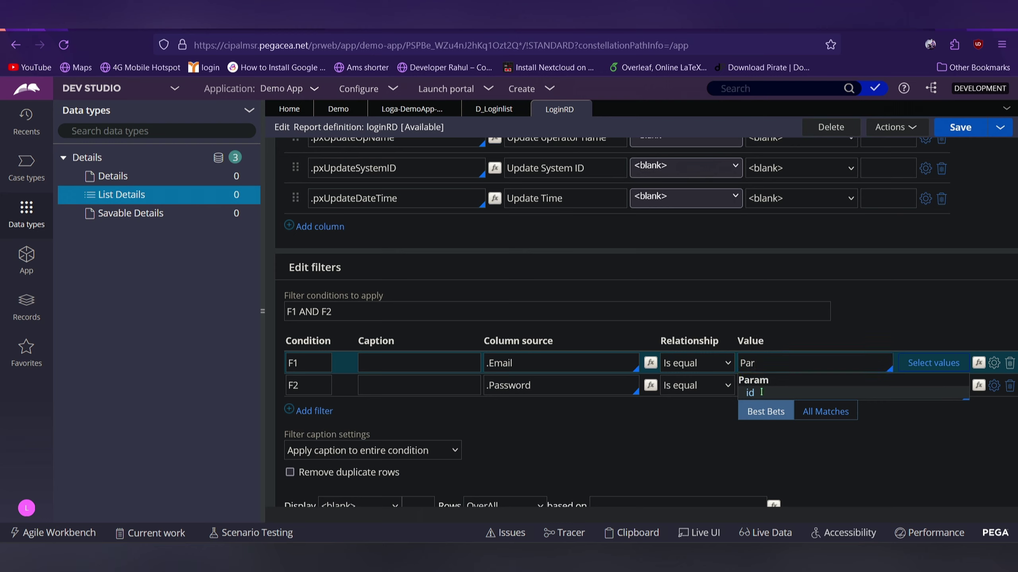
pyautogui.click(750, 394)
# Set filter F2's value to Param.pwd
pyautogui.click(761, 392)
pyautogui.write('p')
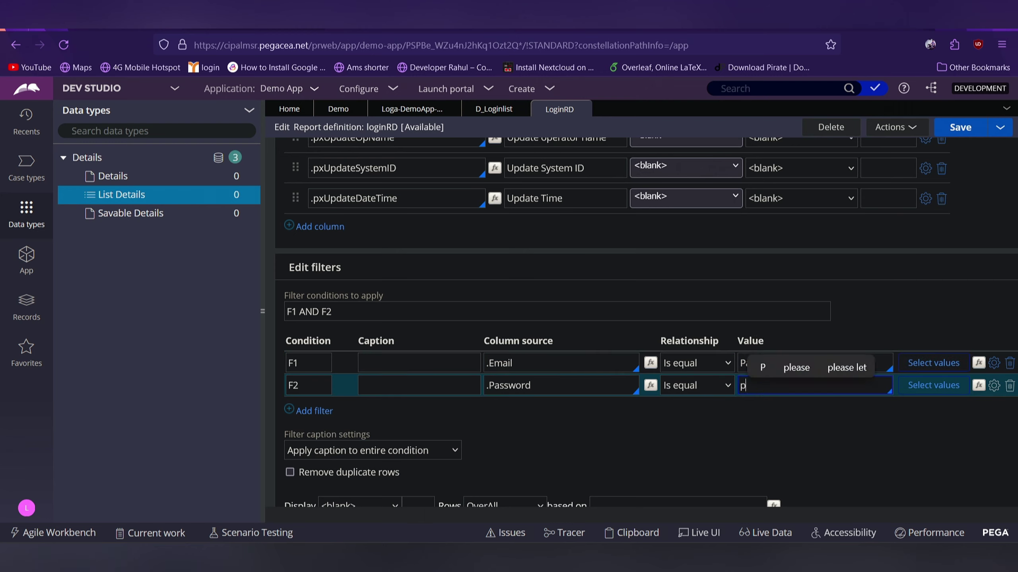
pyautogui.write('ar')
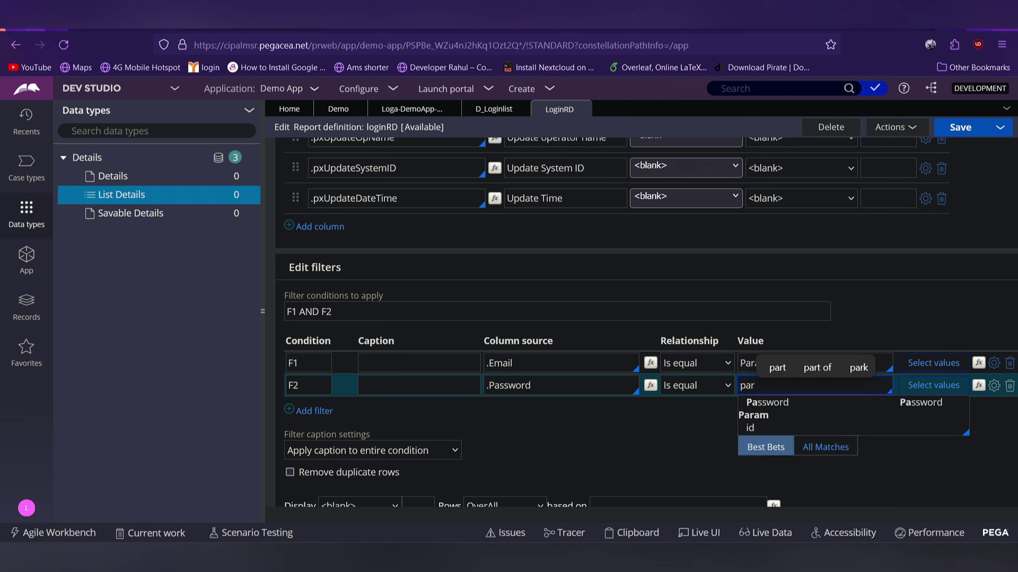
pyautogui.press('BackSpace')
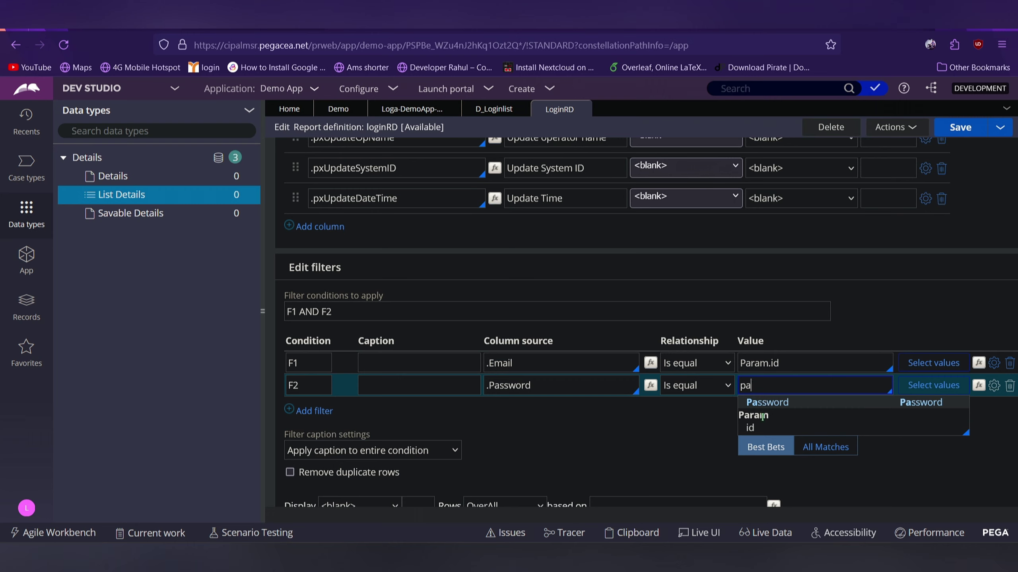
pyautogui.press('Down')
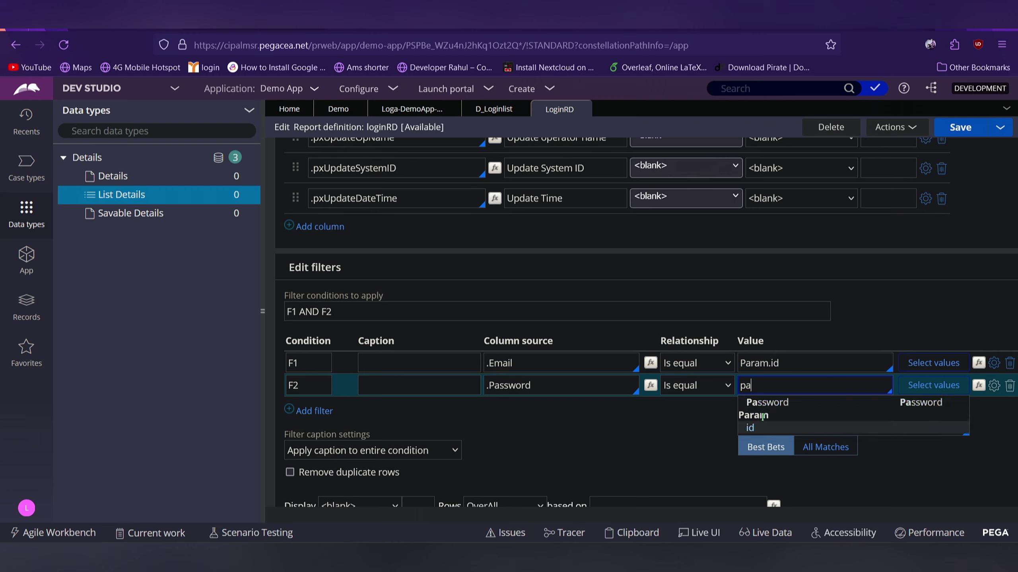
pyautogui.press('Return')
pyautogui.press('BackSpace')
pyautogui.press('BackSpace')
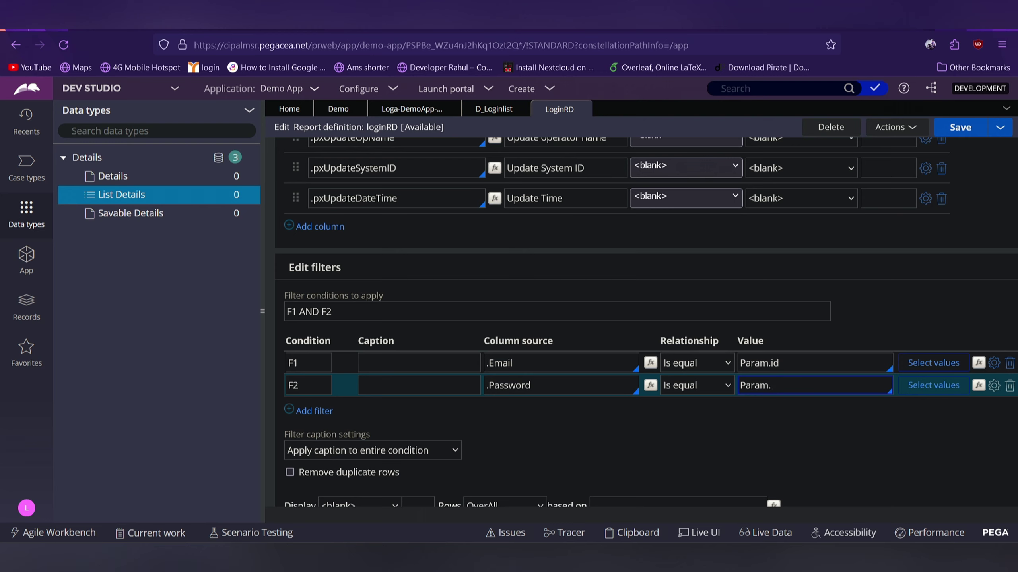
pyautogui.write('pwd')
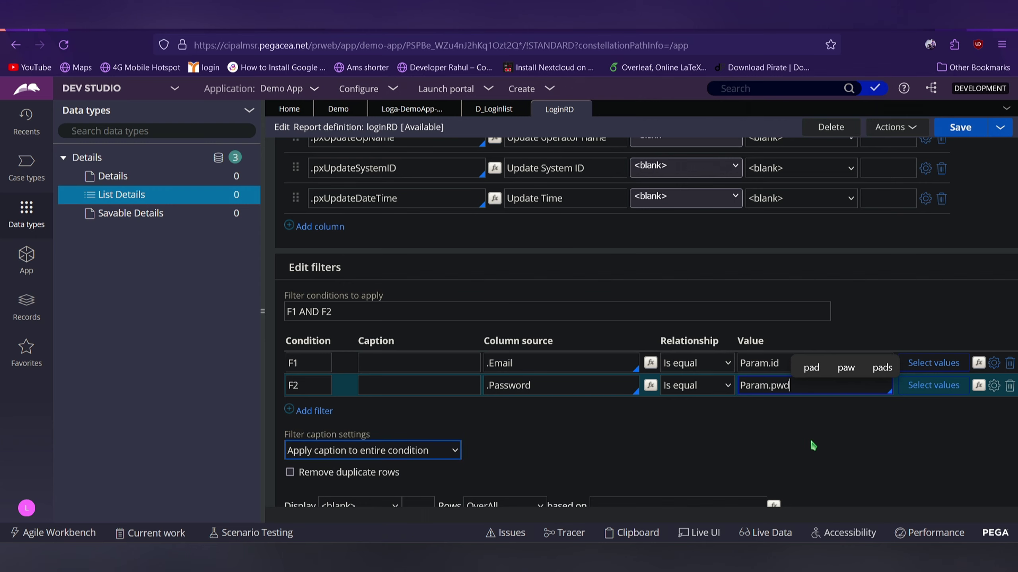
pyautogui.scroll(8, 571, 208)
pyautogui.scroll(3, 570, 207)
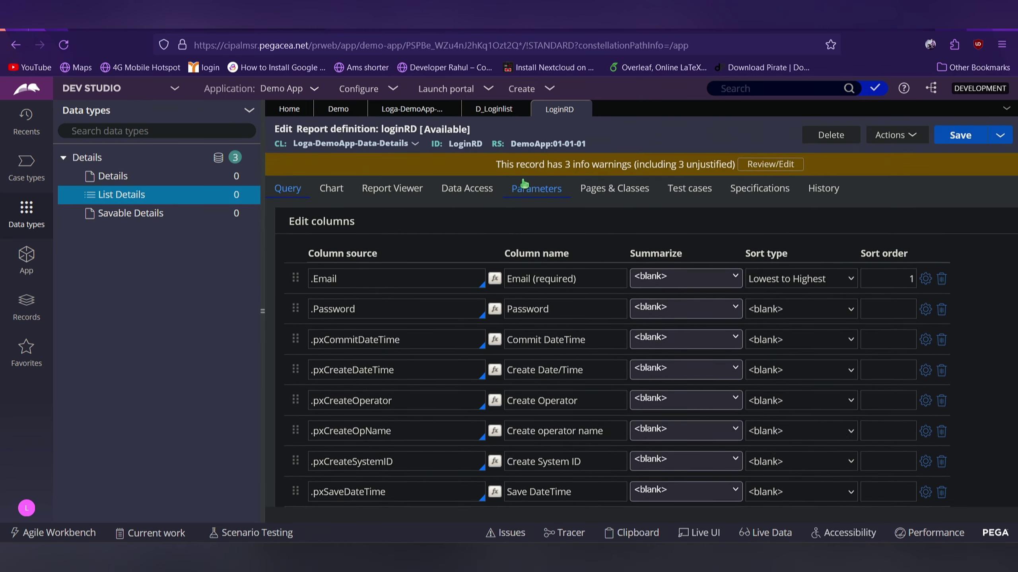
# Change the pwd parameter from Integer to Text and confirm F2 still uses Param.pwd
pyautogui.click(545, 191)
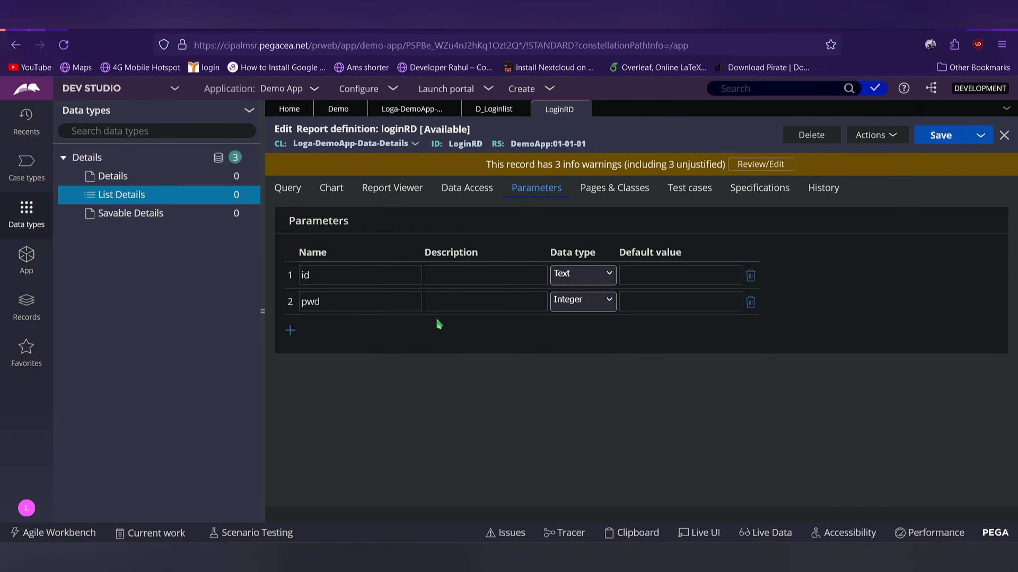
pyautogui.click(570, 308)
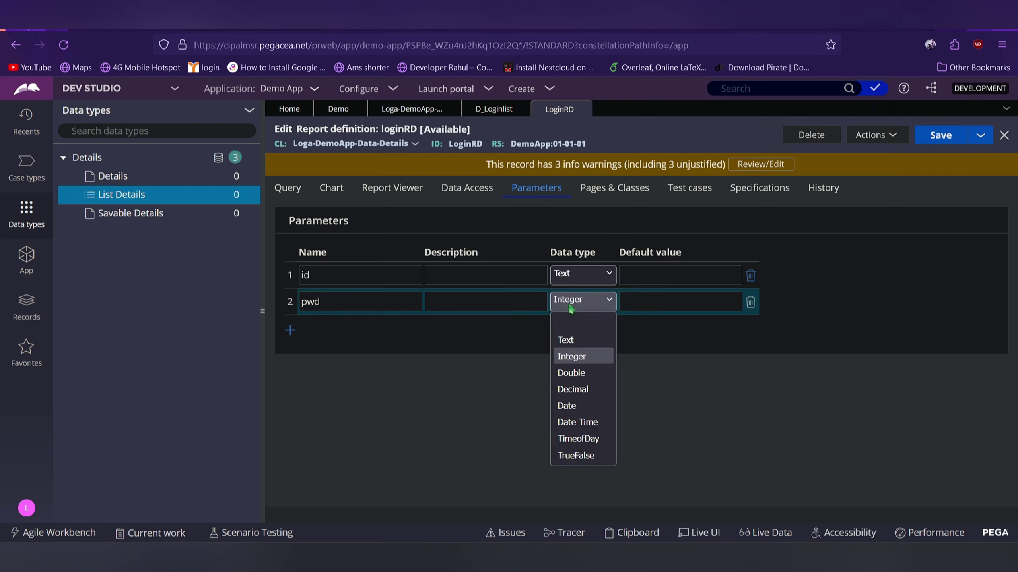
pyautogui.click(567, 340)
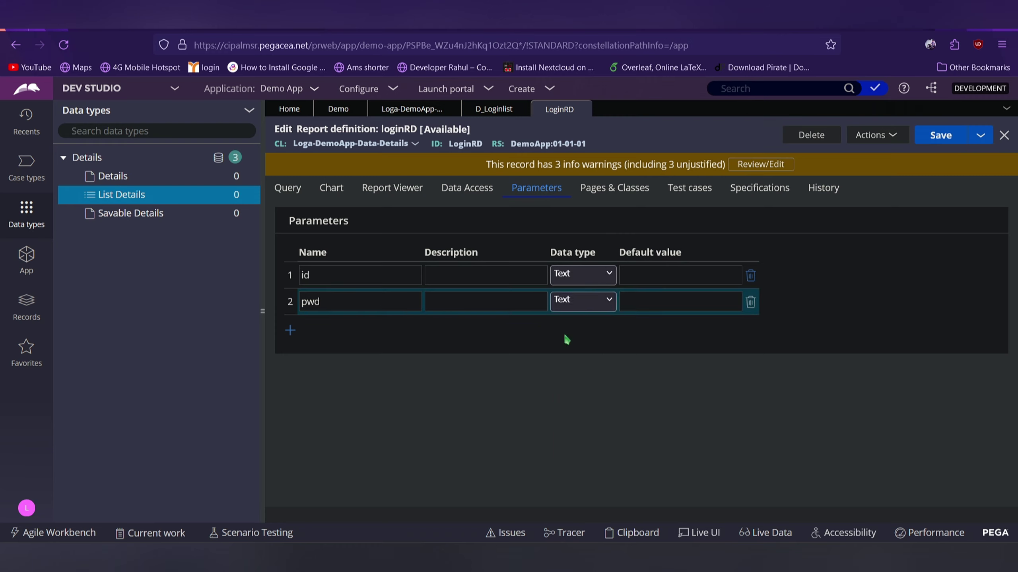
pyautogui.click(295, 191)
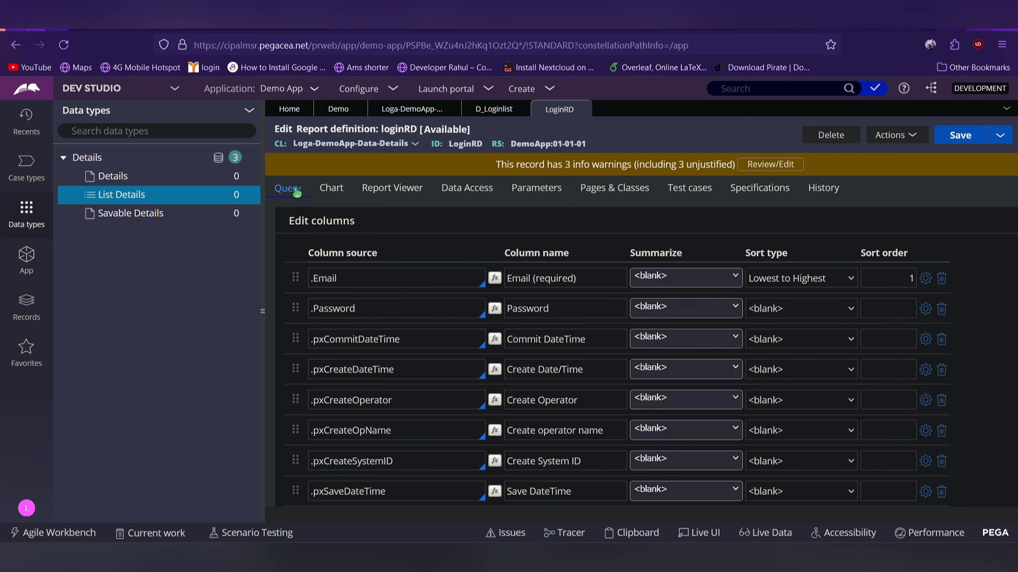
pyautogui.scroll(-10, 763, 421)
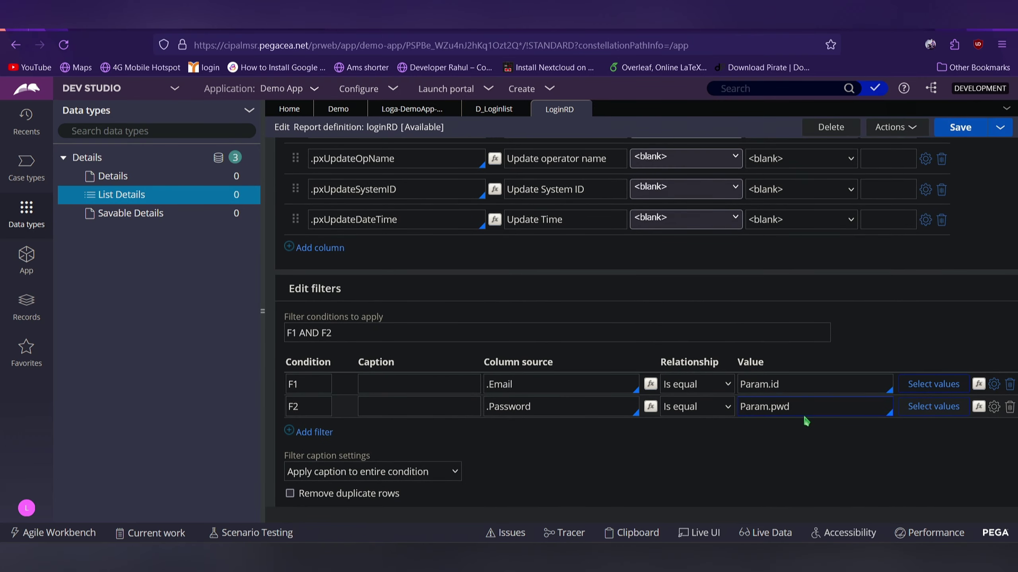
pyautogui.click(805, 416)
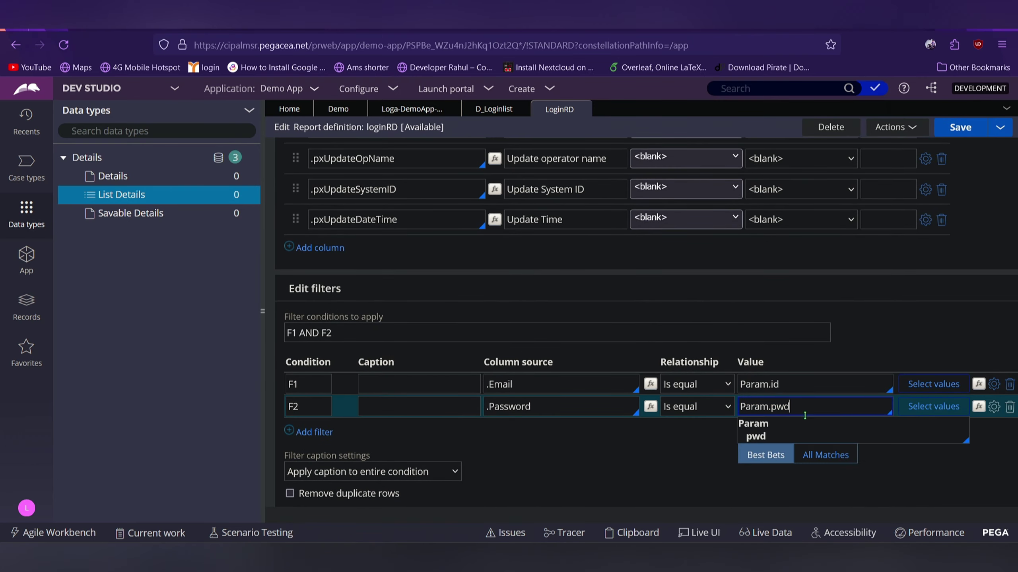
pyautogui.press('Escape')
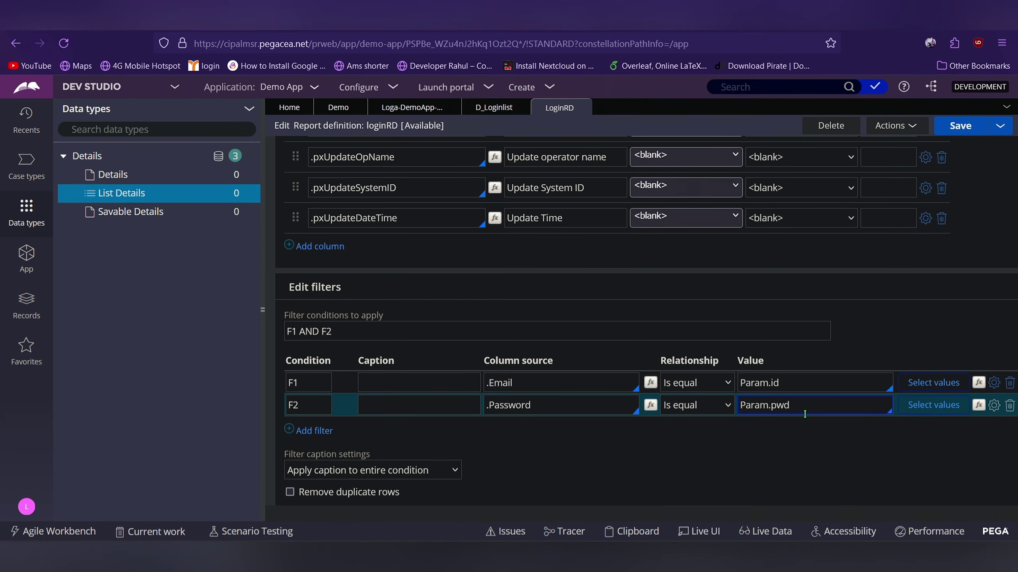
# Save loginRD and review the 1 severe/moderate and 3 info warnings
pyautogui.click(962, 126)
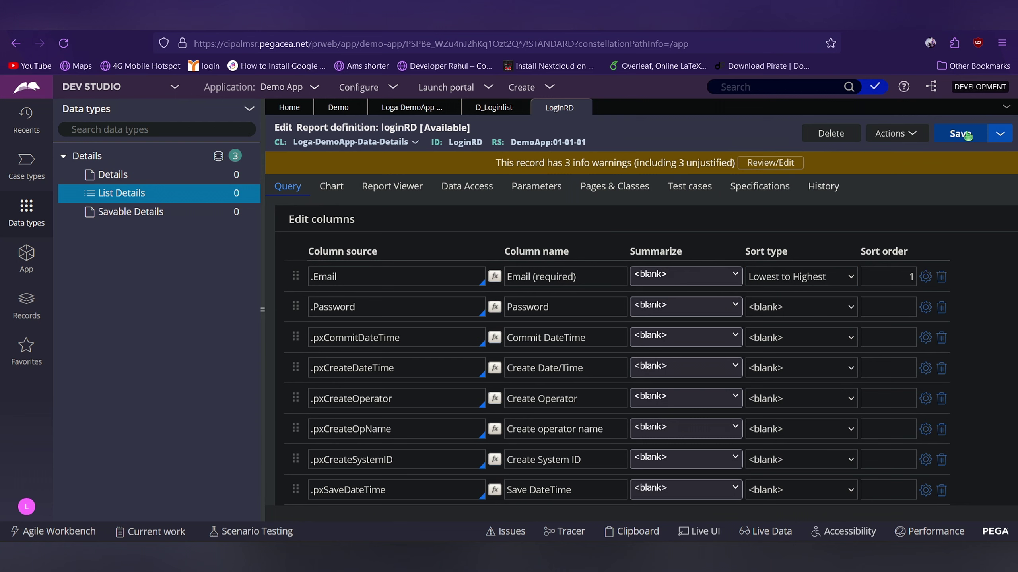
pyautogui.click(968, 136)
pyautogui.scroll(-1, 809, 236)
pyautogui.scroll(-10, 809, 237)
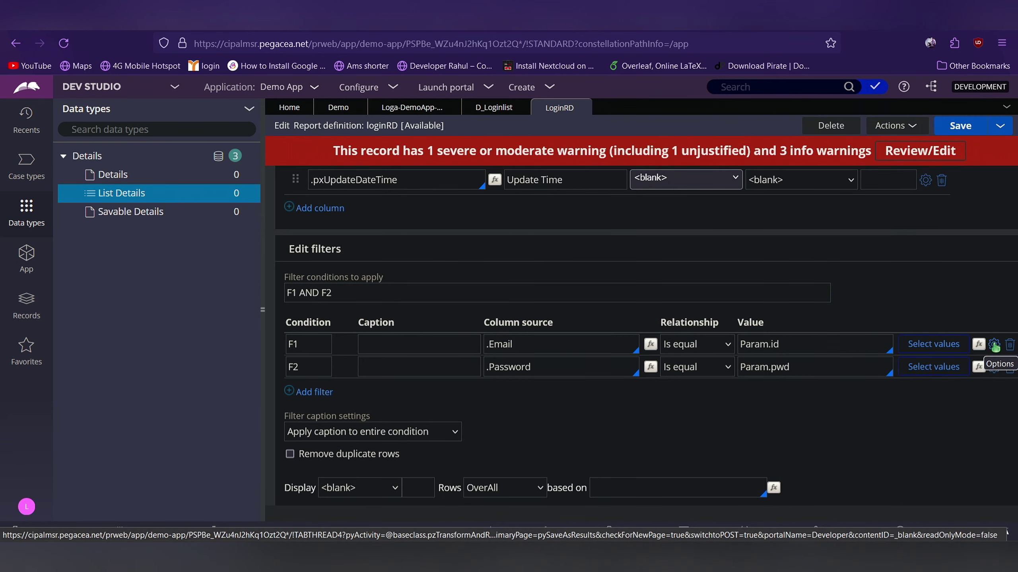
# Enable 'Use null if empty' on the F1 Email and F2 Password filters, then save loginRD
pyautogui.click(995, 345)
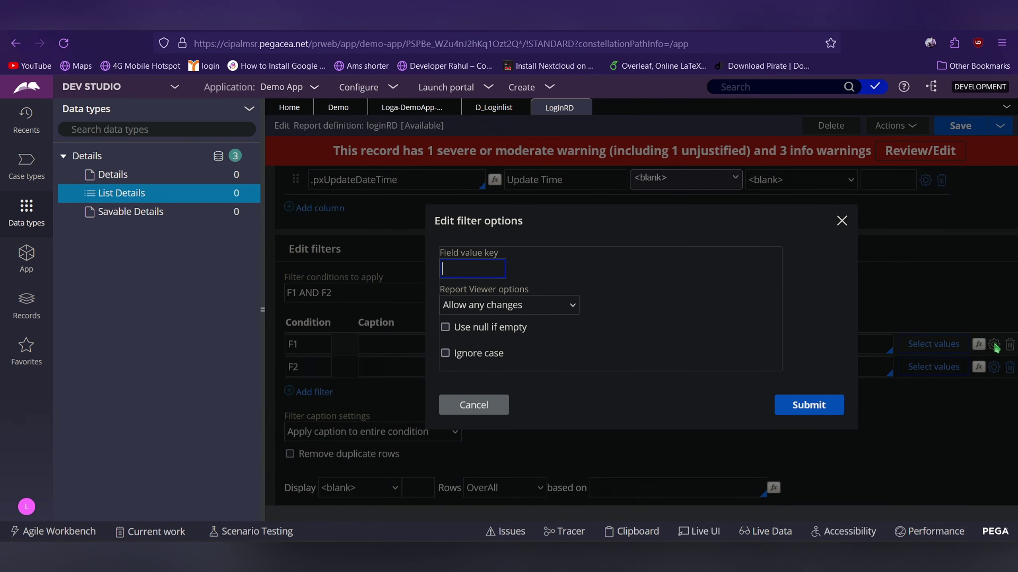
pyautogui.click(490, 328)
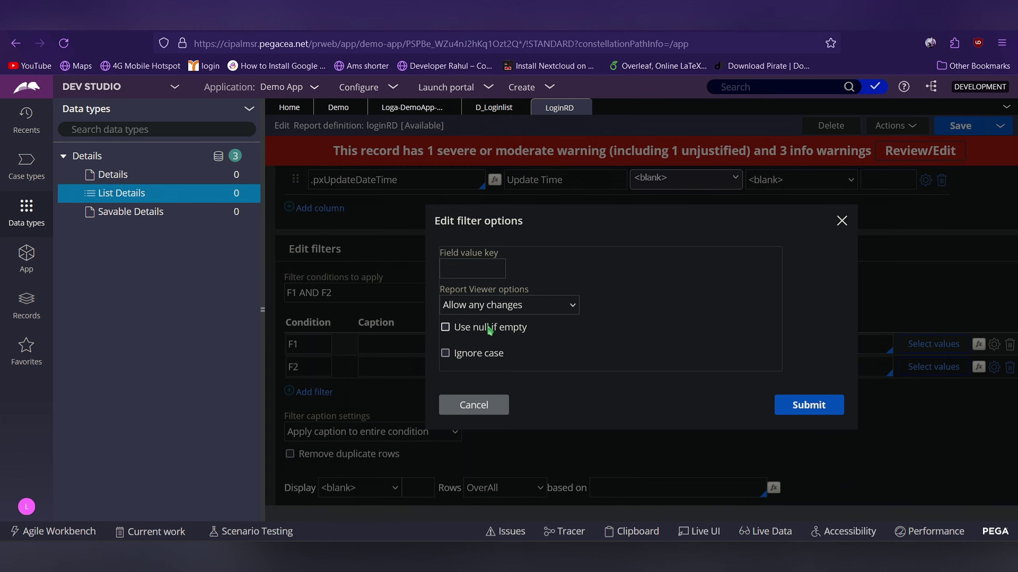
pyautogui.click(798, 404)
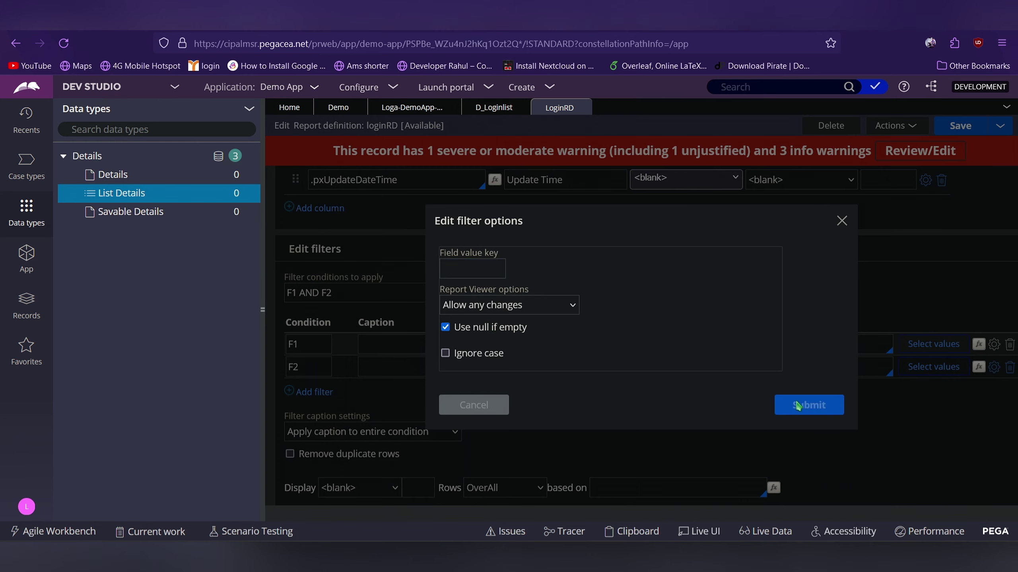
pyautogui.click(996, 371)
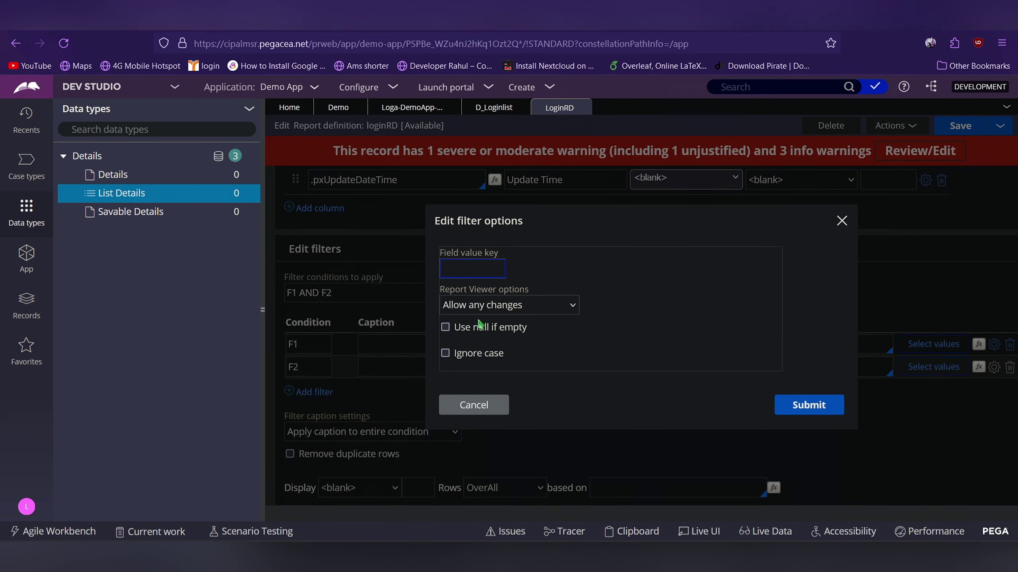
pyautogui.click(473, 328)
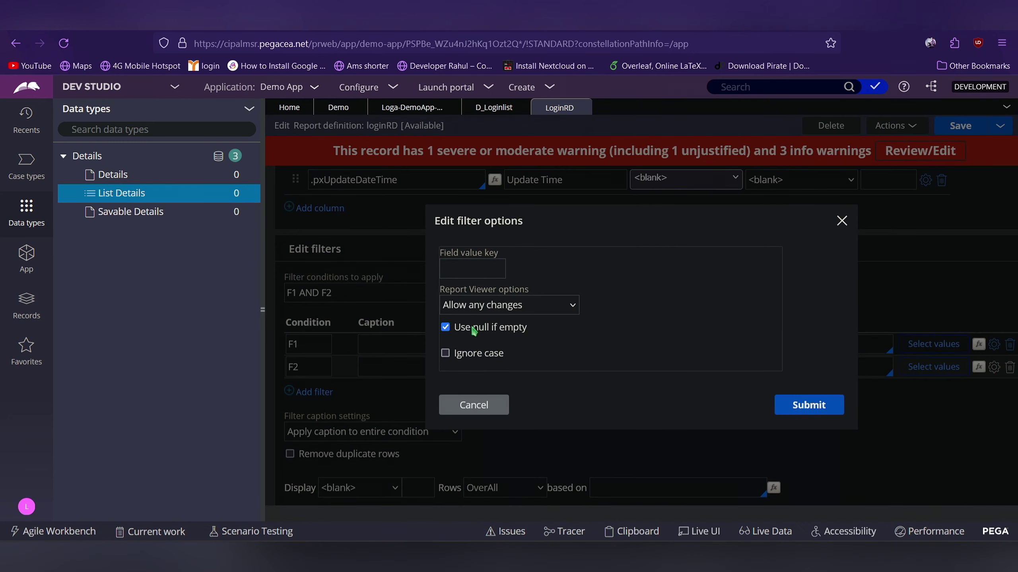
pyautogui.click(817, 417)
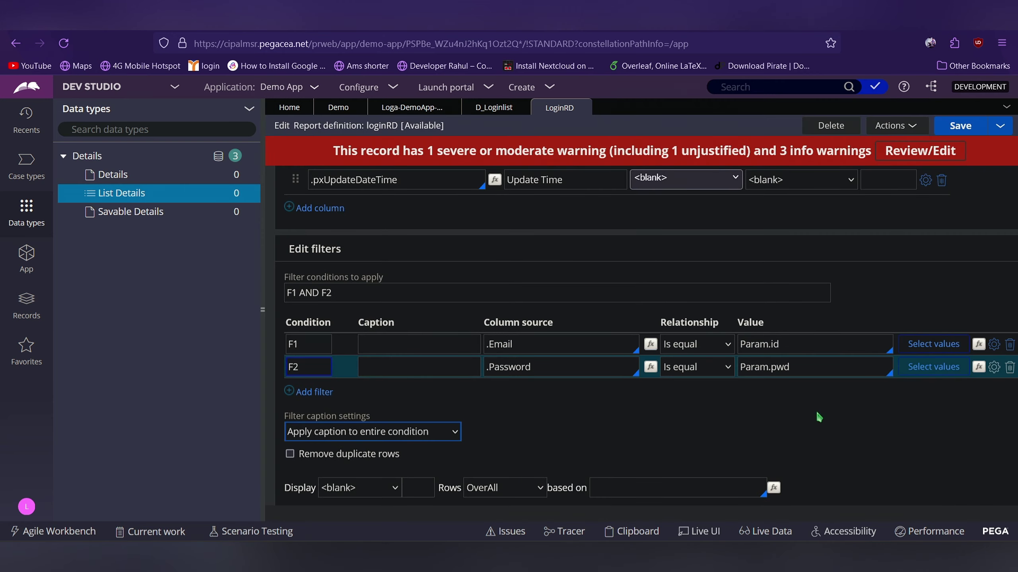
pyautogui.scroll(10, 818, 417)
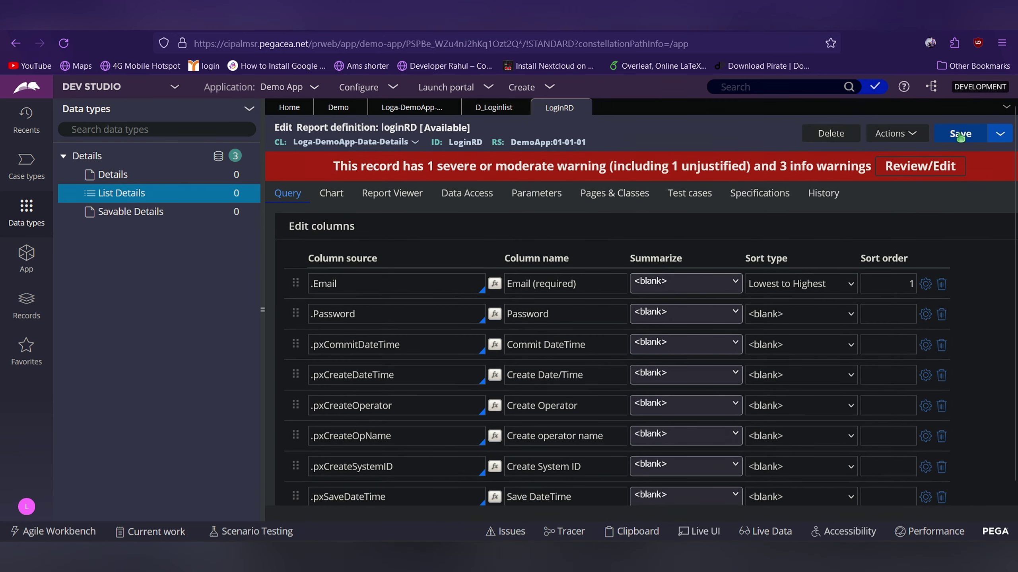
pyautogui.click(961, 135)
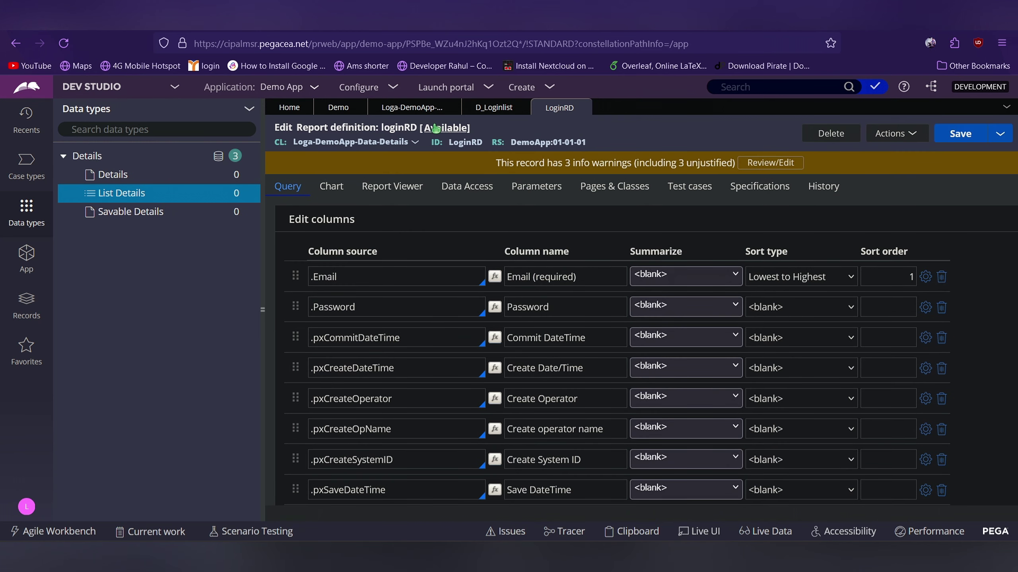
# On D_Loginlist, replace the DataTableEditorReport source name with LoginRD
pyautogui.click(500, 116)
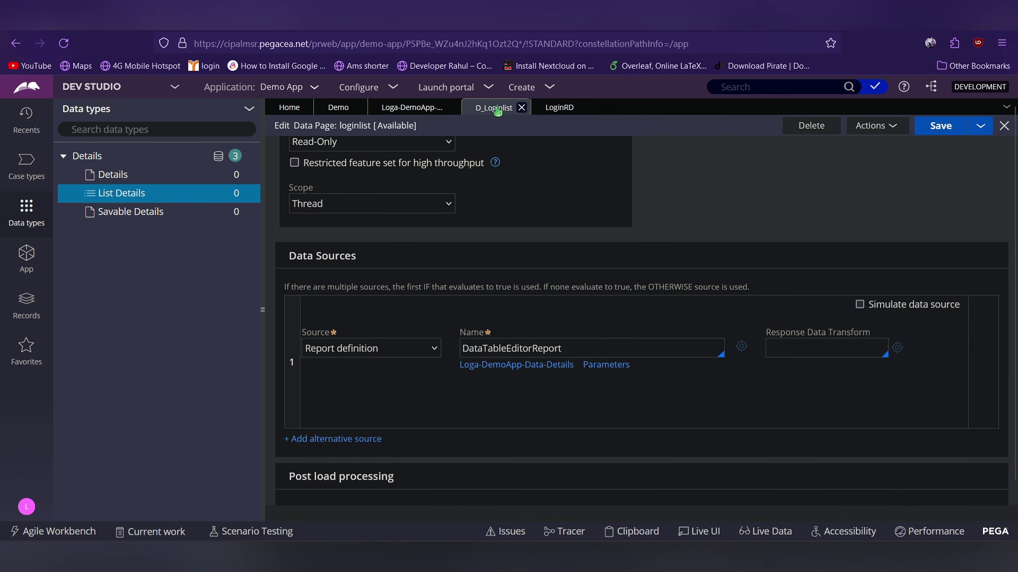
pyautogui.moveTo(569, 348); pyautogui.dragTo(446, 350)
pyautogui.press('BackSpace')
pyautogui.write('lo')
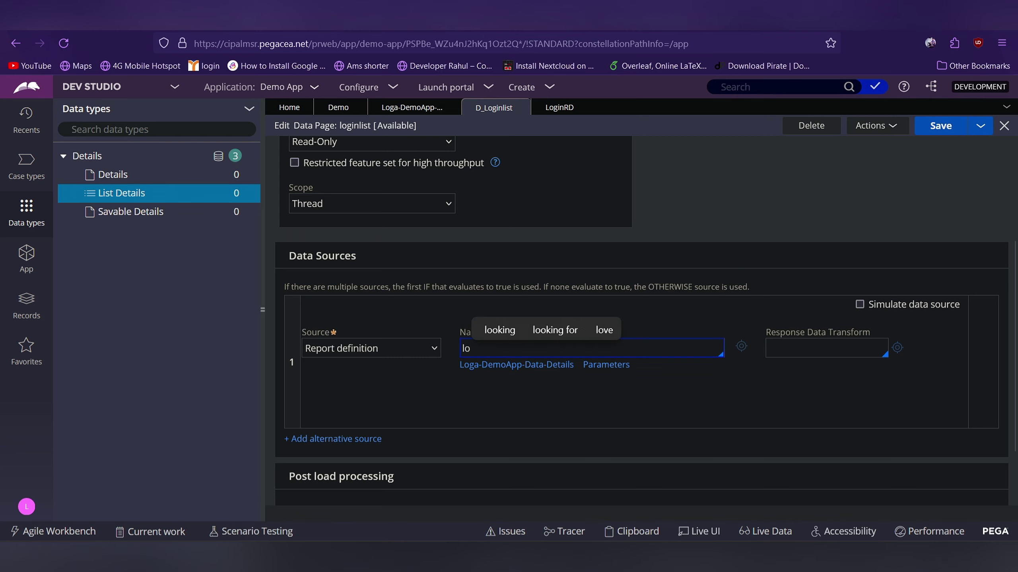
pyautogui.write('gi')
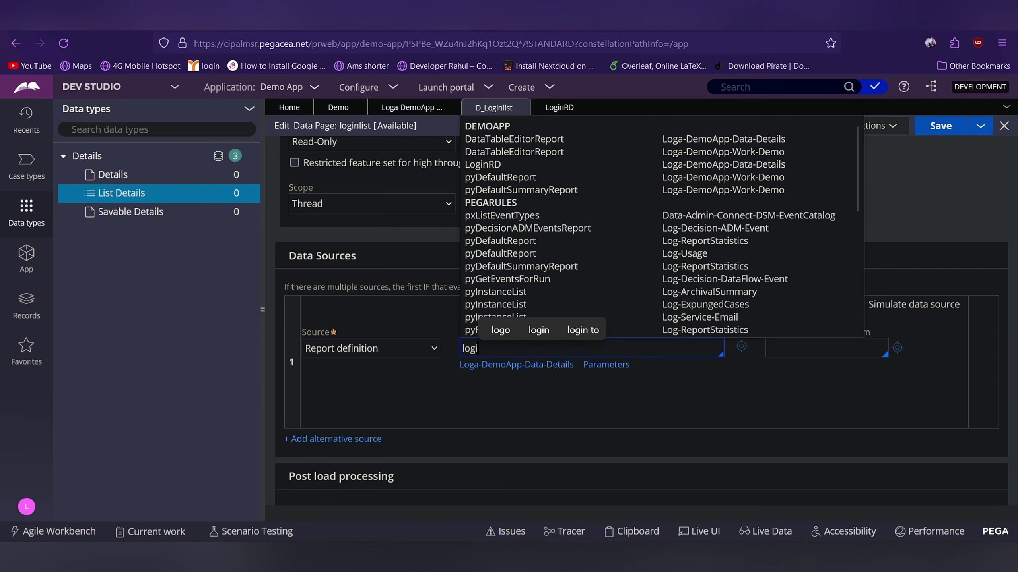
pyautogui.press('Down')
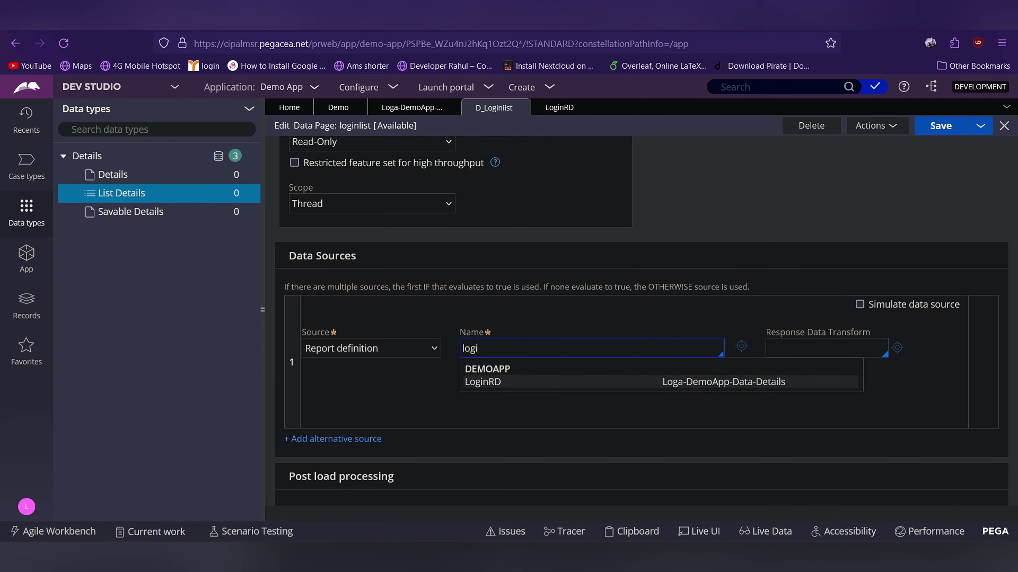
pyautogui.press('Return')
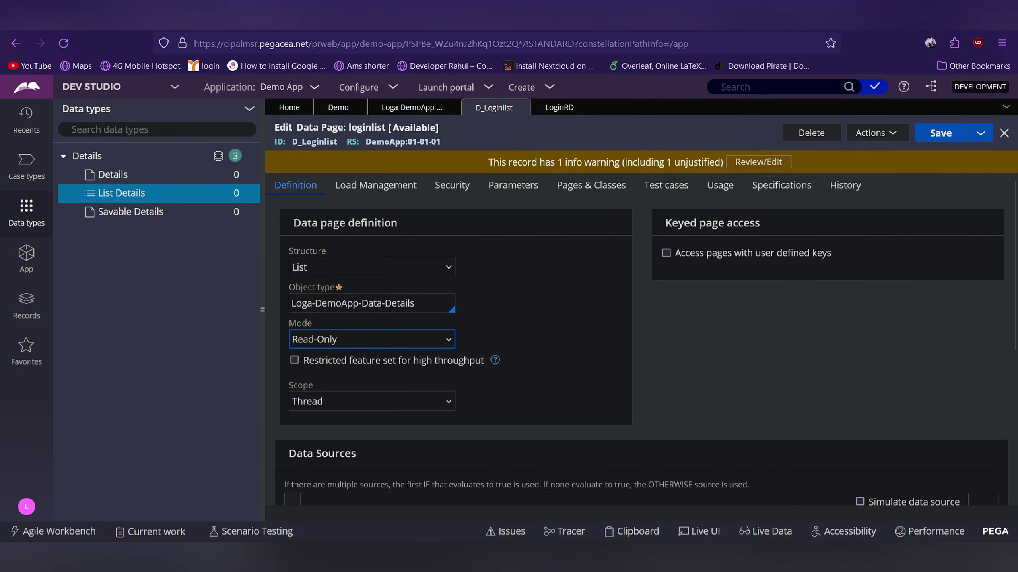
# Add parameters id and pwd to the D_Loginlist data page
pyautogui.click(504, 197)
pyautogui.click(336, 305)
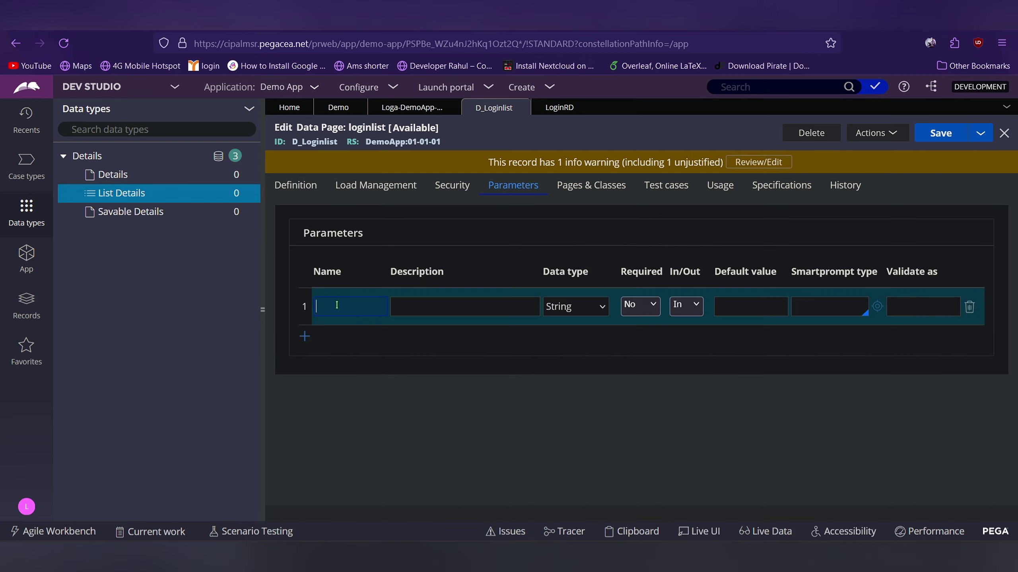
pyautogui.write('id')
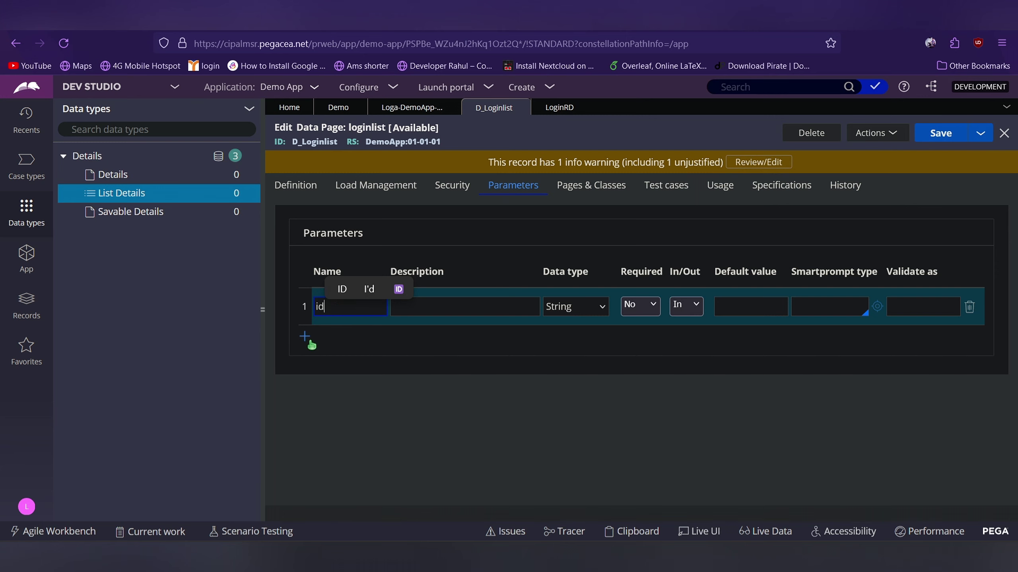
pyautogui.click(297, 196)
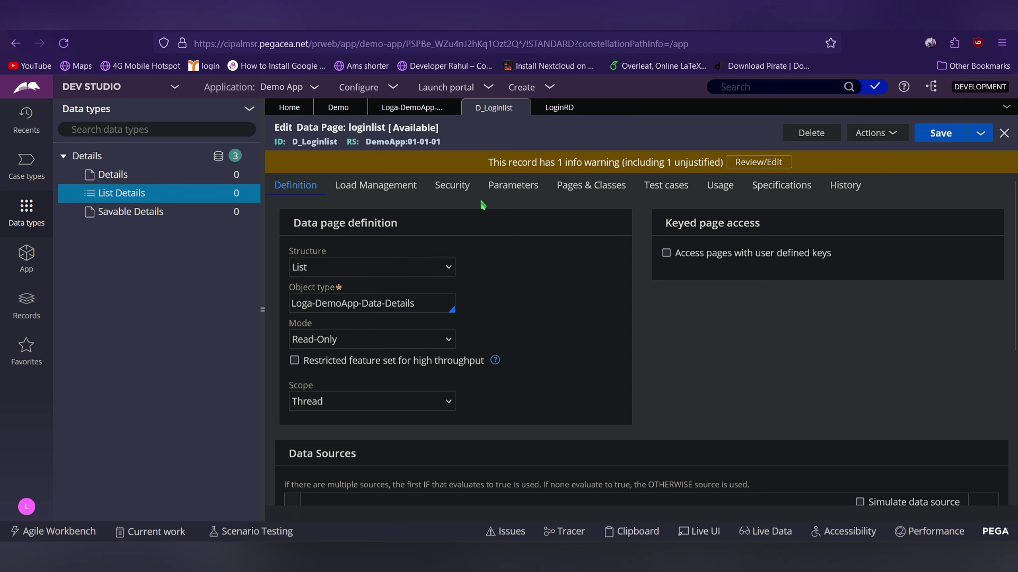
pyautogui.click(520, 196)
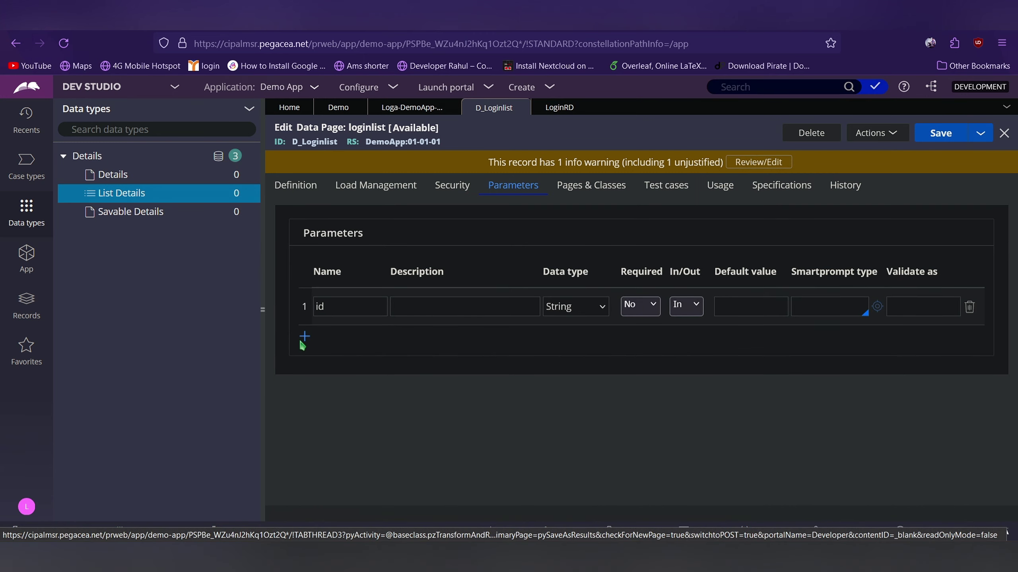
pyautogui.click(304, 336)
pyautogui.write('p')
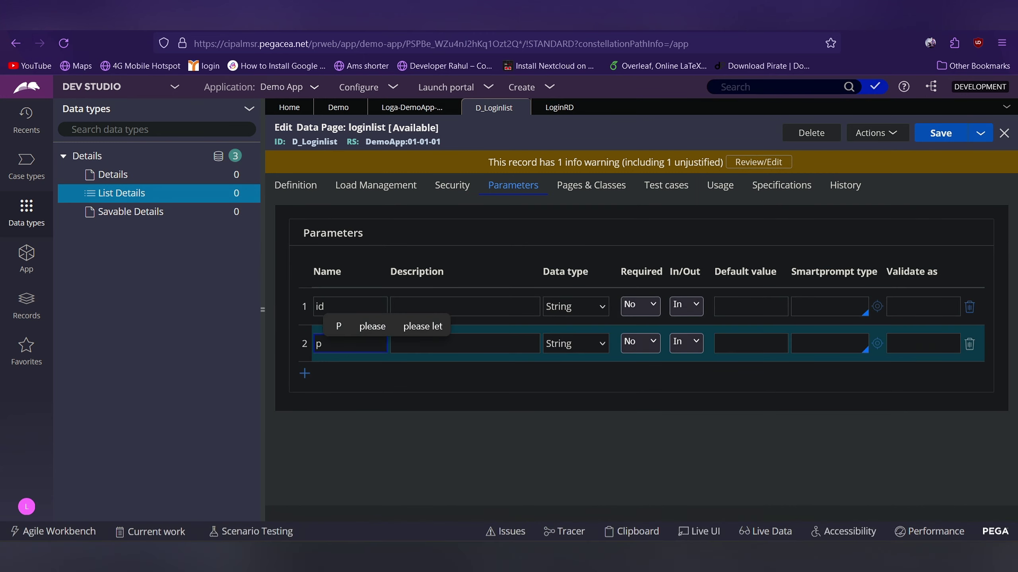
pyautogui.write('wd')
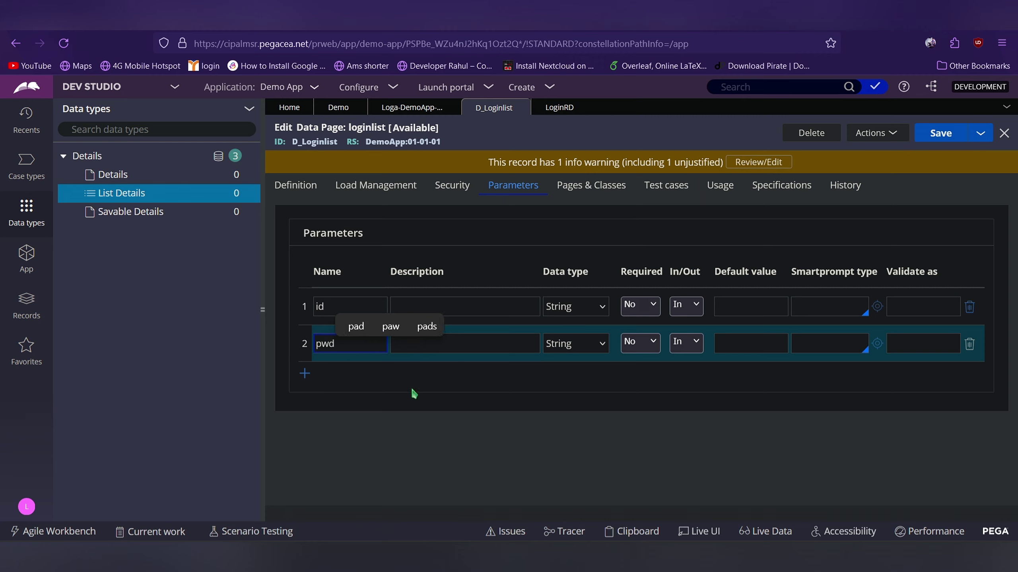
pyautogui.click(501, 467)
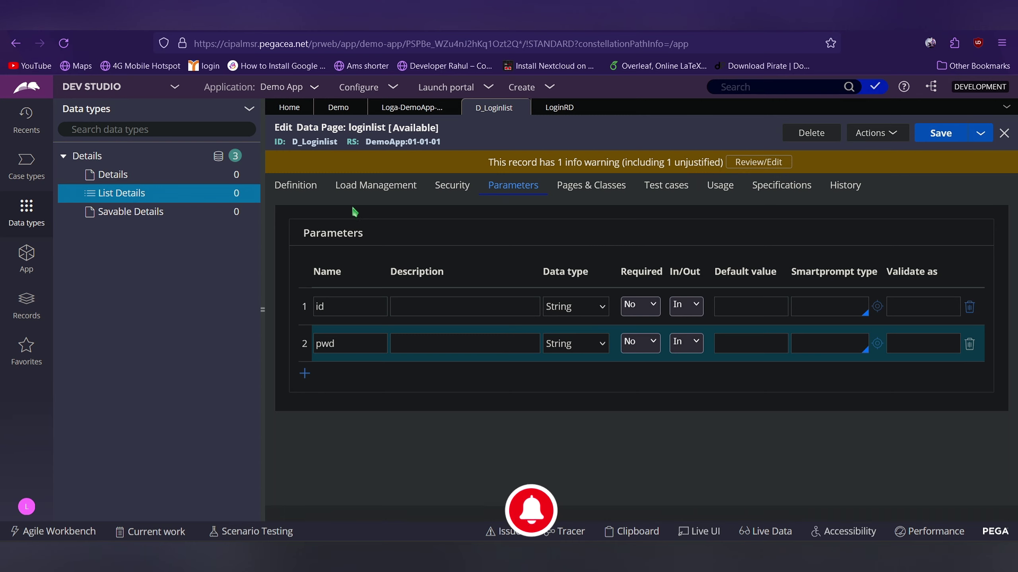
pyautogui.click(295, 185)
pyautogui.scroll(-6, 482, 385)
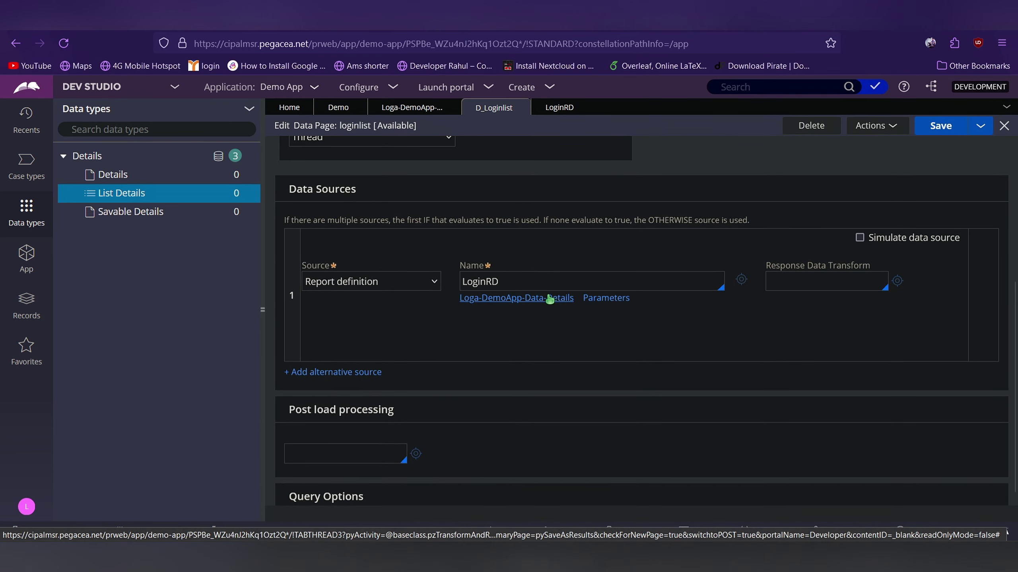
# Tick 'Pass current parameter page' for LoginRD instead of entering id and pwd values, and submit
pyautogui.scroll(6, 604, 302)
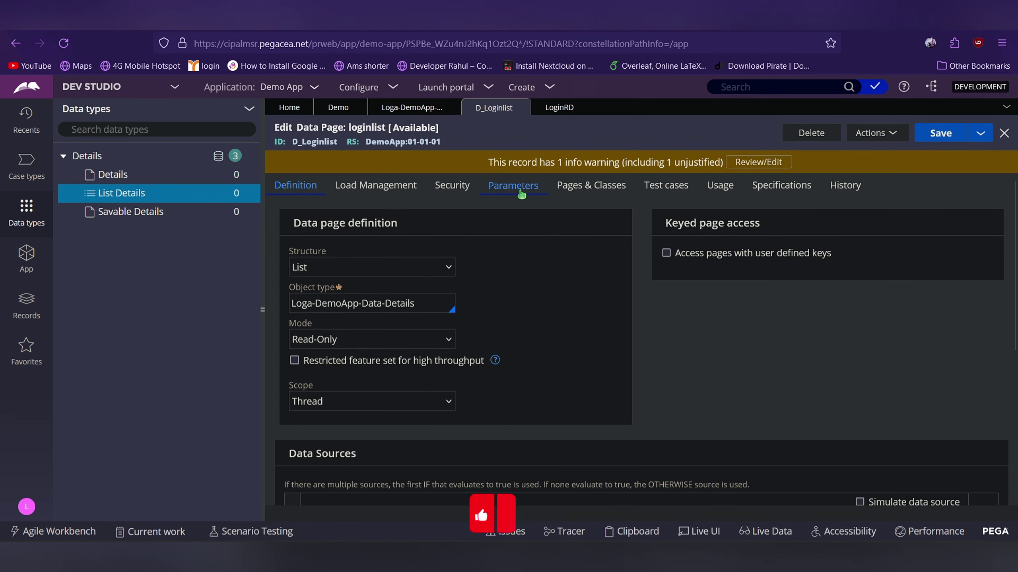
pyautogui.scroll(-5, 406, 388)
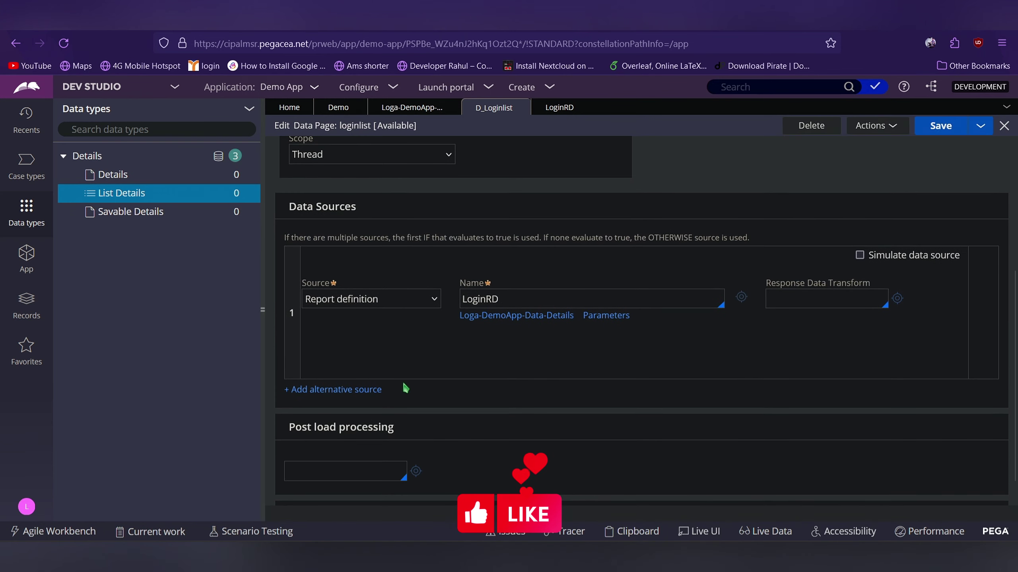
pyautogui.click(617, 321)
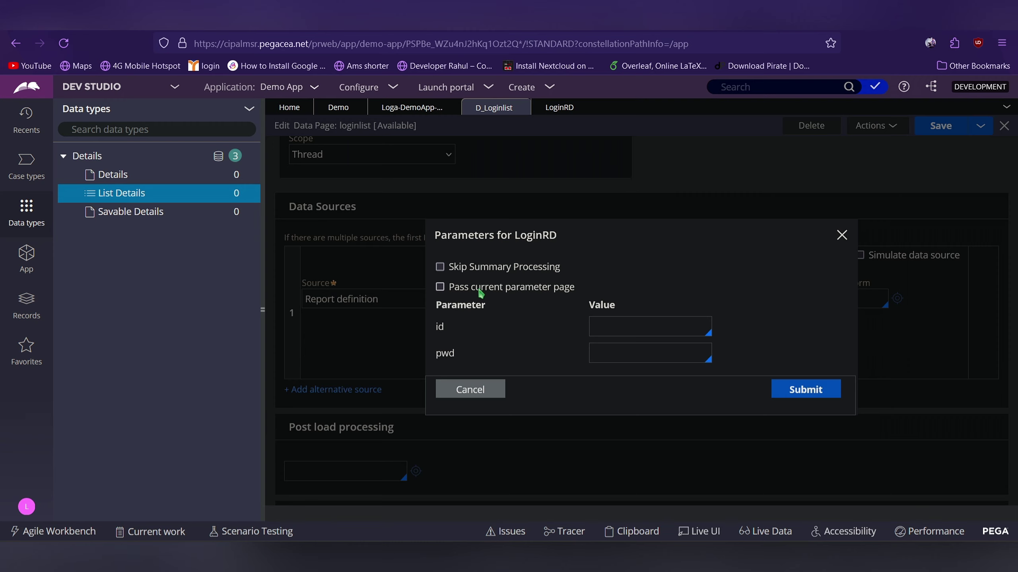
pyautogui.click(479, 288)
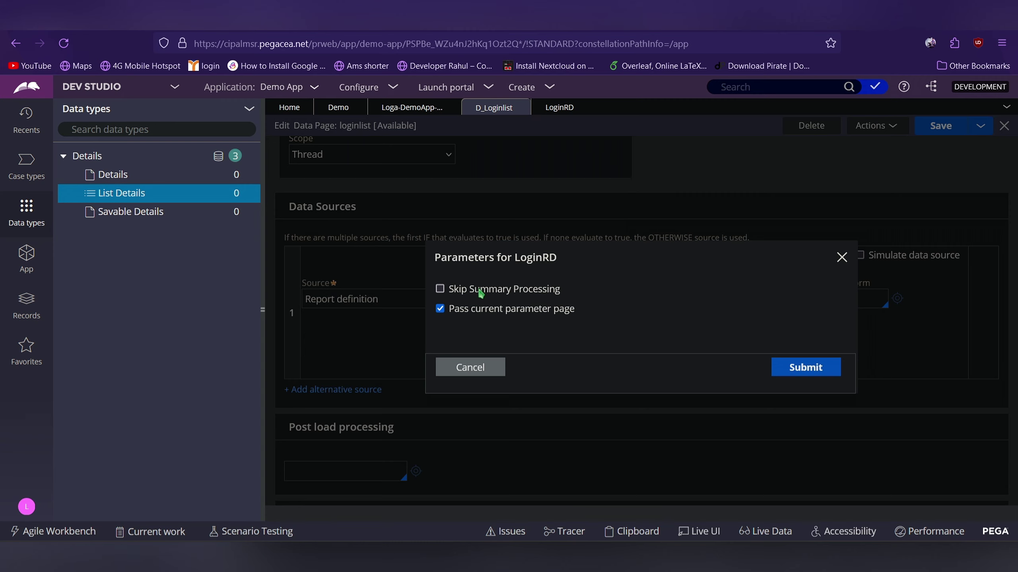
pyautogui.click(474, 309)
pyautogui.click(599, 327)
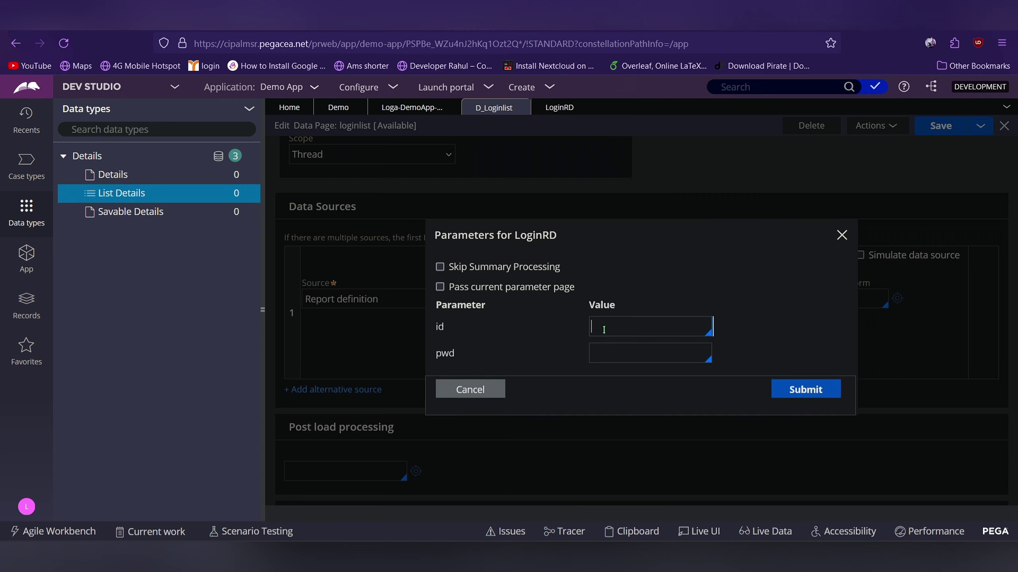
pyautogui.write('.')
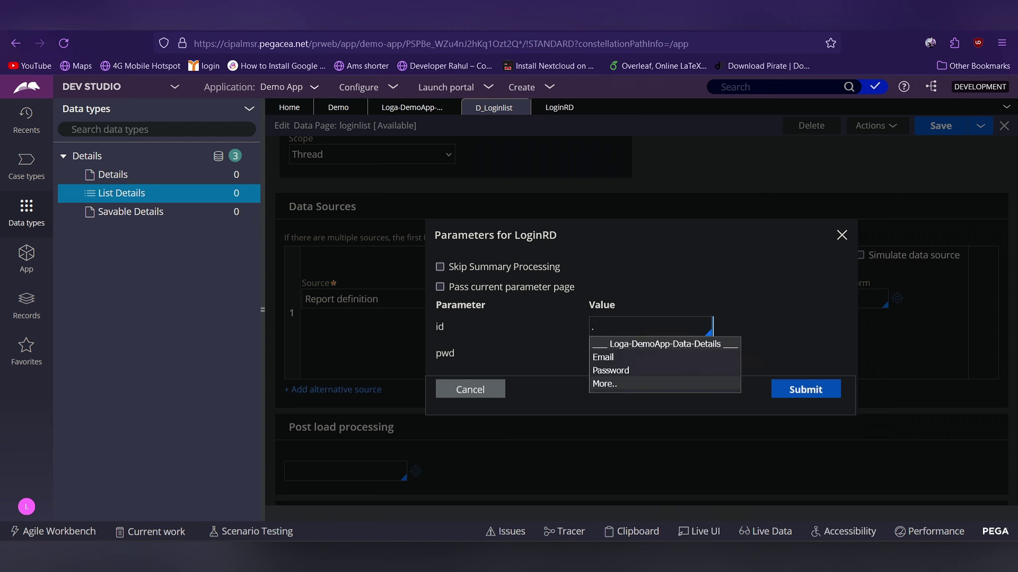
pyautogui.press('BackSpace')
pyautogui.write('pa')
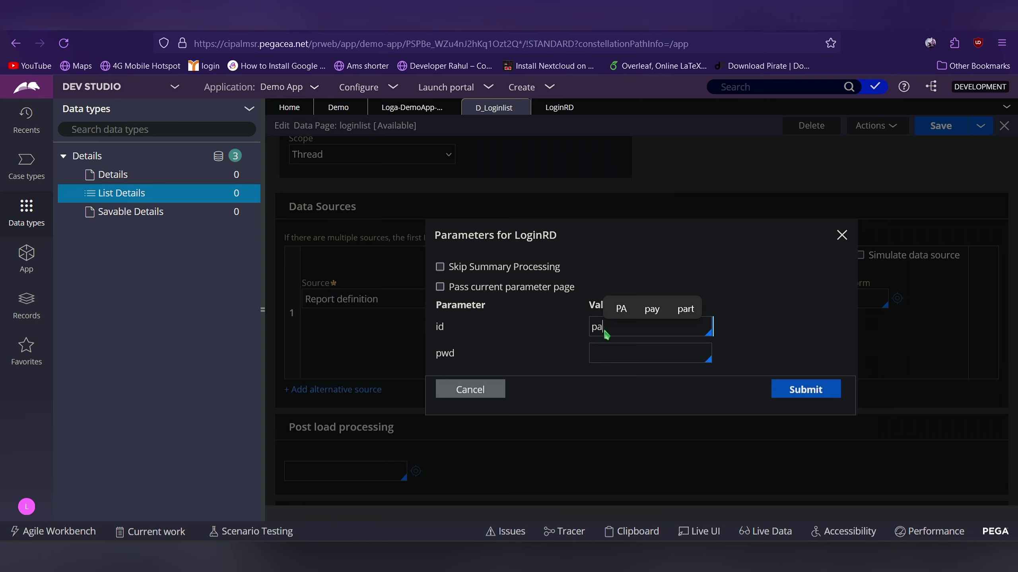
pyautogui.press('BackSpace')
pyautogui.press('BackSpace')
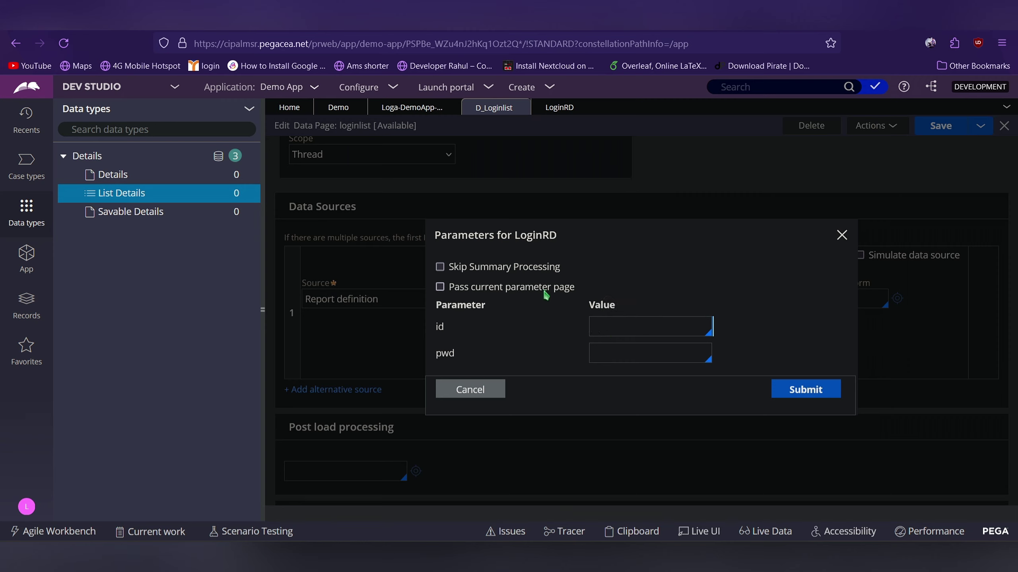
pyautogui.click(539, 290)
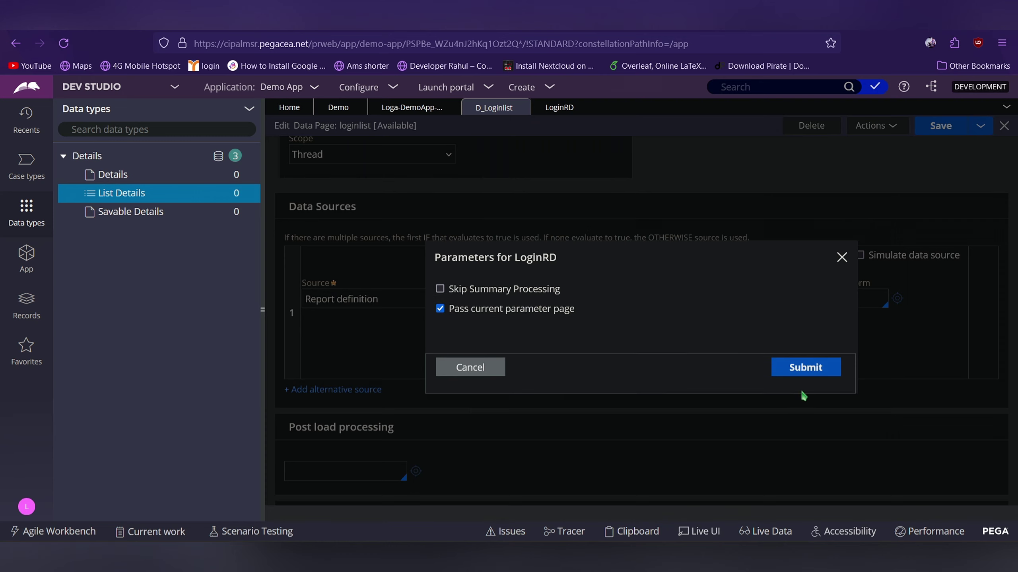
pyautogui.click(814, 369)
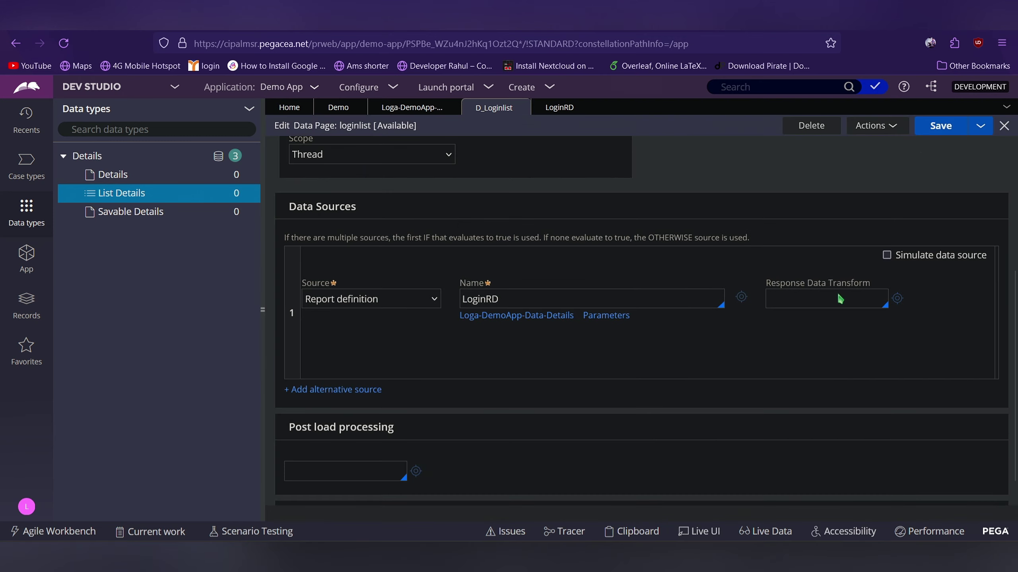
# Save the loginlist data page and open the Demo case type's Login_Flow process diagram
pyautogui.click(940, 134)
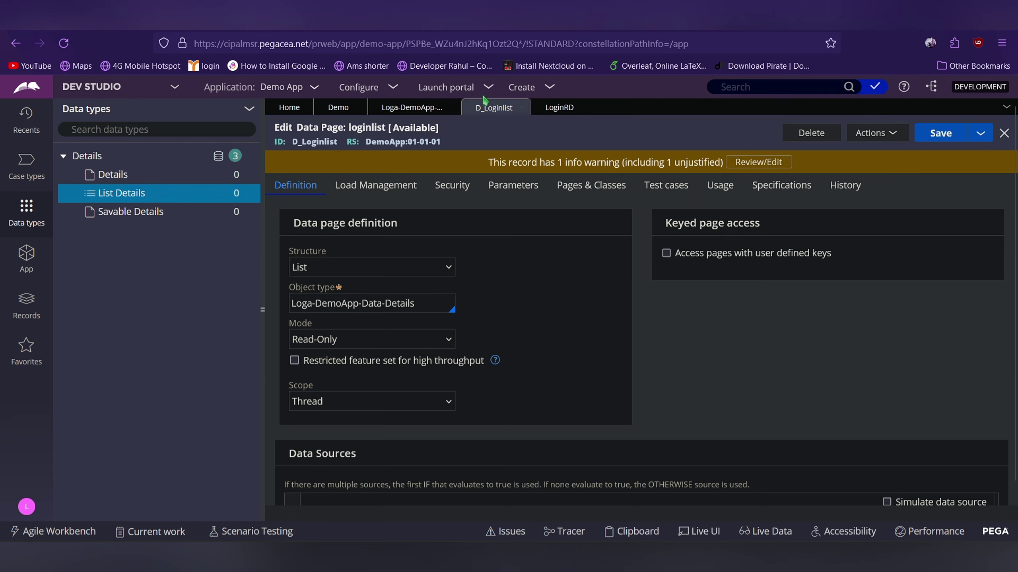
pyautogui.click(338, 108)
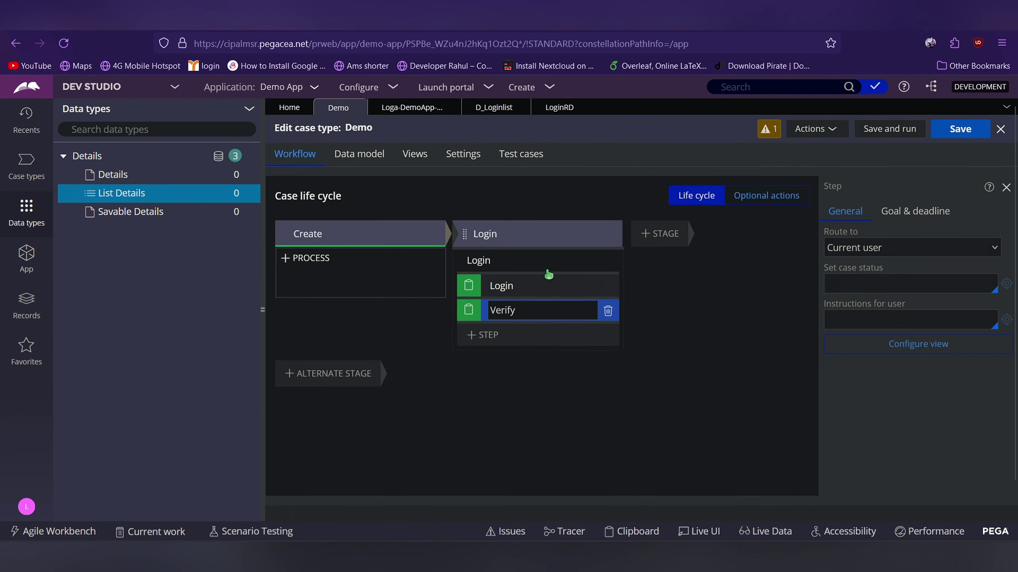
pyautogui.click(571, 260)
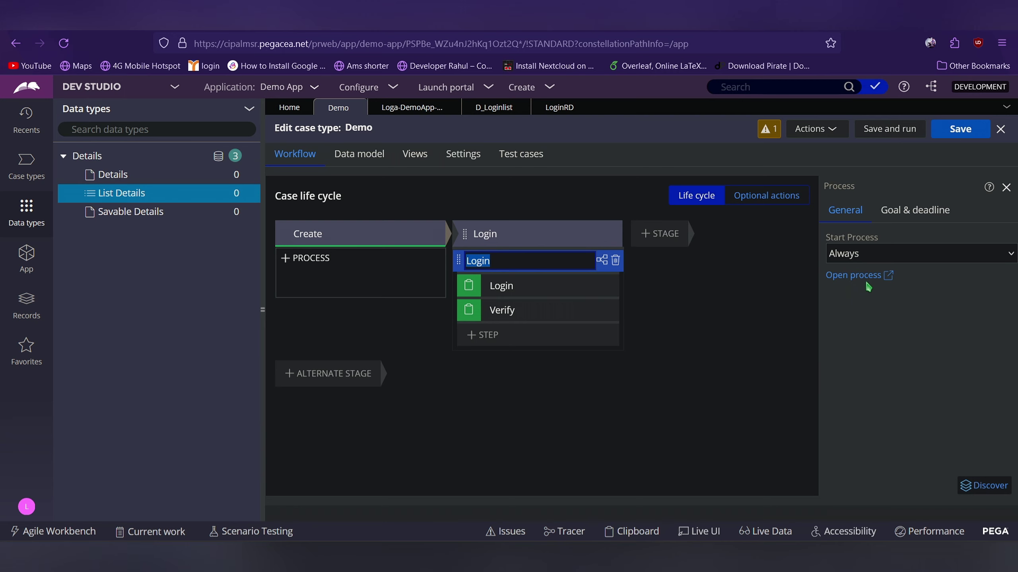
pyautogui.click(869, 276)
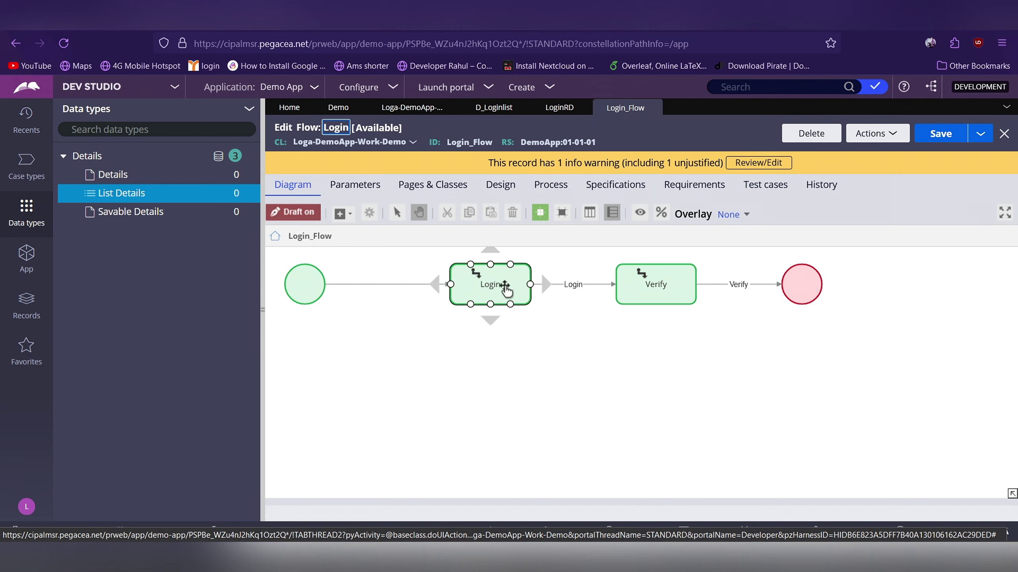
# Open the Login flow action behind the Login connector in the Login_Flow diagram
pyautogui.rightClick(574, 286)
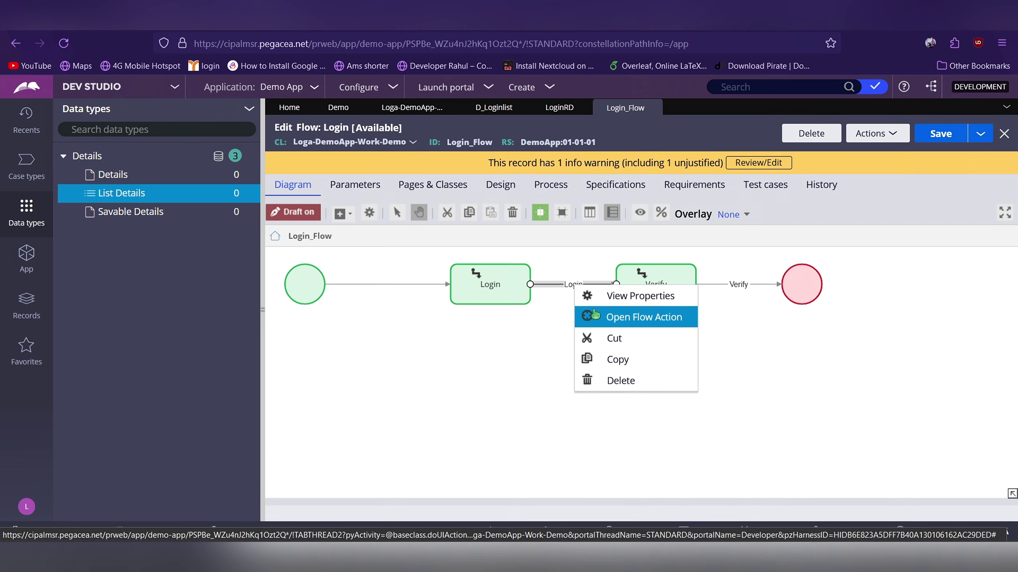
pyautogui.click(595, 316)
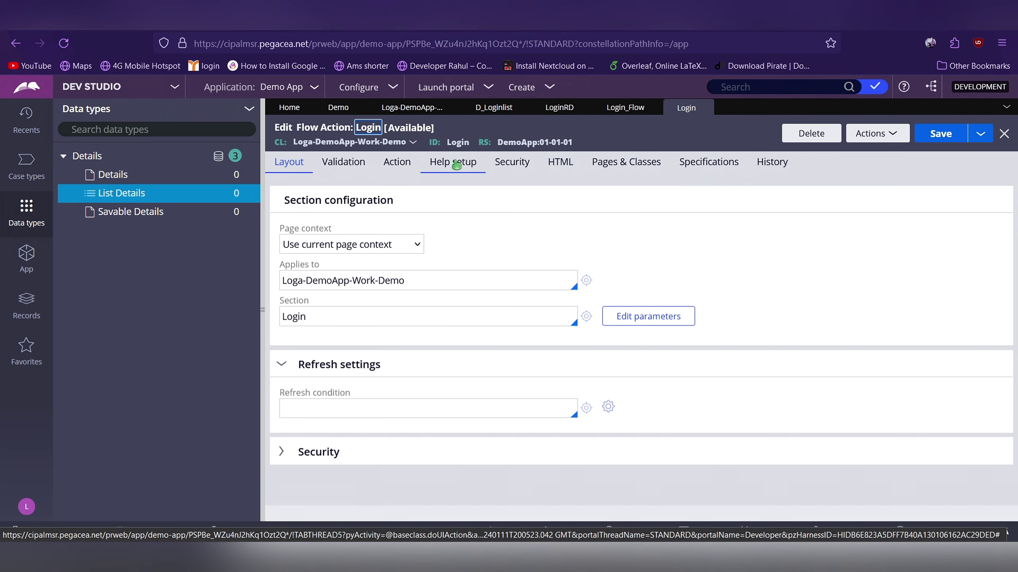
# Set the Login flow action's validation rule to 'login' and open its Create Validate form
pyautogui.click(365, 164)
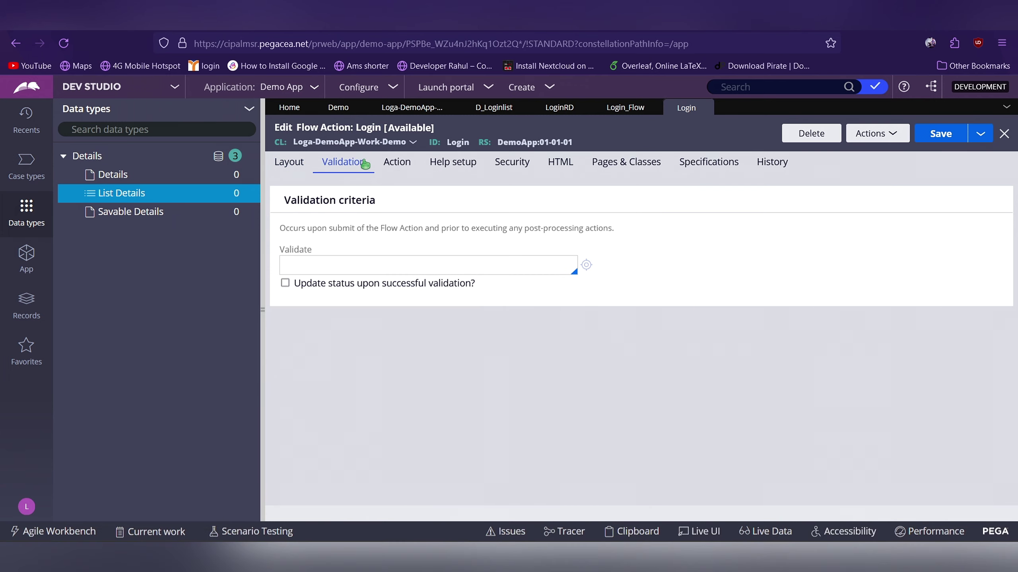
pyautogui.click(399, 256)
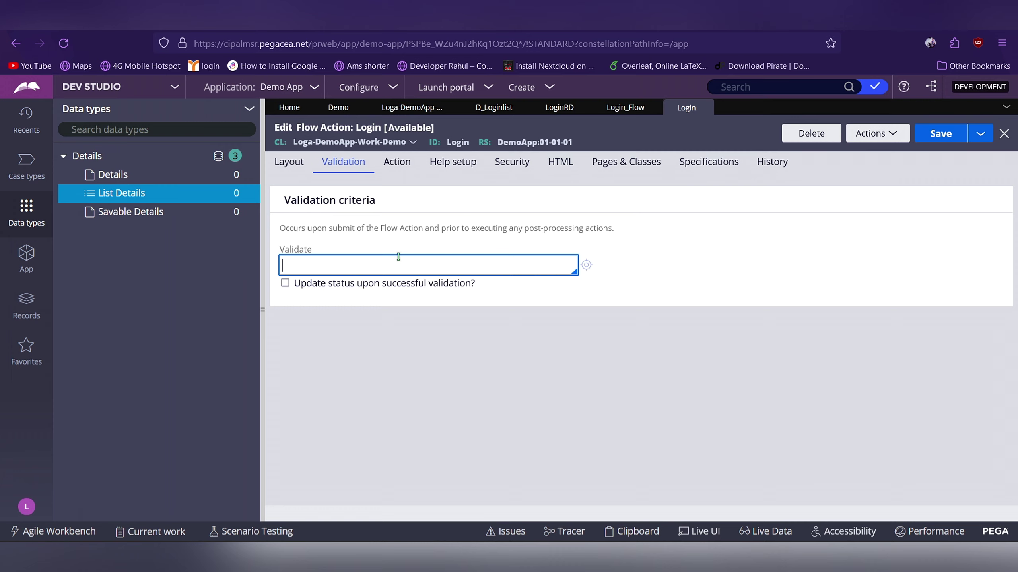
pyautogui.write('l')
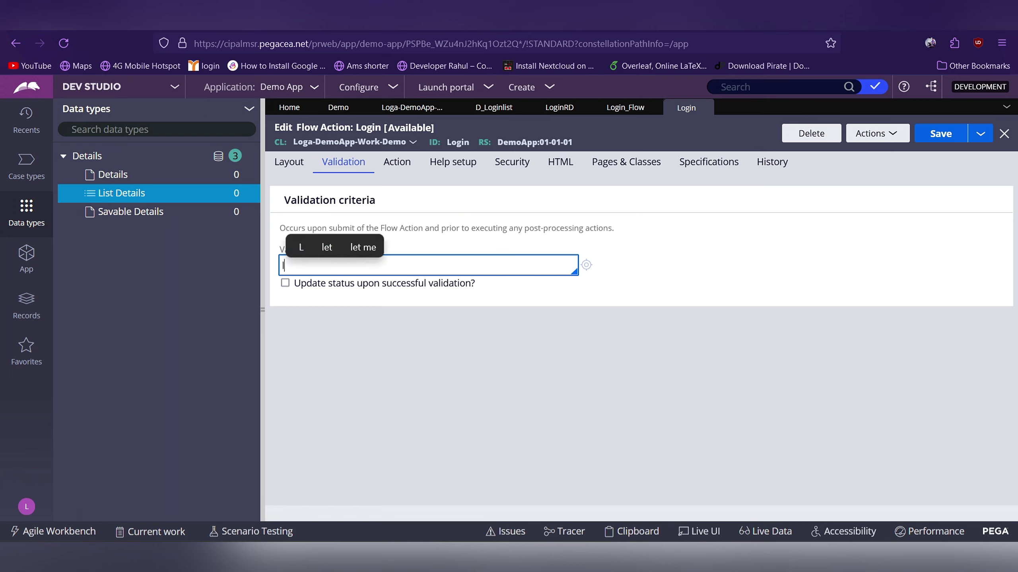
pyautogui.write('ogin')
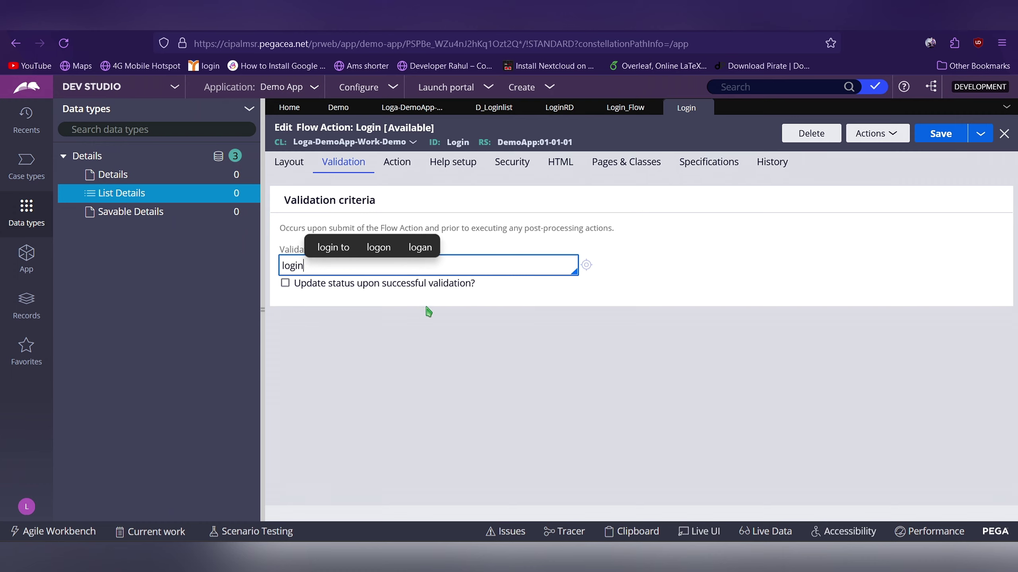
pyautogui.click(451, 343)
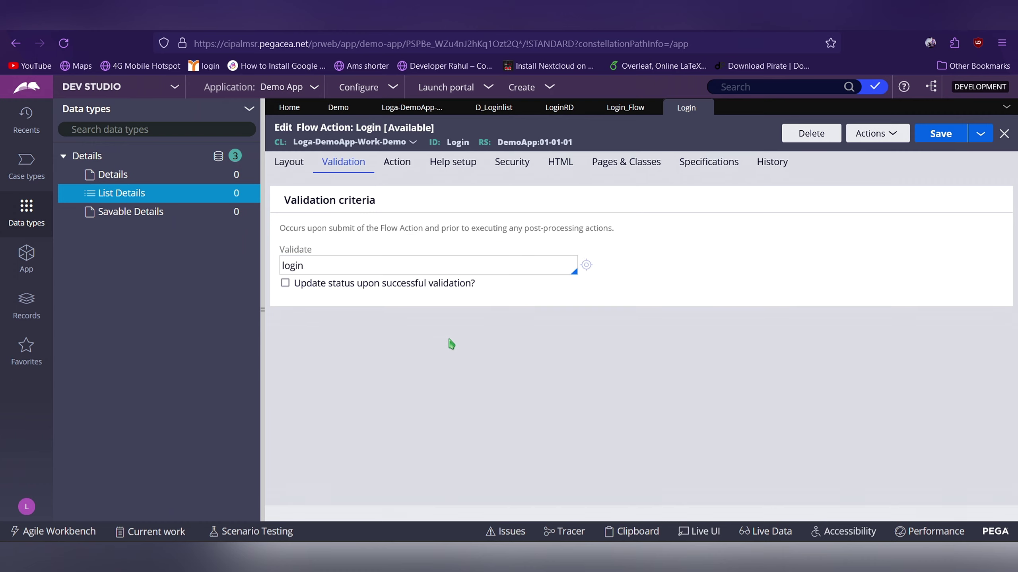
pyautogui.click(587, 266)
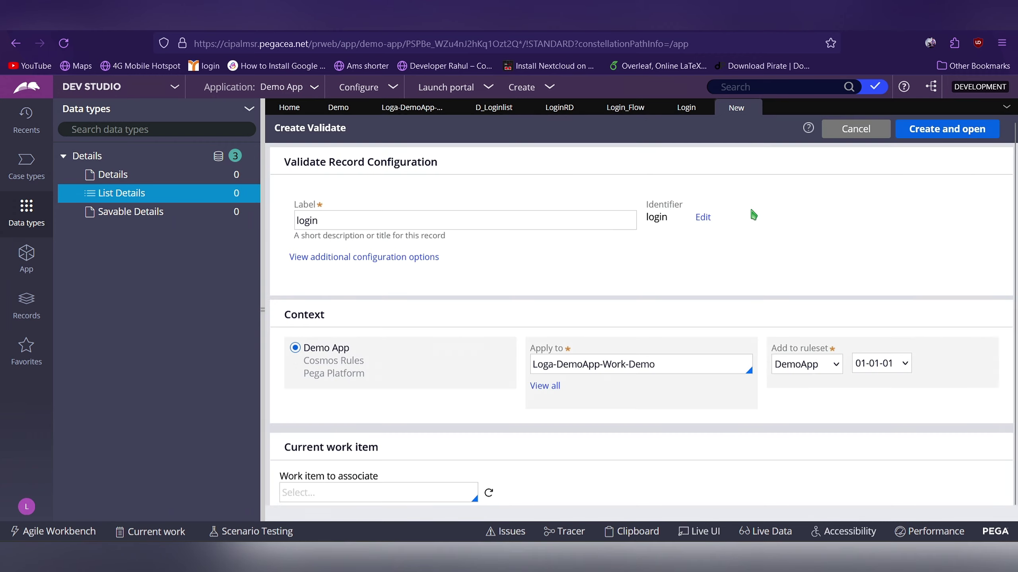
# Create the login validate rule, set .Email as the validated property, and add a condition
pyautogui.click(953, 137)
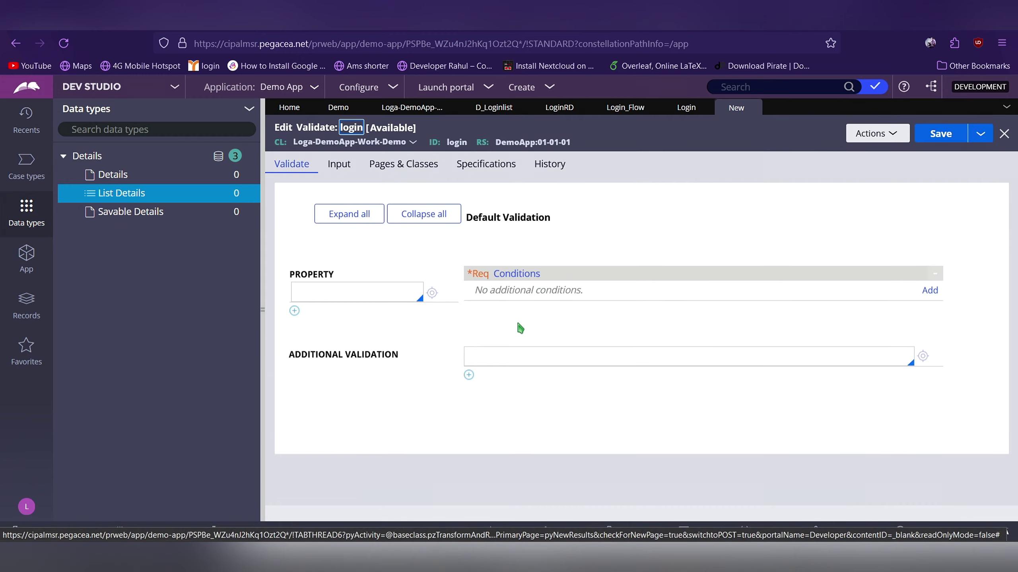
pyautogui.click(395, 299)
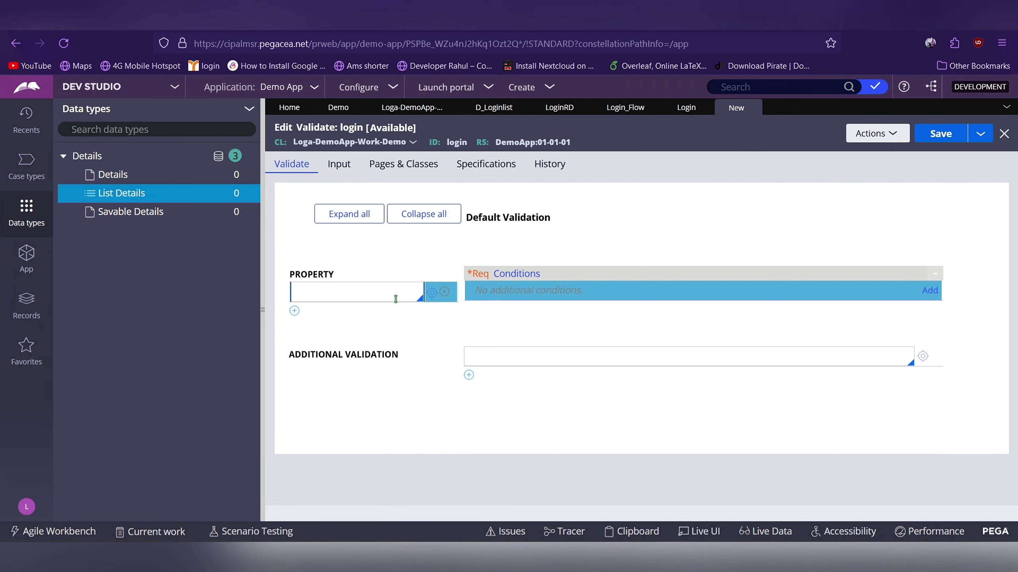
pyautogui.write('.')
pyautogui.press('Down')
pyautogui.press('Return')
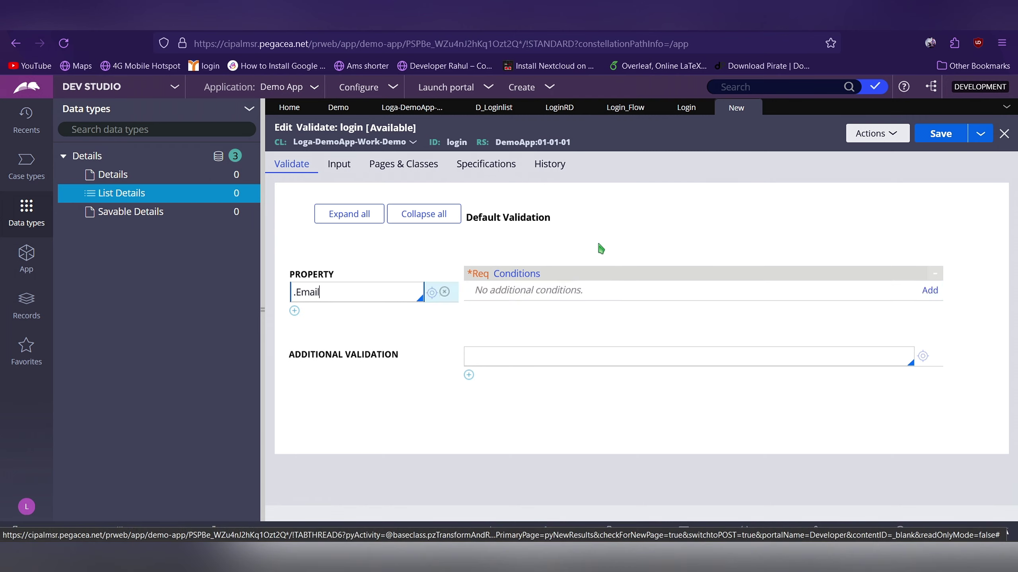
pyautogui.click(927, 291)
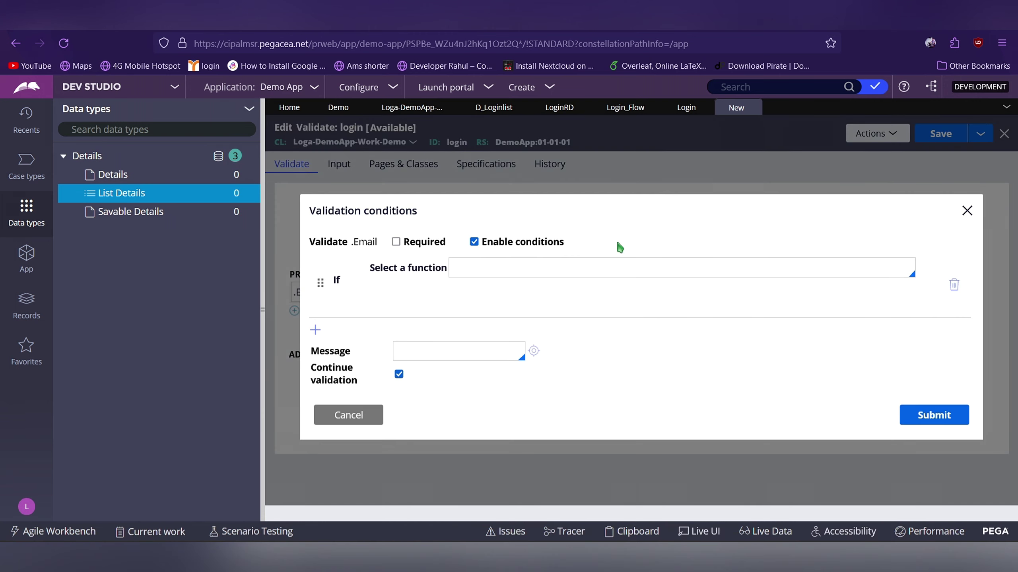
pyautogui.click(549, 268)
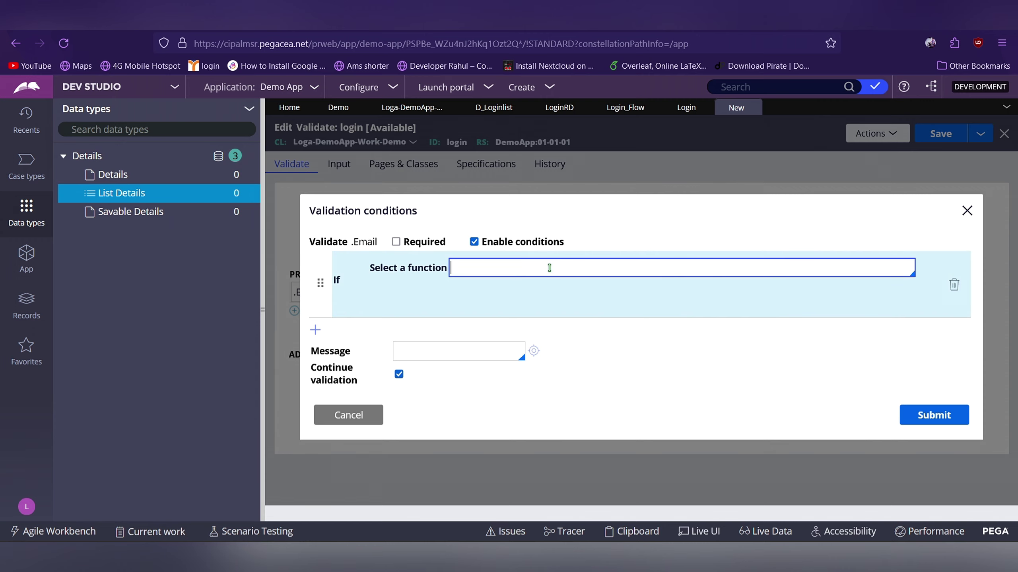
# Use the [expression evaluates to true] function with the message 'Wrong id & Pwd'
pyautogui.write('ex')
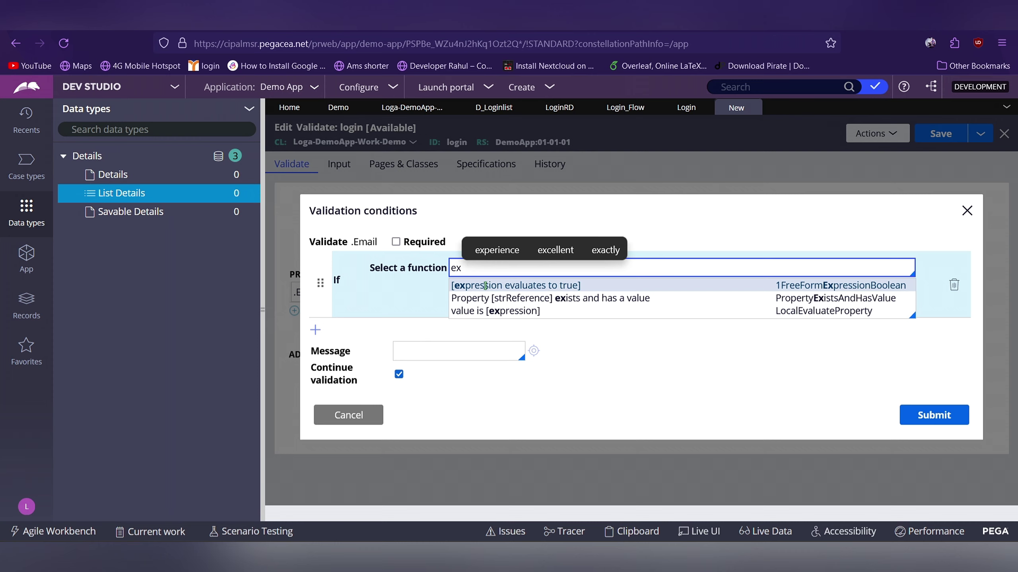
pyautogui.click(513, 286)
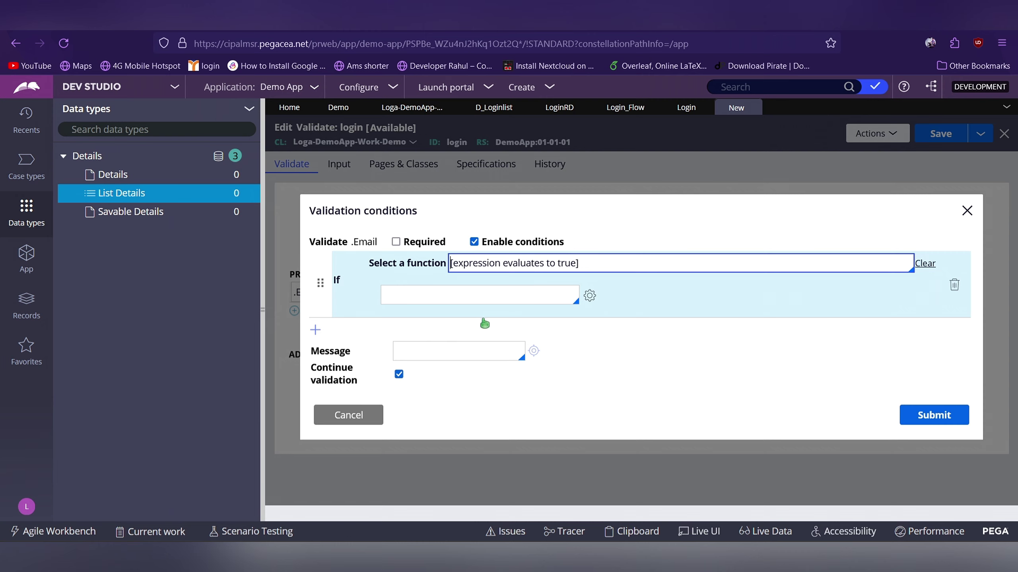
pyautogui.click(458, 345)
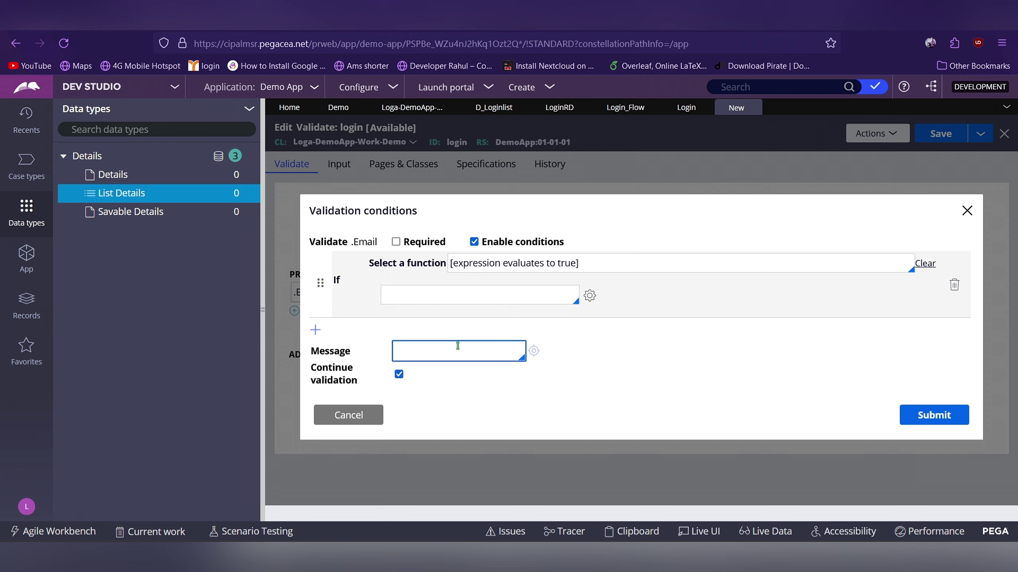
pyautogui.write('Wrong')
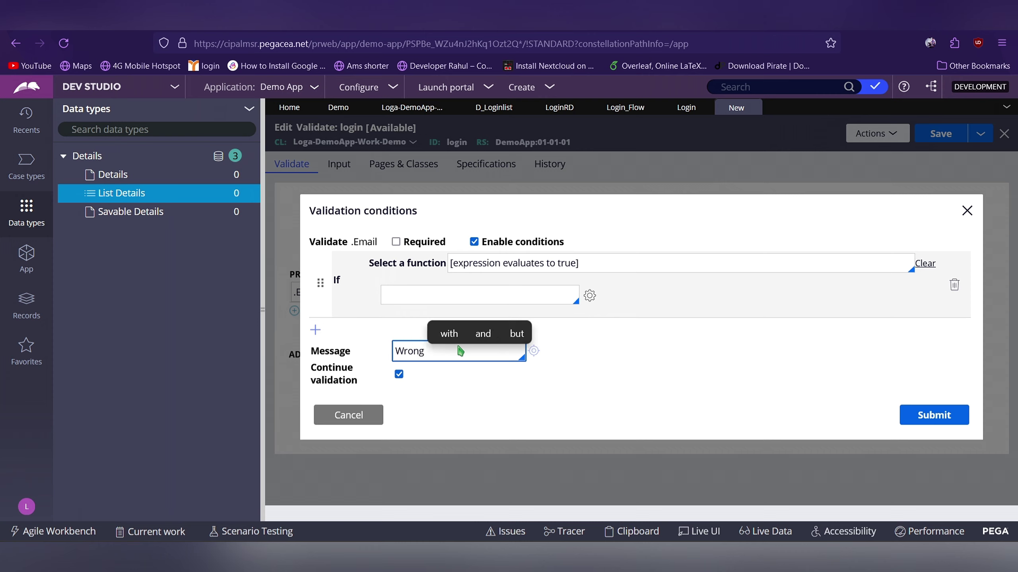
pyautogui.write(' E')
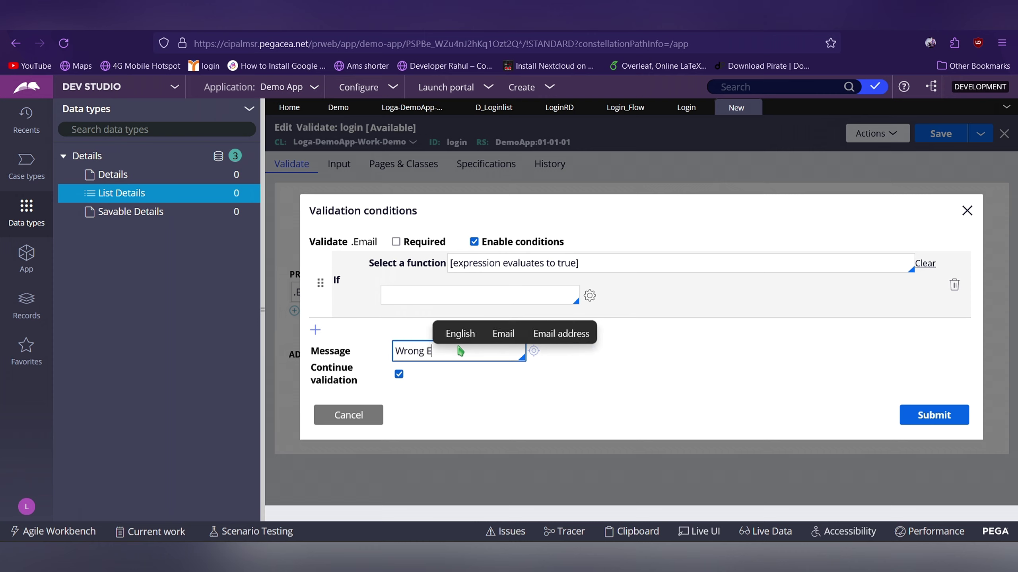
pyautogui.press('BackSpace')
pyautogui.write('id')
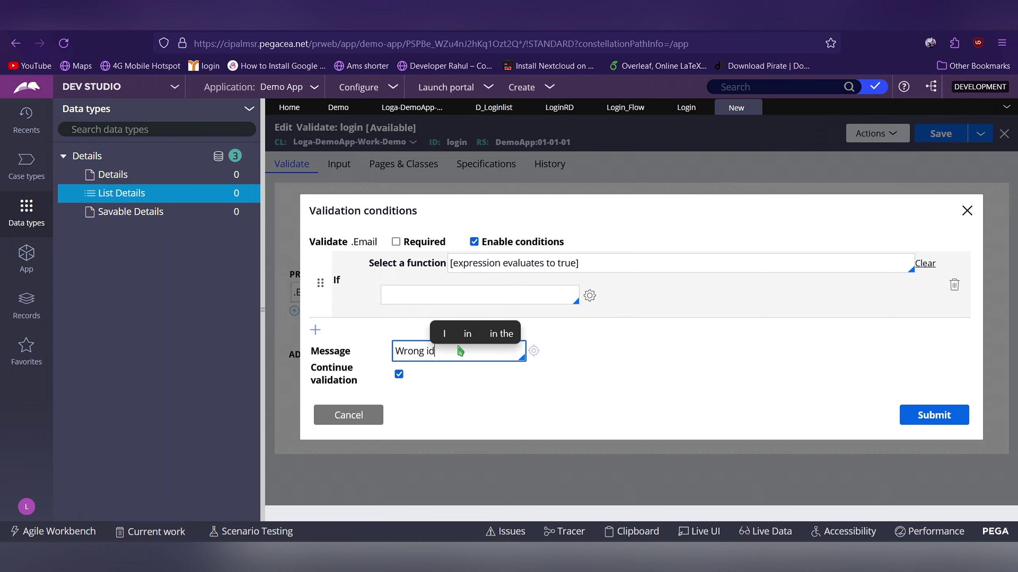
pyautogui.write(' &')
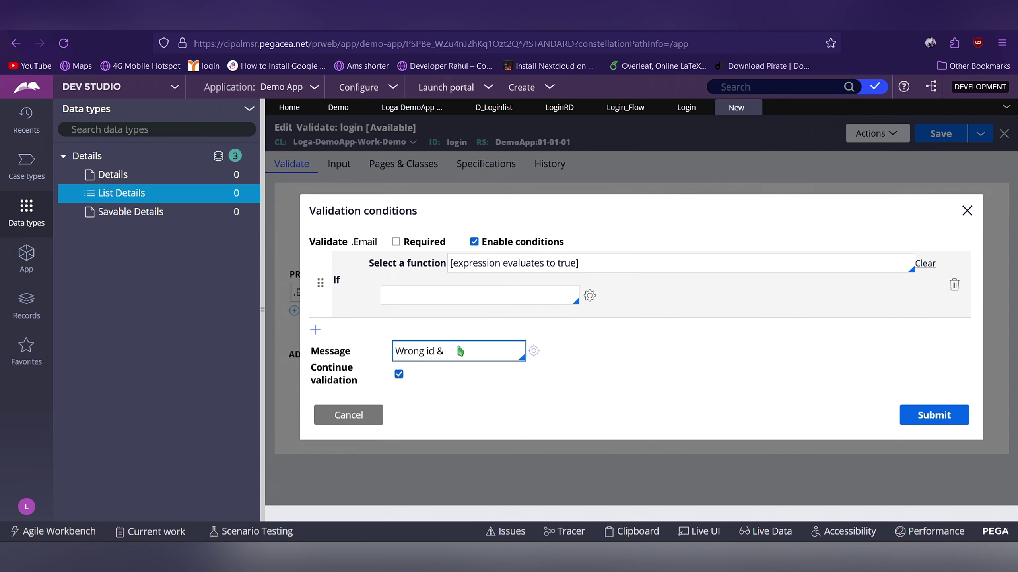
pyautogui.write(' P')
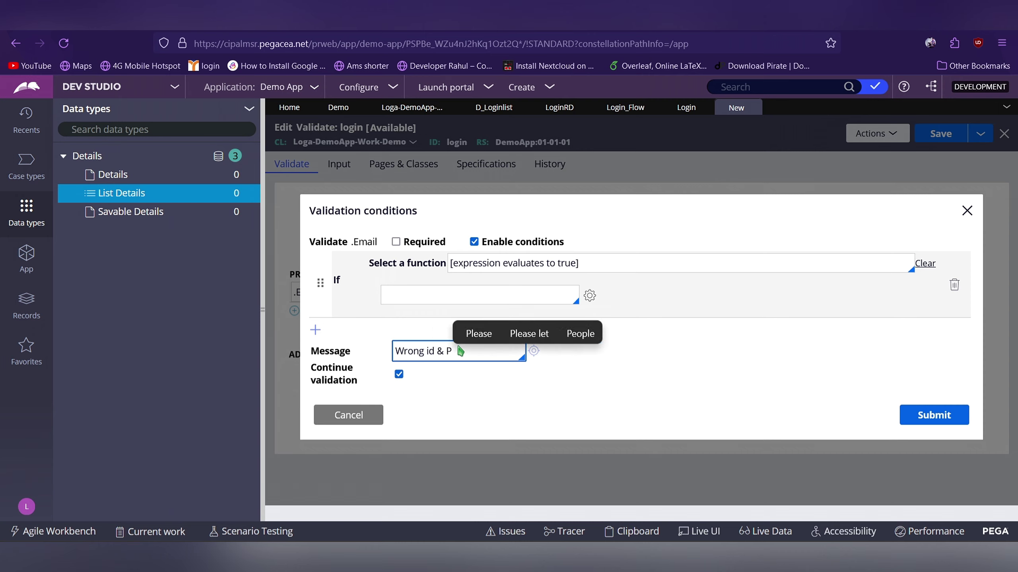
pyautogui.write('wd')
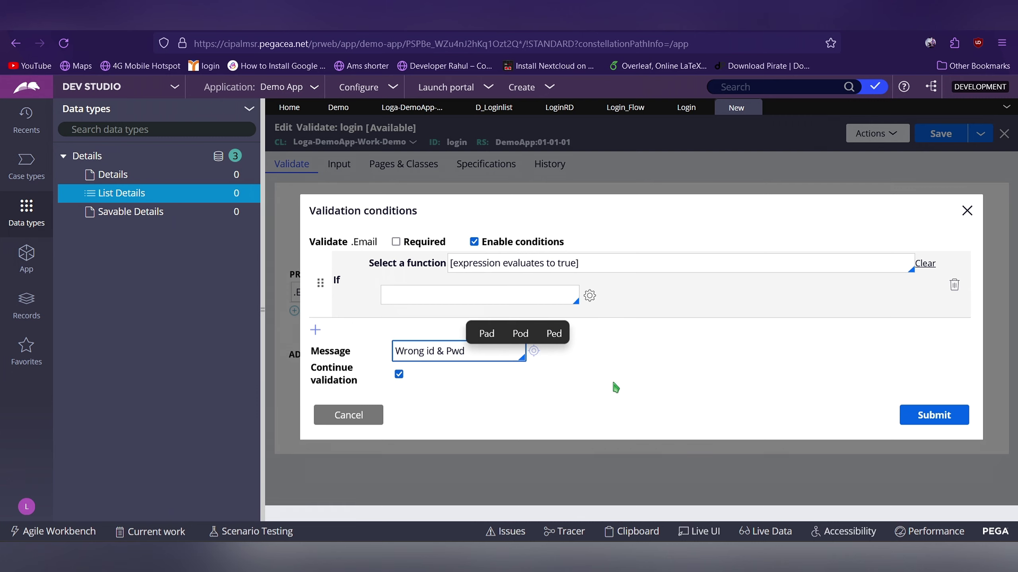
pyautogui.click(939, 419)
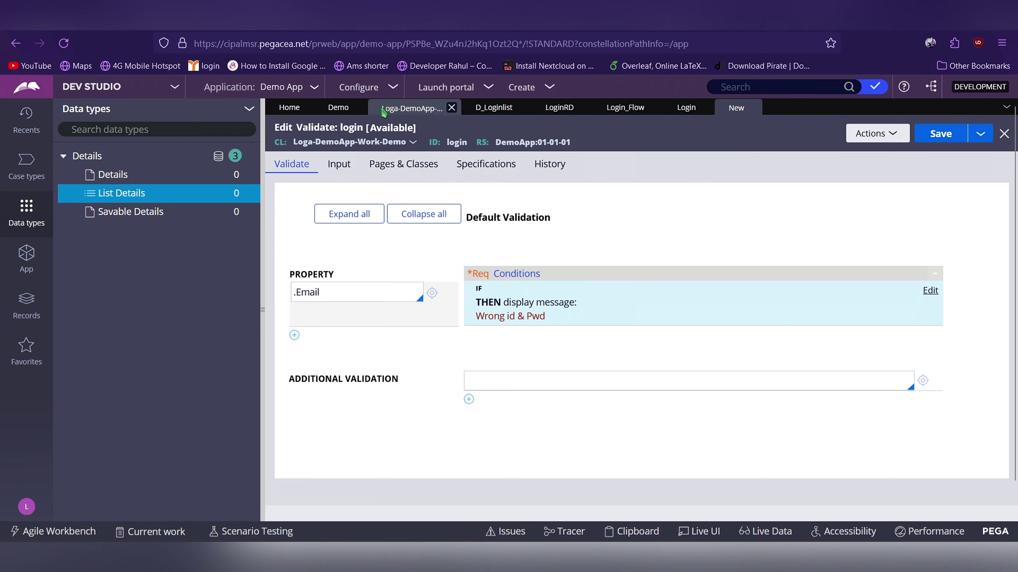
pyautogui.click(485, 115)
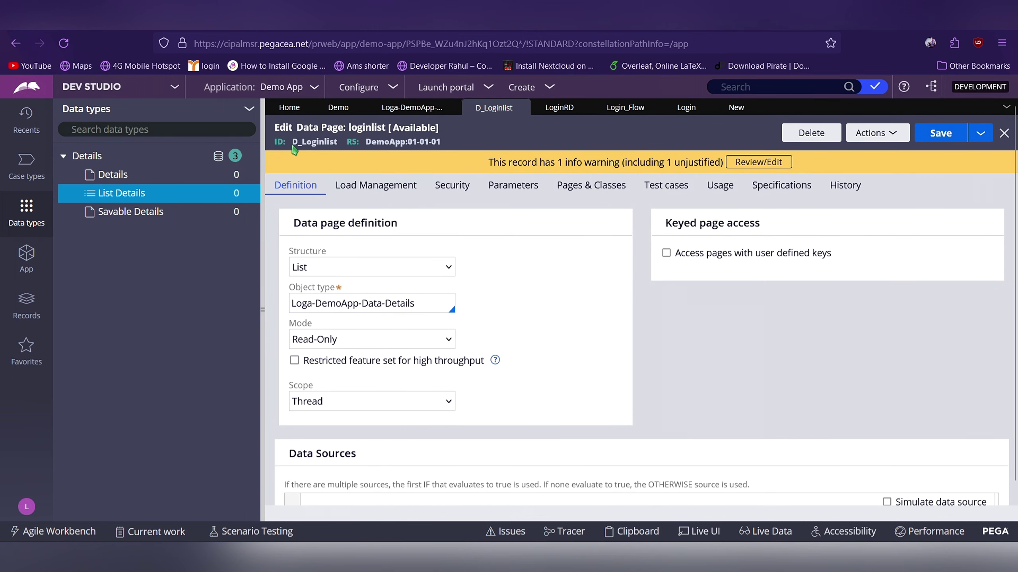
pyautogui.moveTo(294, 141); pyautogui.dragTo(337, 142)
pyautogui.hotkey('ctrl', 'c')
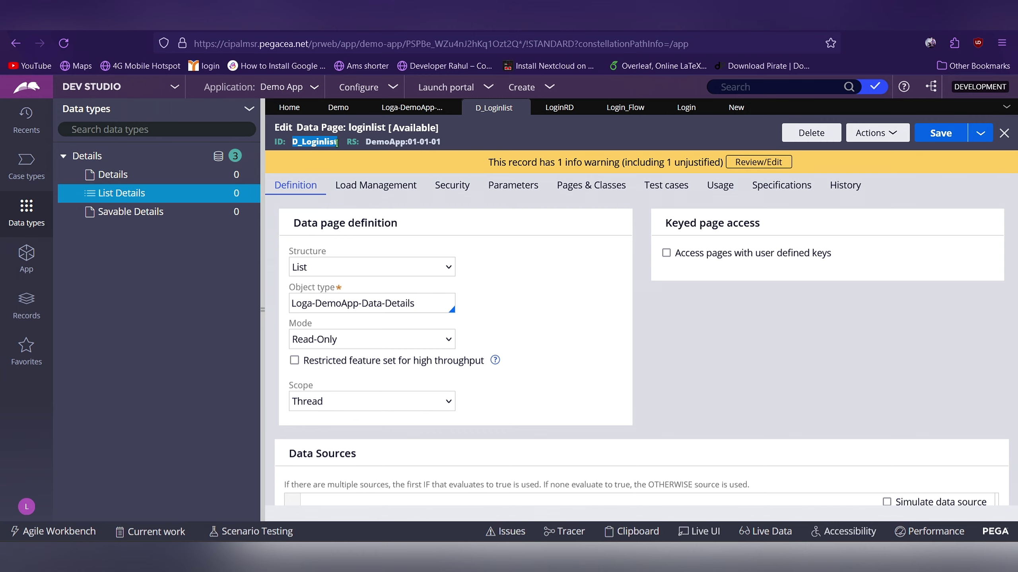
pyautogui.click(343, 109)
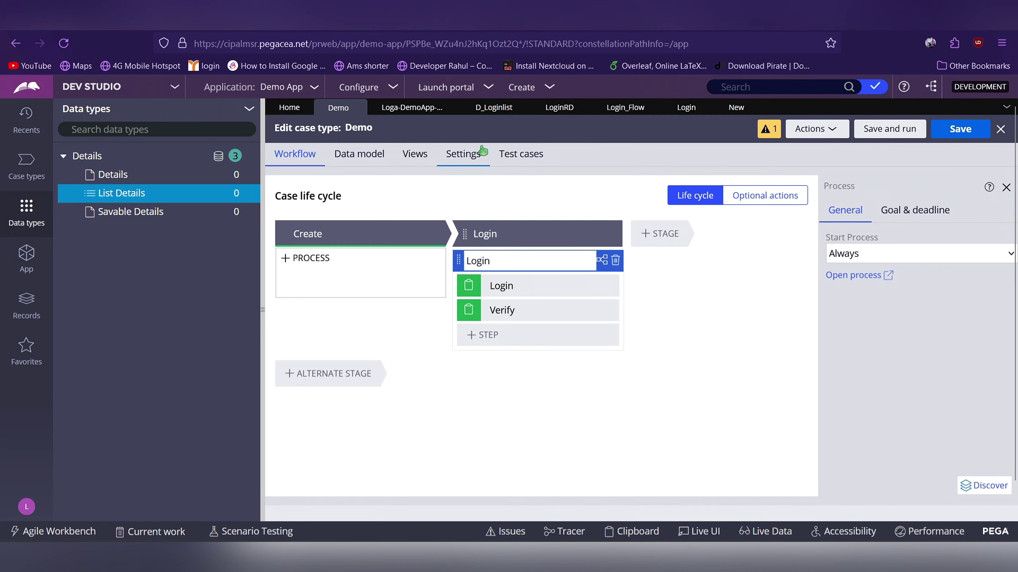
pyautogui.click(399, 116)
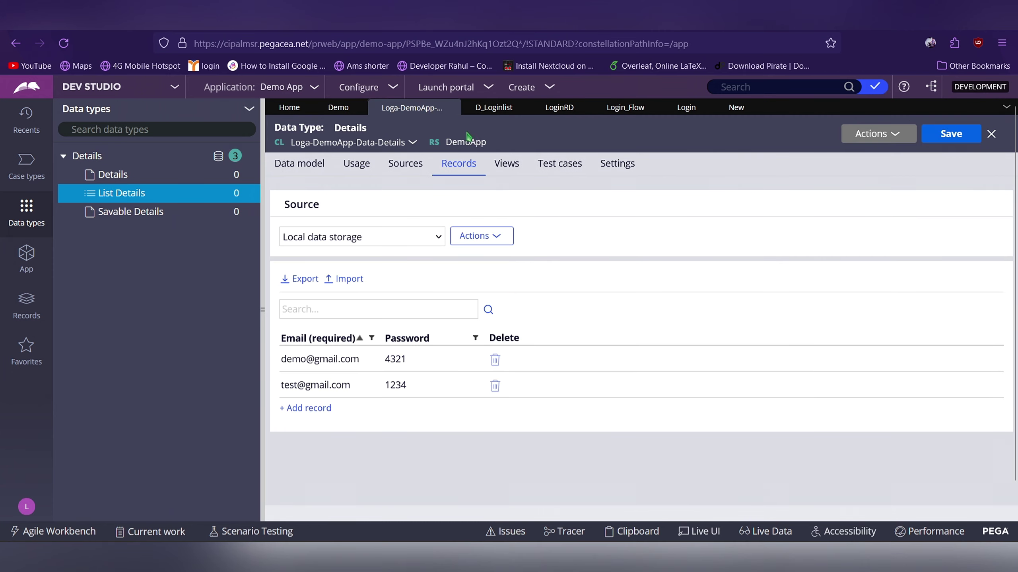
pyautogui.click(736, 107)
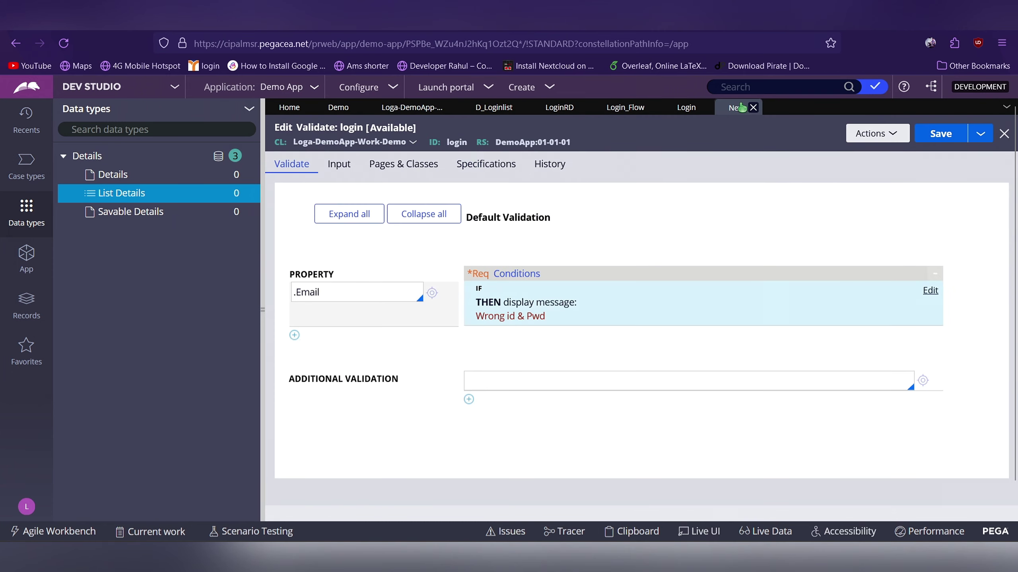
# Declare page D_Loginlist of class Code-Pega-List on Pages & Classes and save the rule
pyautogui.click(376, 168)
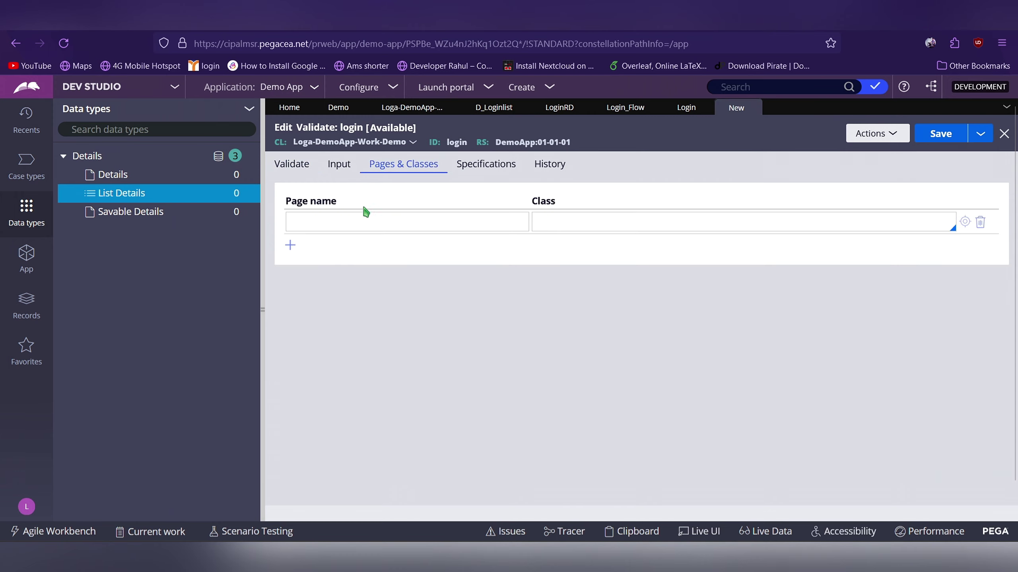
pyautogui.click(358, 217)
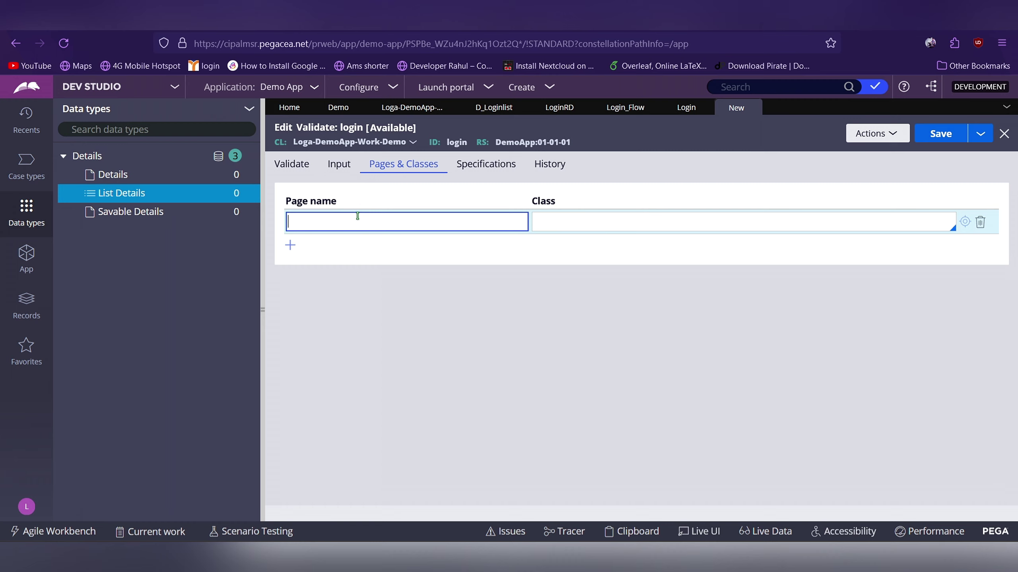
pyautogui.hotkey('ctrl', 'v')
pyautogui.click(556, 217)
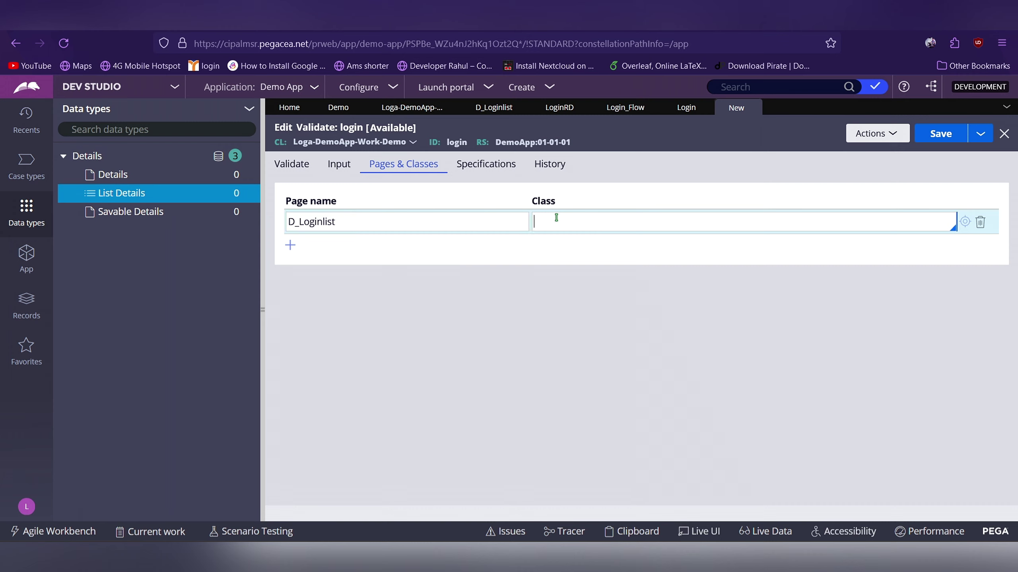
pyautogui.write('code')
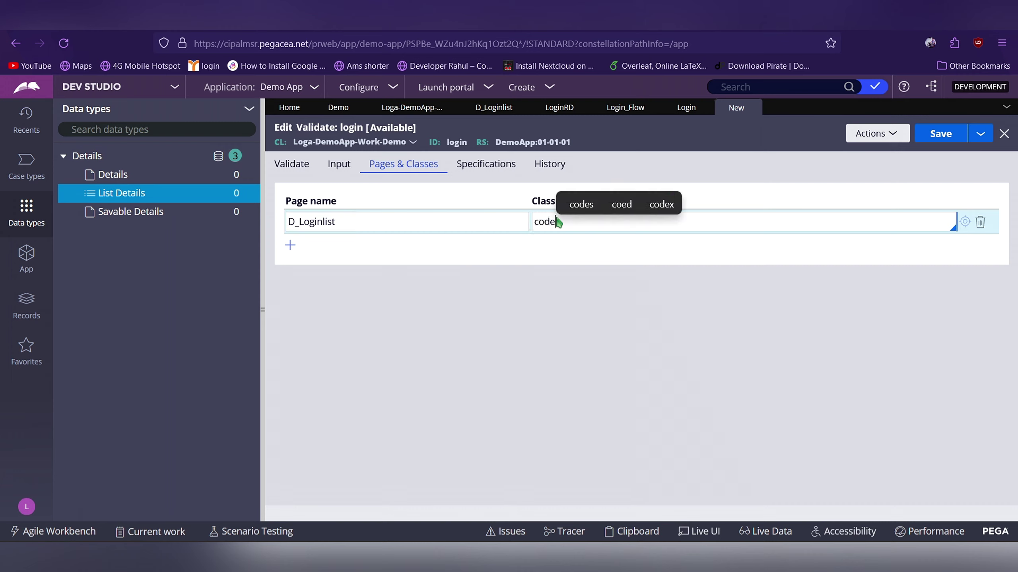
pyautogui.write('-pe')
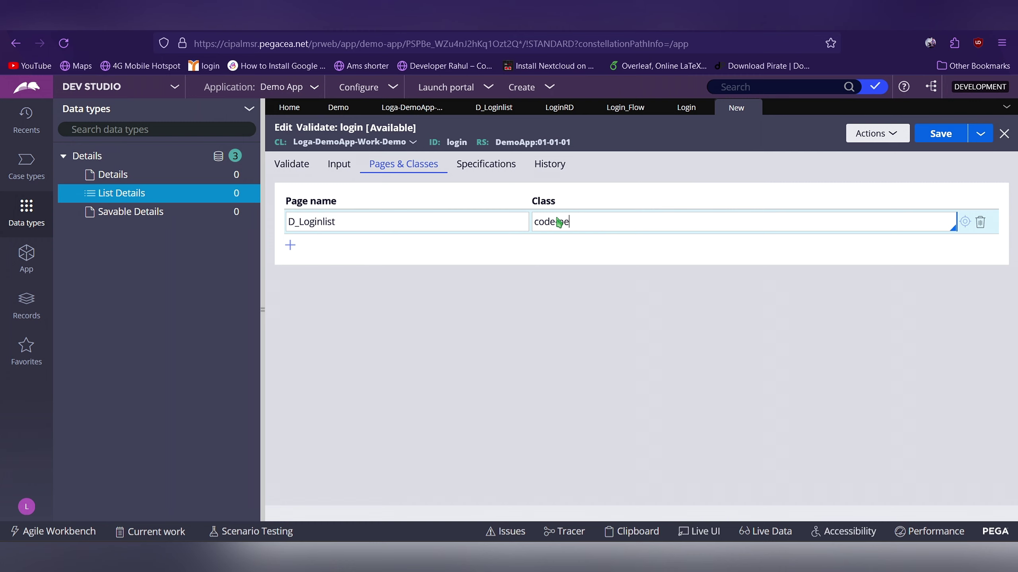
pyautogui.write('ga-')
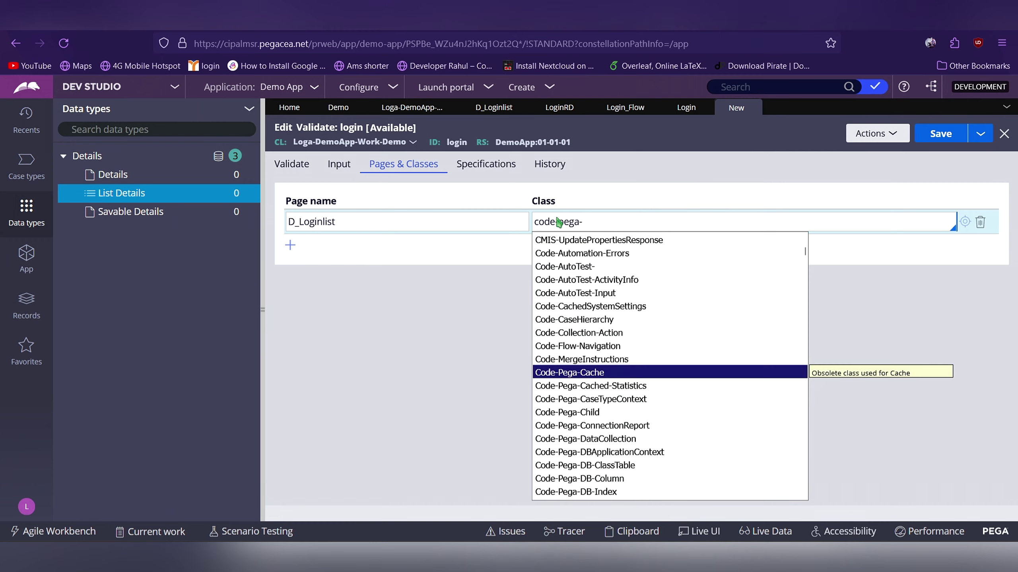
pyautogui.write('li')
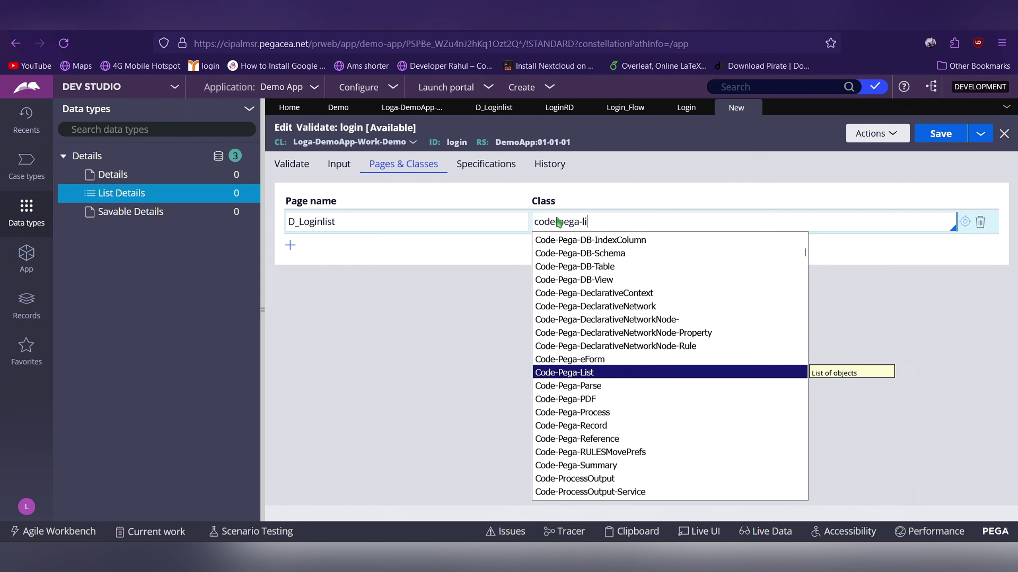
pyautogui.press('Return')
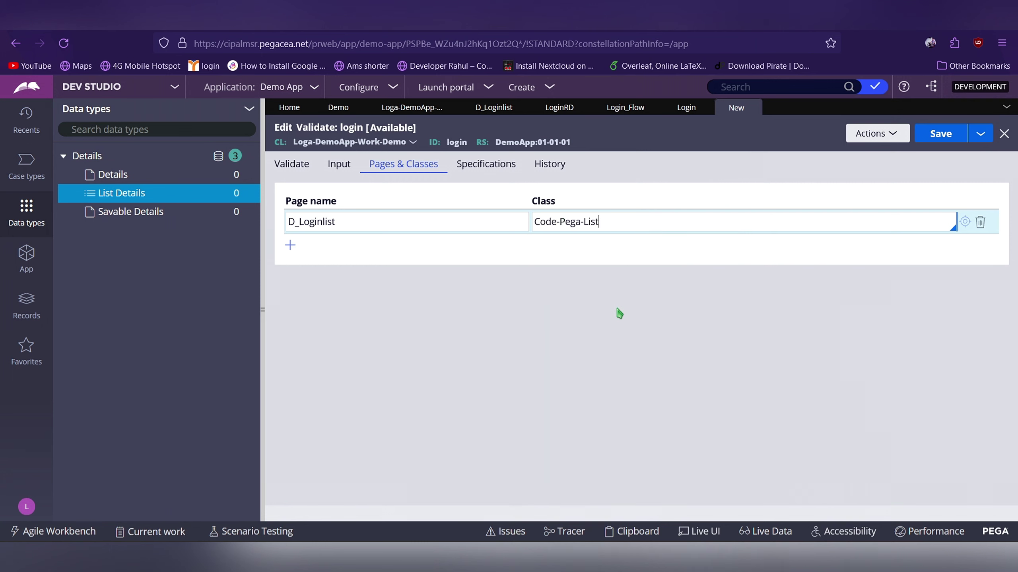
pyautogui.click(940, 141)
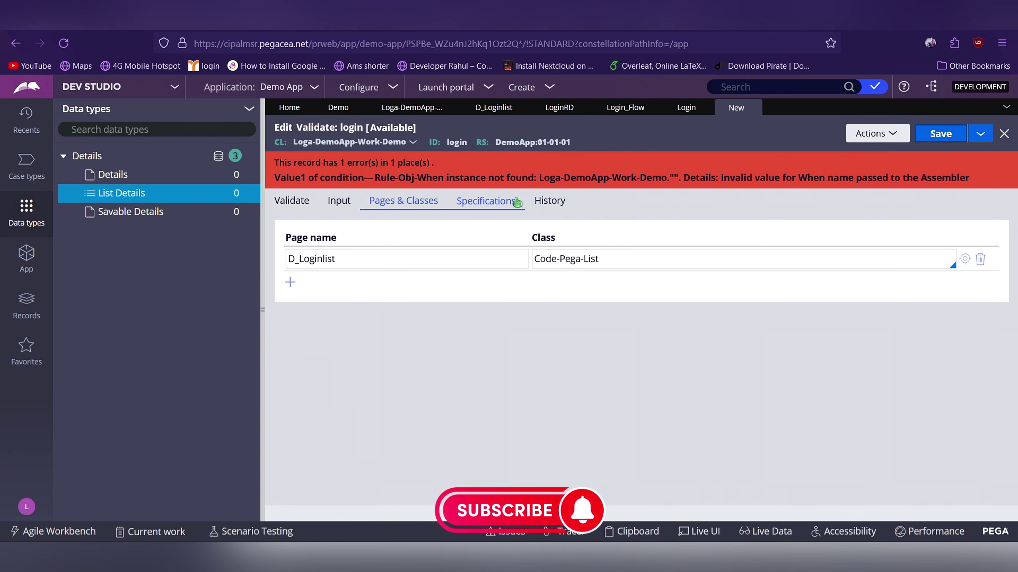
# Reopen the .Email validation condition and launch its empty Expression builder
pyautogui.click(302, 203)
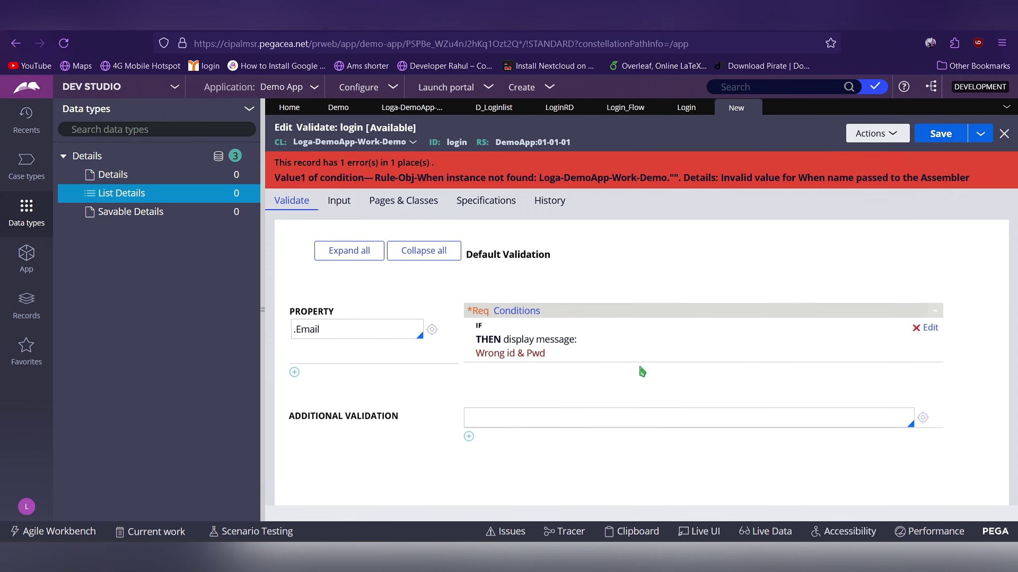
pyautogui.click(772, 346)
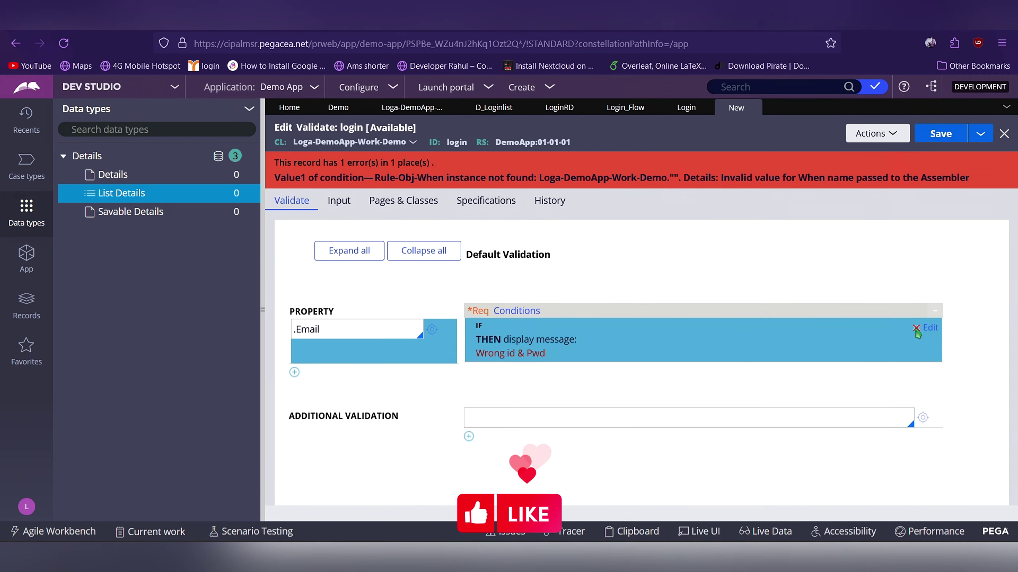
pyautogui.click(935, 329)
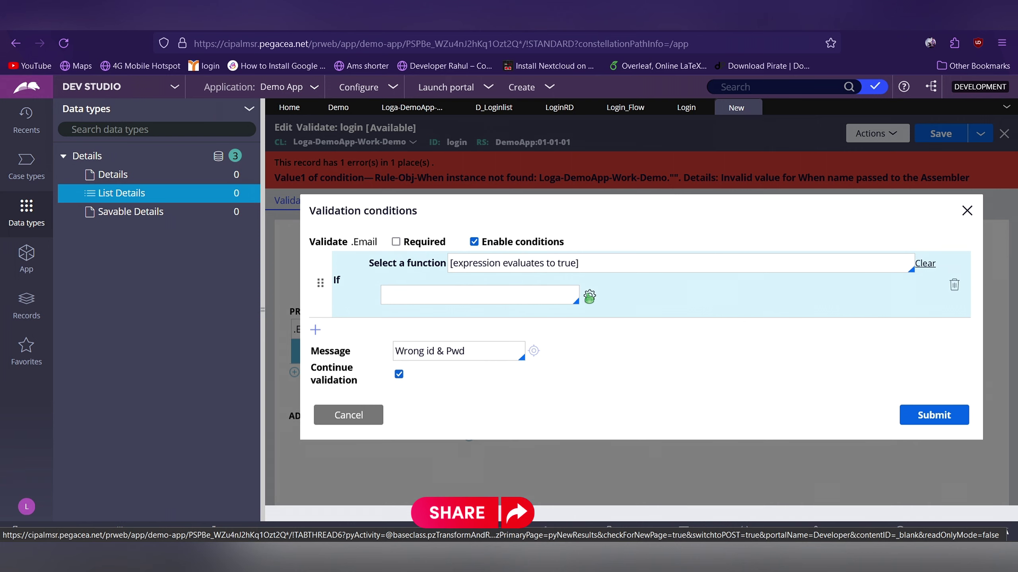
pyautogui.click(590, 297)
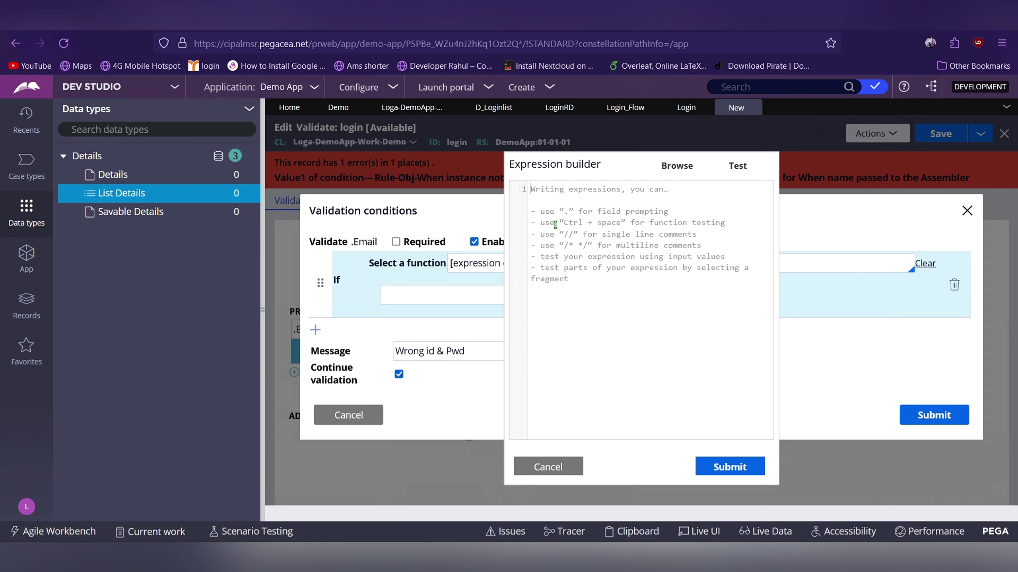
# Enter D_Loginlist[id: .Email,pwd: .Password], picking Email and Password from the suggestions
pyautogui.hotkey('ctrl', 'v')
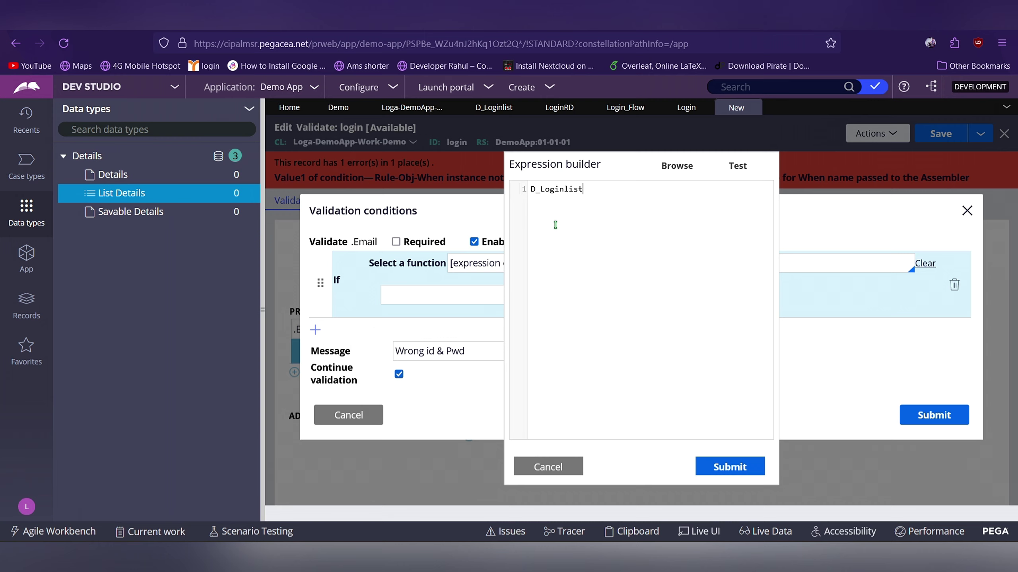
pyautogui.write('[id: .')
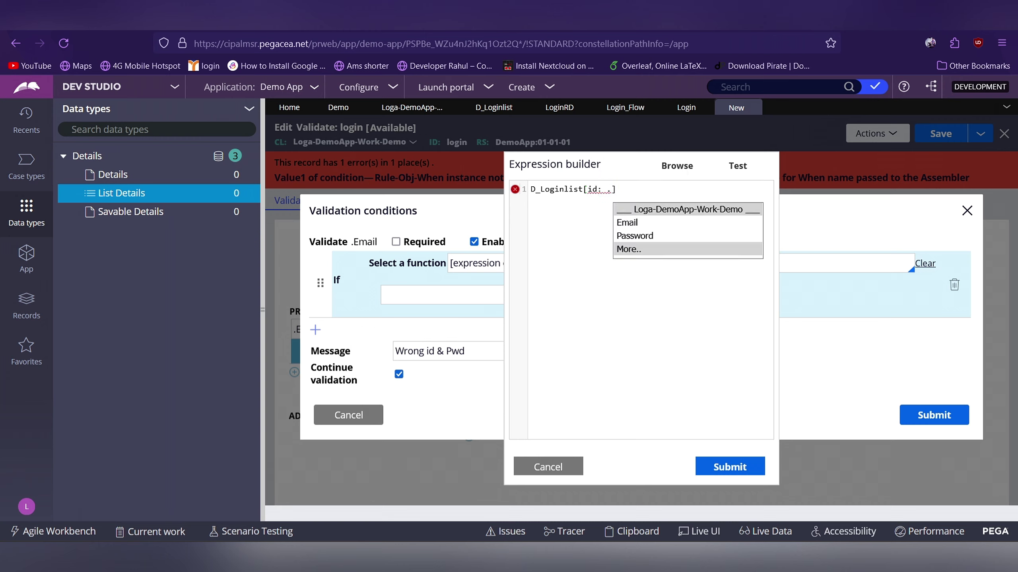
pyautogui.press('Up')
pyautogui.press('Up')
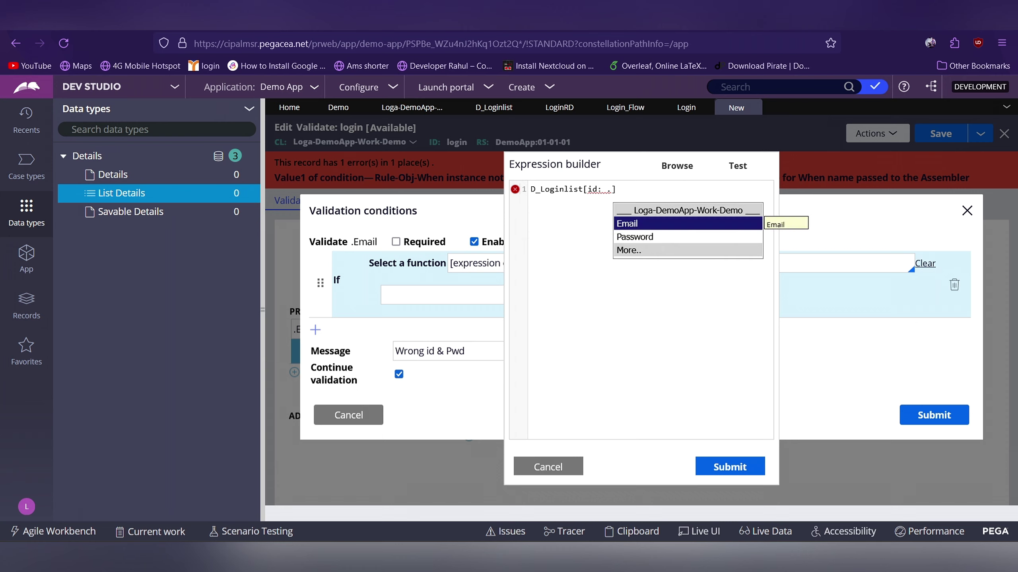
pyautogui.press('Return')
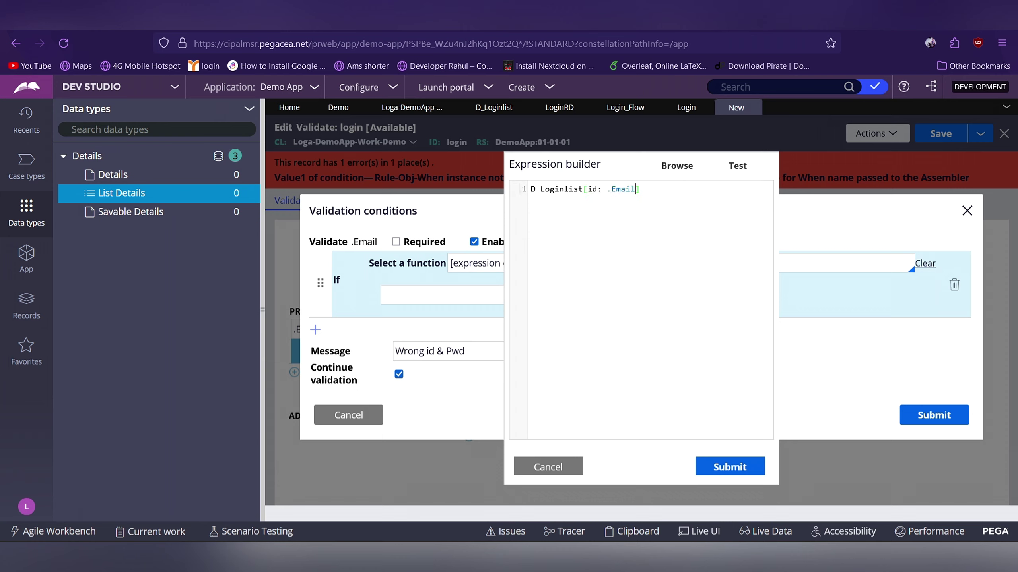
pyautogui.write(',pwd')
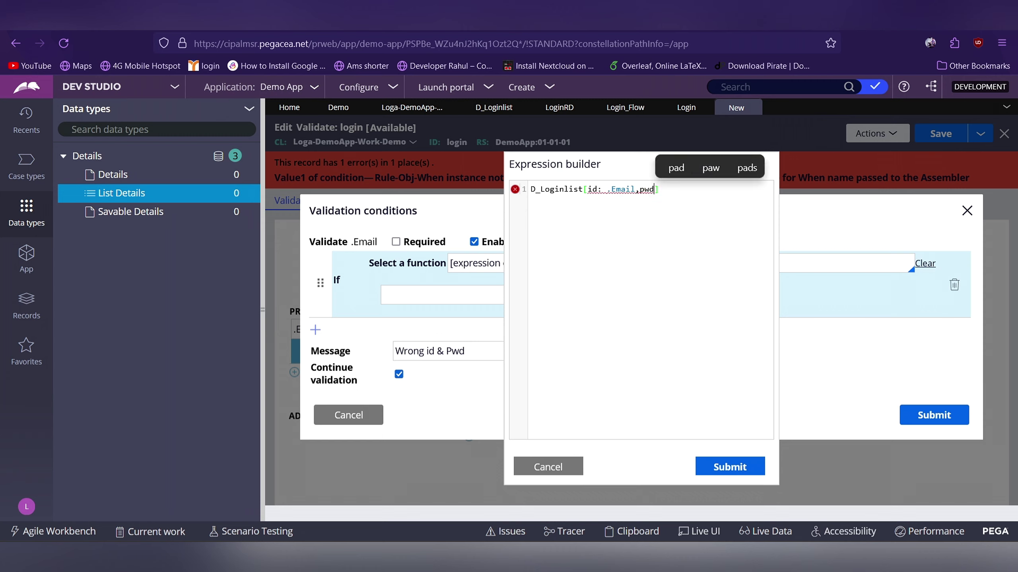
pyautogui.write(':')
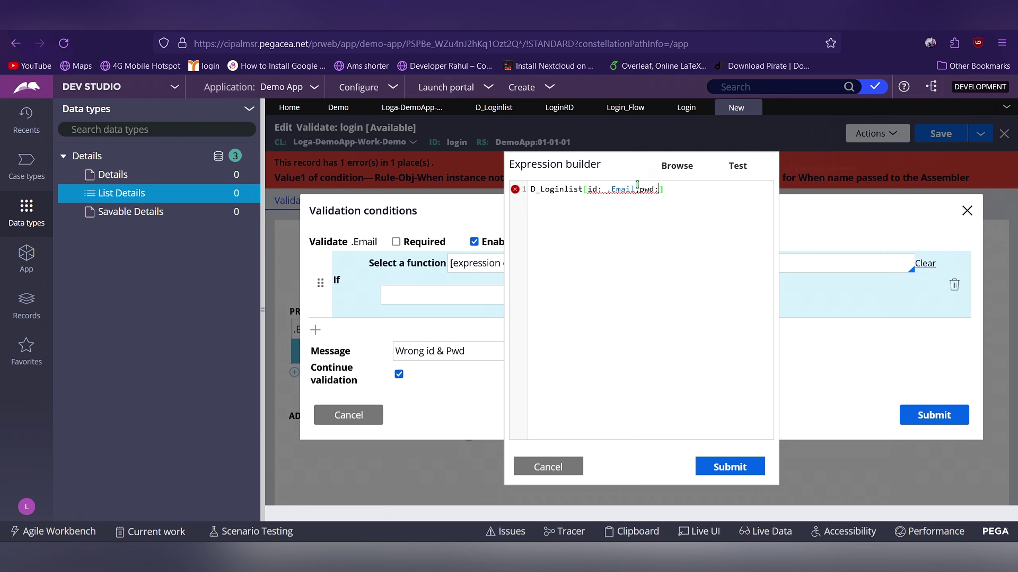
pyautogui.moveTo(642, 189)
pyautogui.write('.')
pyautogui.press('Down')
pyautogui.press('Down')
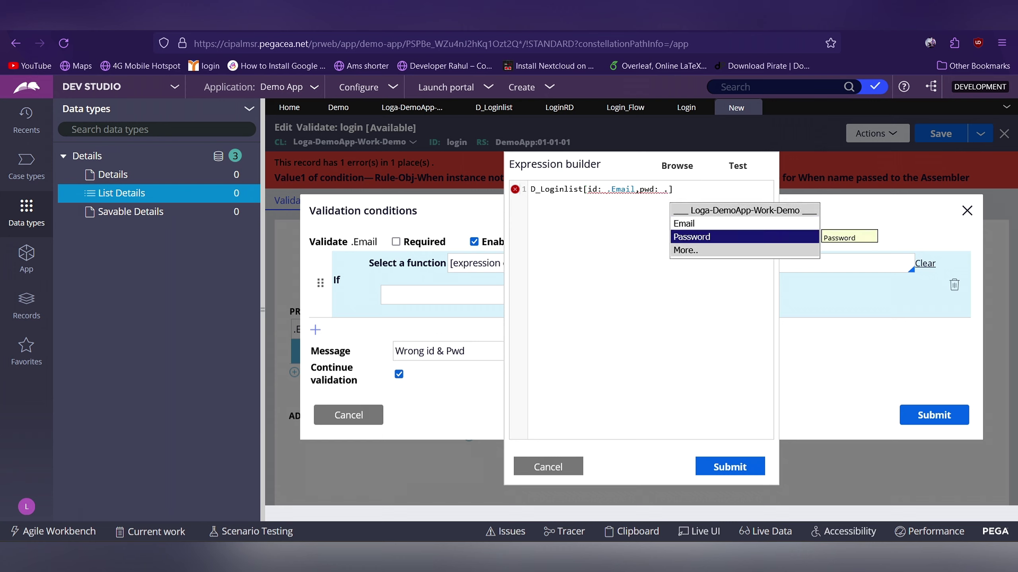
pyautogui.press('Return')
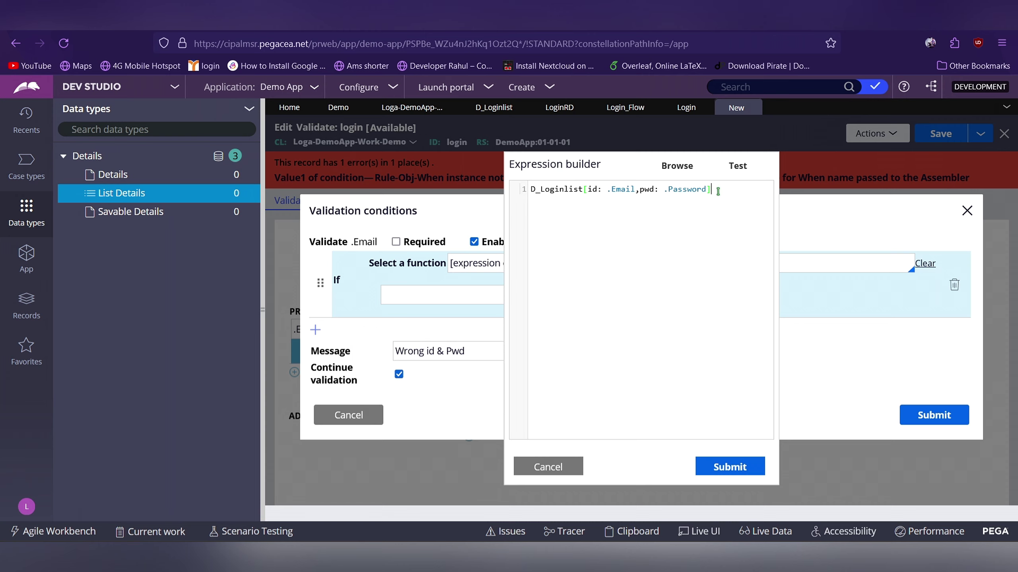
pyautogui.write('.px')
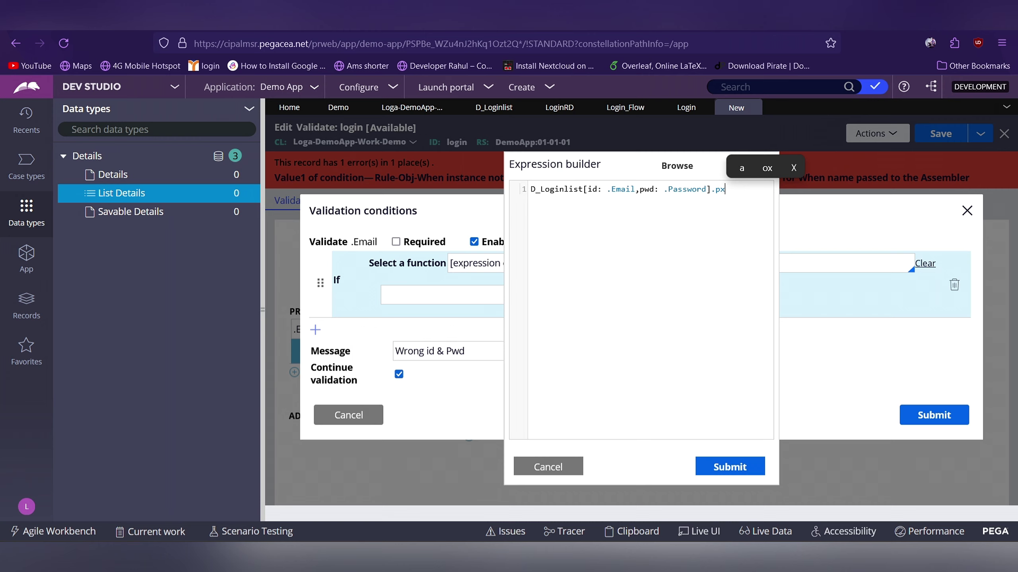
# Append .pxresult after the D_Loginlist reference, correcting the typing mistakes
pyautogui.press('BackSpace')
pyautogui.press('BackSpace')
pyautogui.press('BackSpace')
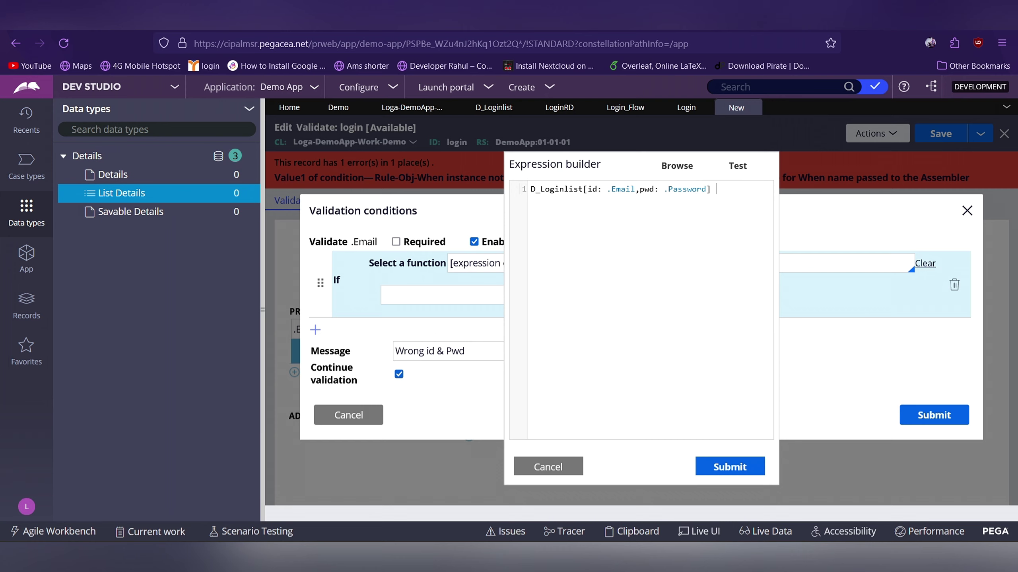
pyautogui.write('.px')
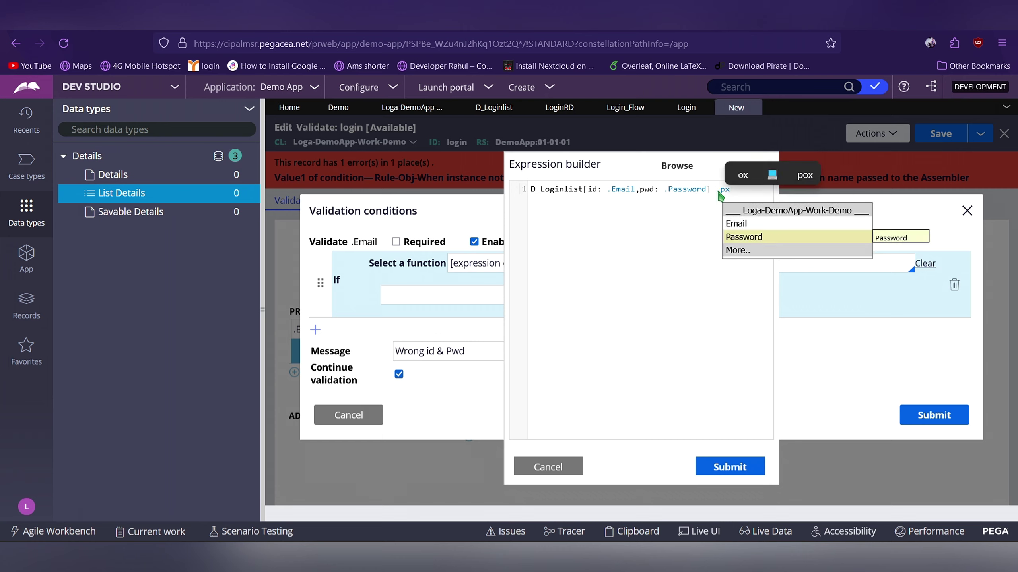
pyautogui.write('Res')
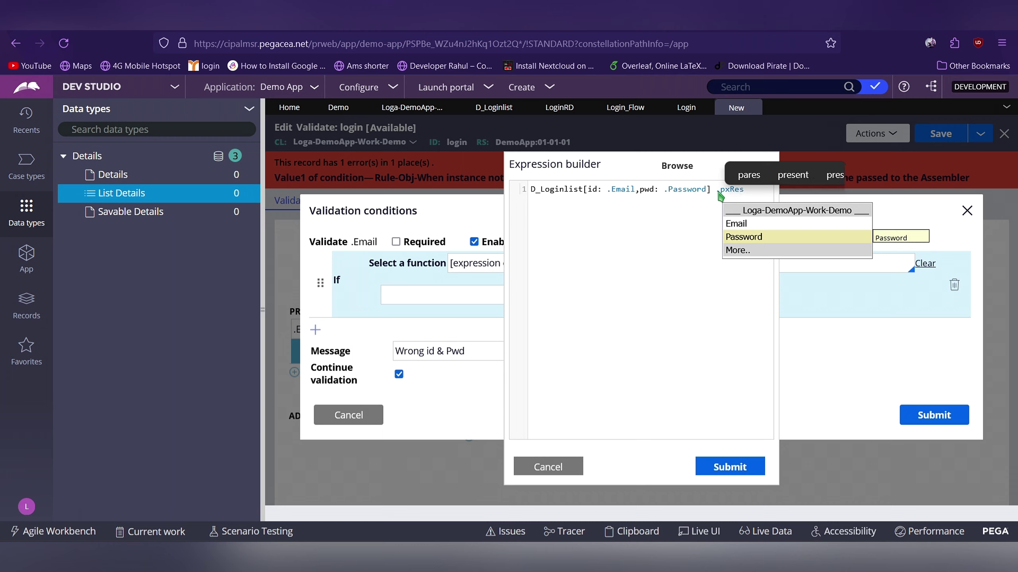
pyautogui.press('Escape')
pyautogui.press('Escape')
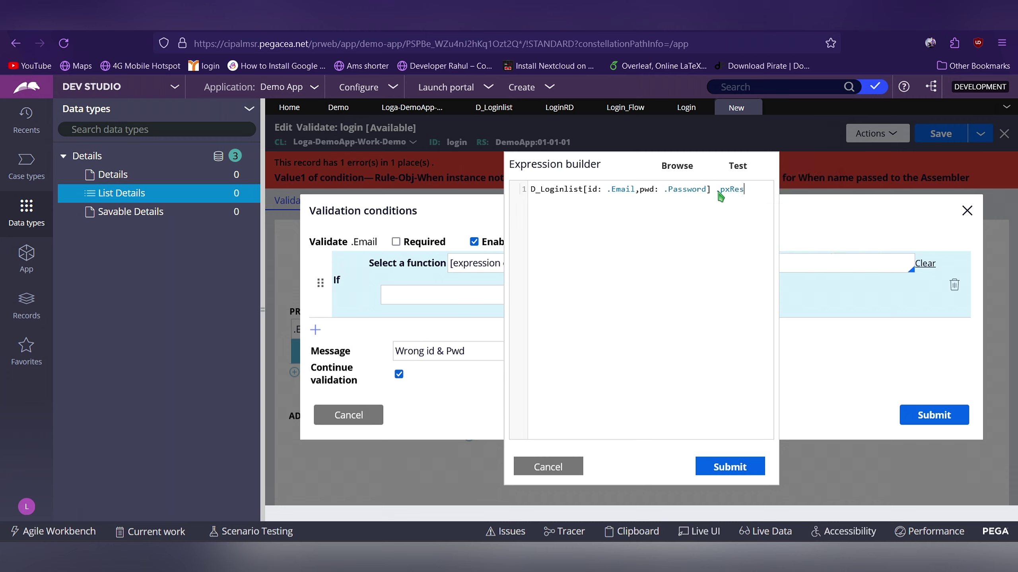
pyautogui.write('ult')
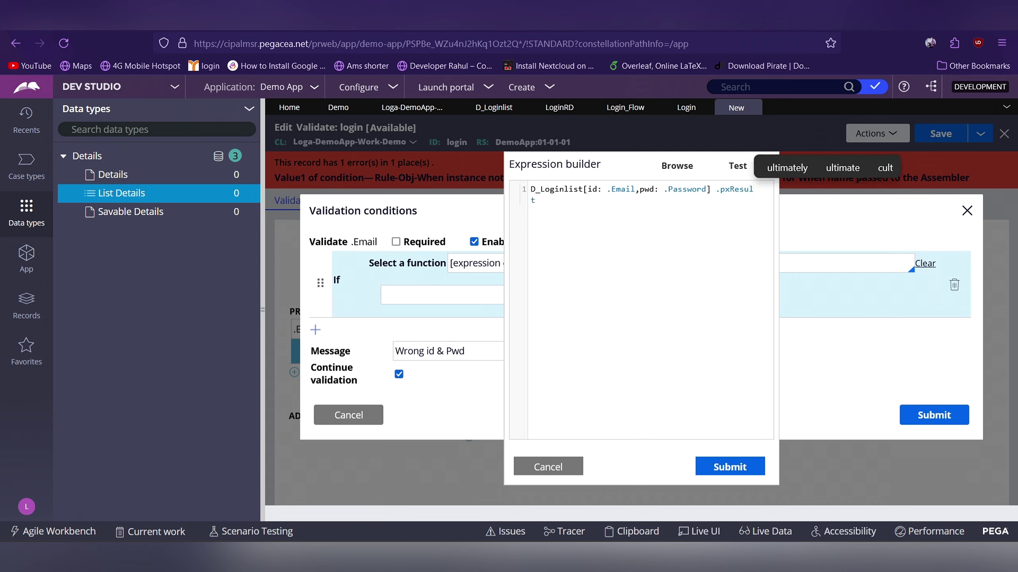
pyautogui.press('BackSpace')
pyautogui.press('BackSpace')
pyautogui.press('BackSpace')
pyautogui.press('BackSpace')
pyautogui.press('BackSpace')
pyautogui.press('BackSpace')
pyautogui.press('BackSpace')
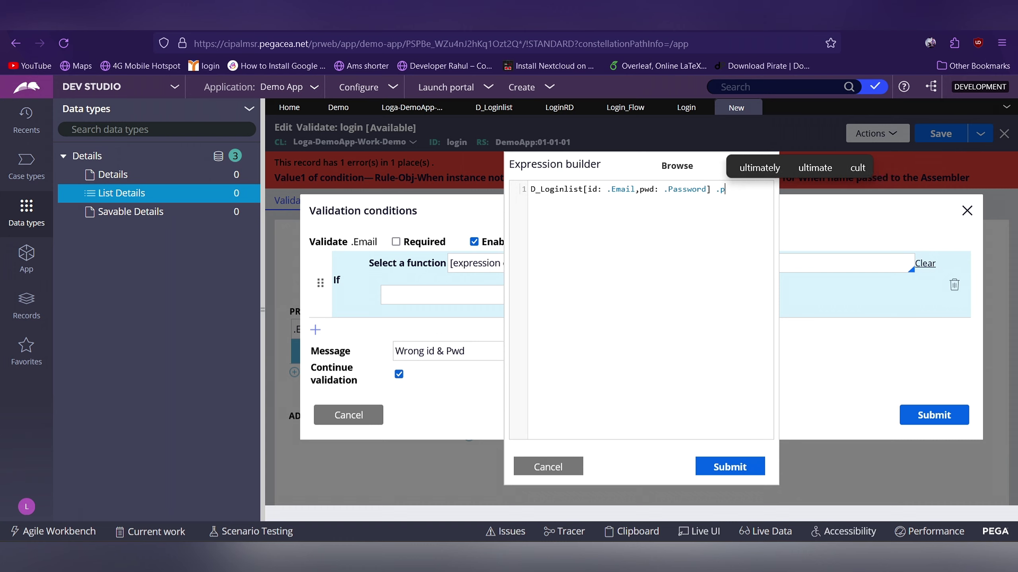
pyautogui.write('p')
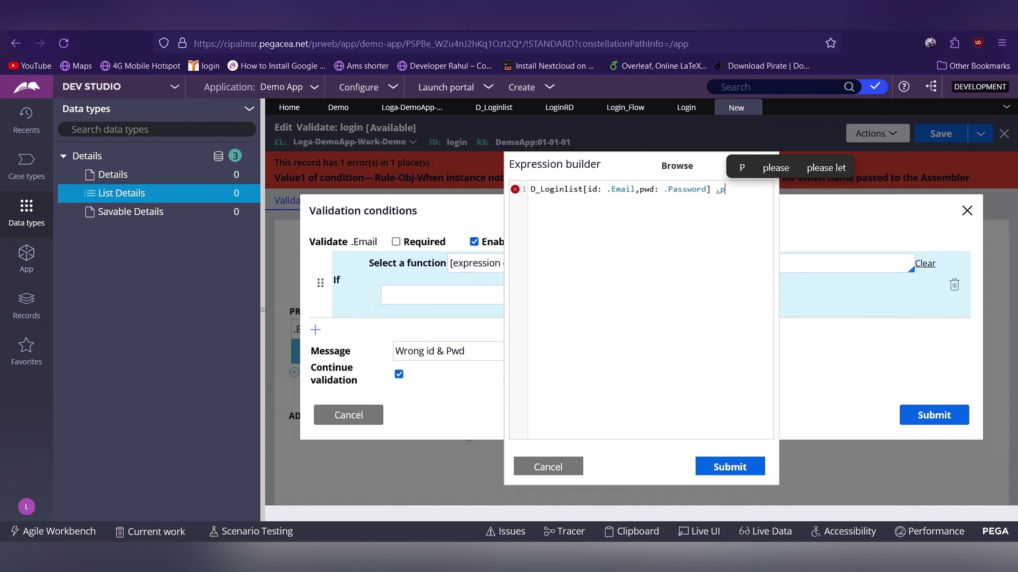
pyautogui.press('BackSpace')
pyautogui.press('BackSpace')
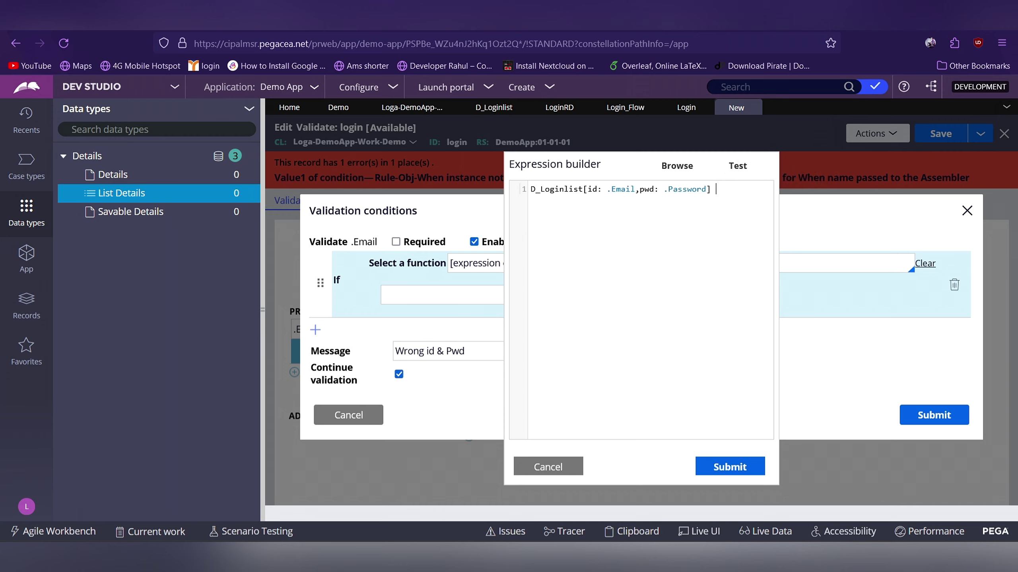
pyautogui.write('.')
pyautogui.press('Escape')
pyautogui.write('x')
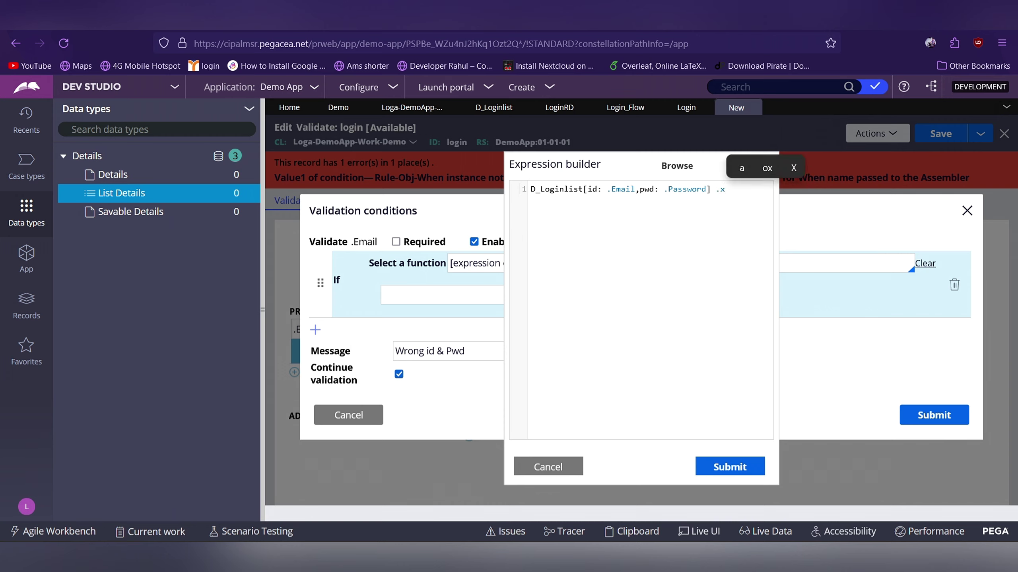
pyautogui.press('BackSpace')
pyautogui.write('pxresult')
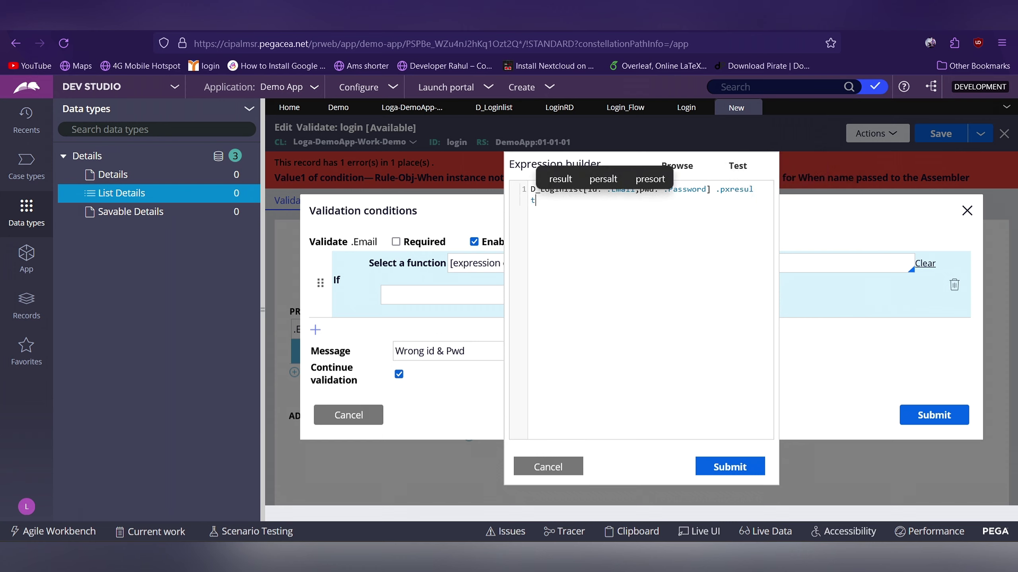
# Complete the expression as .pxResultCount==0 with correct capitalisation
pyautogui.click(735, 189)
pyautogui.press('BackSpace')
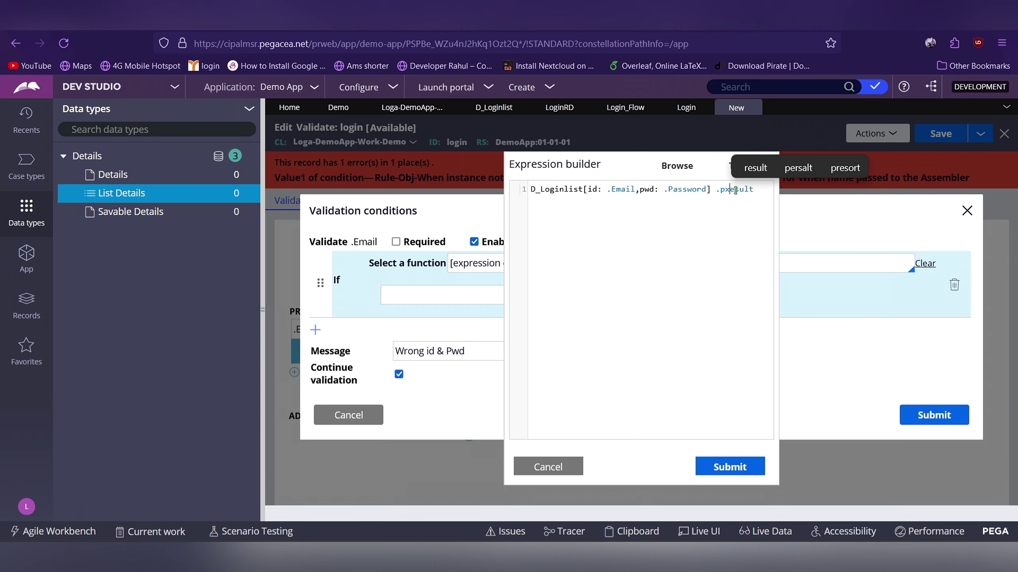
pyautogui.write('R')
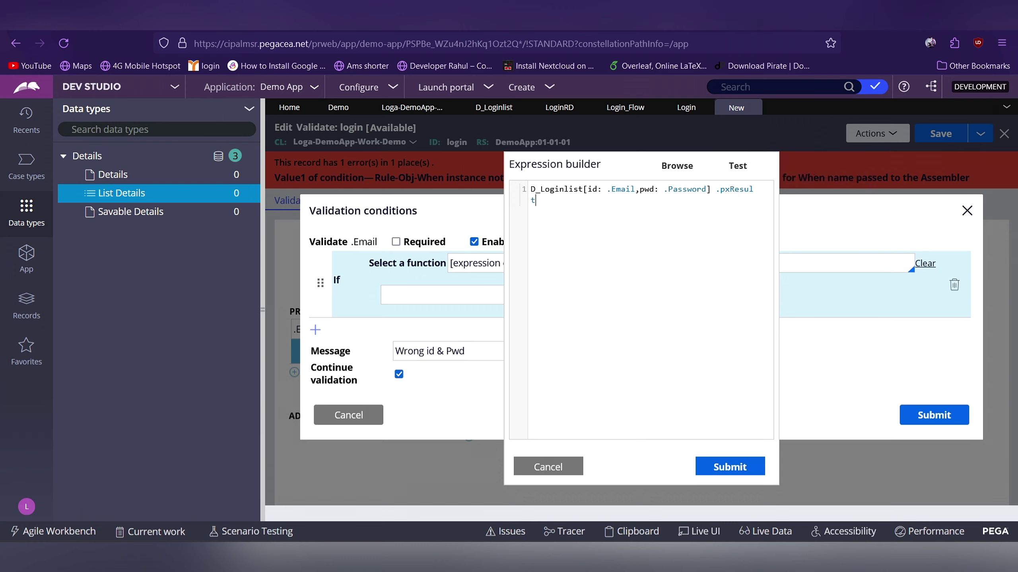
pyautogui.write('count')
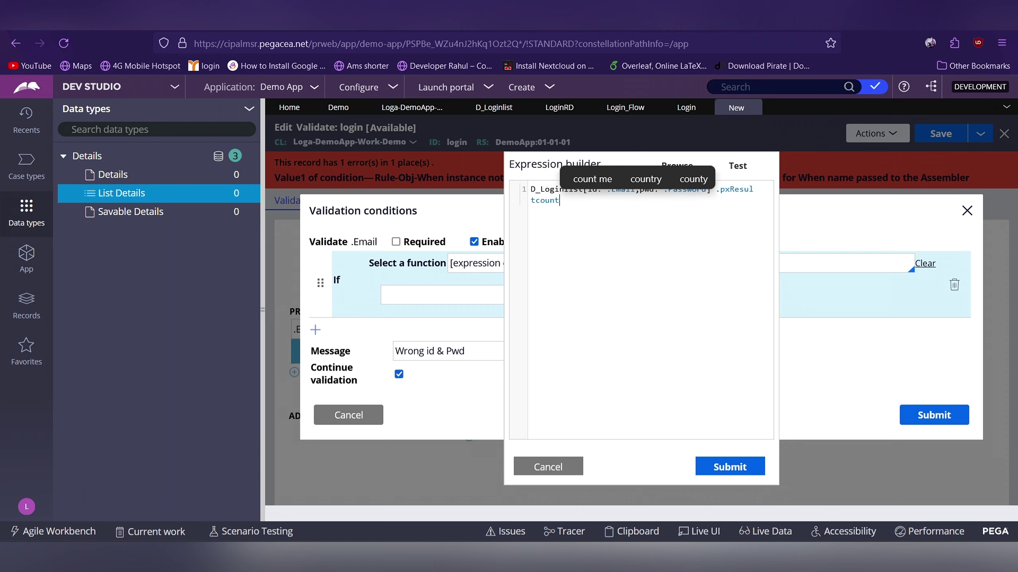
pyautogui.write('==0')
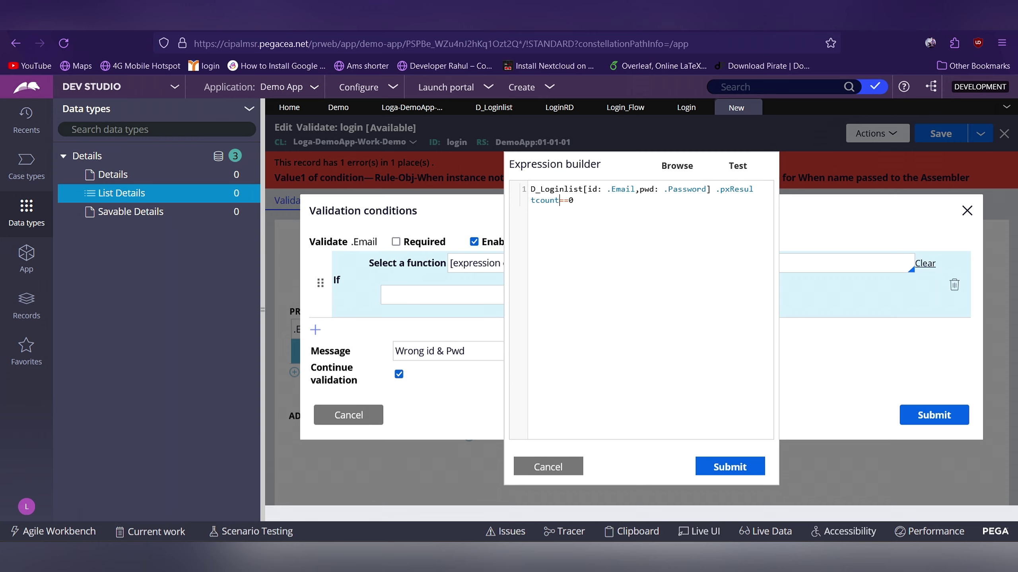
pyautogui.press('BackSpace')
pyautogui.write('C')
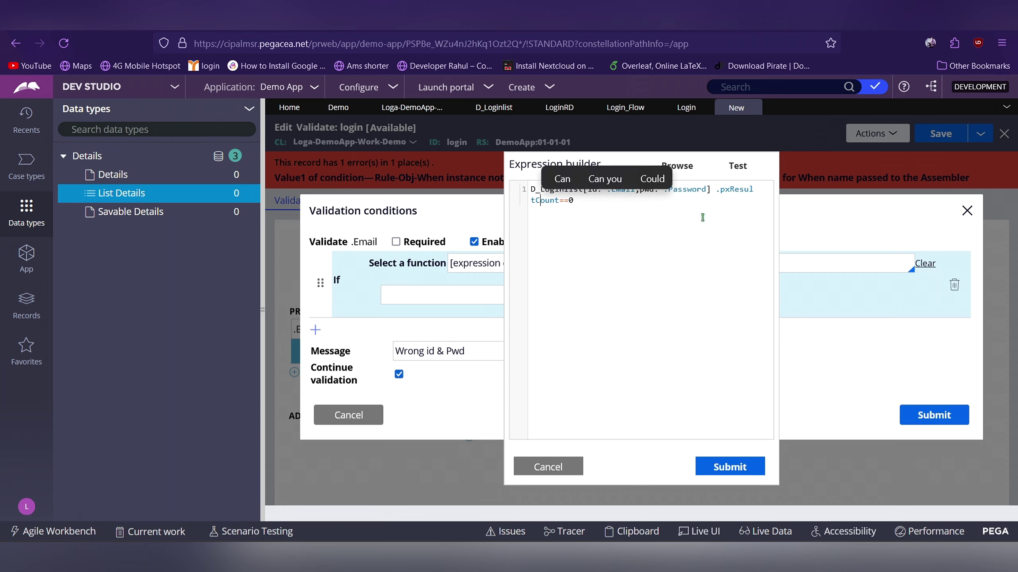
pyautogui.press('End')
# Submit the expression and validation condition, and apply it to the login rule
pyautogui.click(730, 466)
pyautogui.click(933, 415)
pyautogui.click(940, 133)
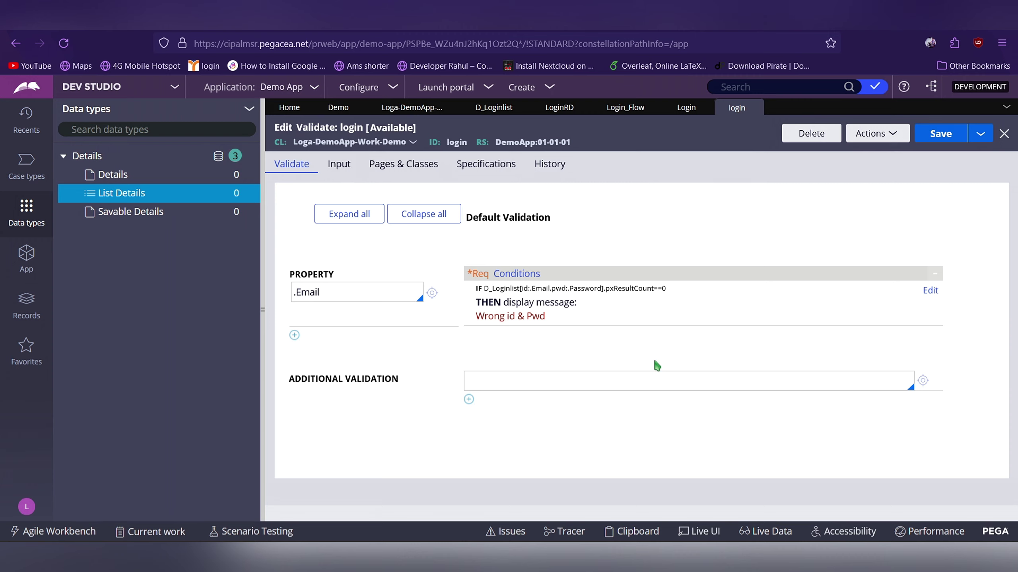